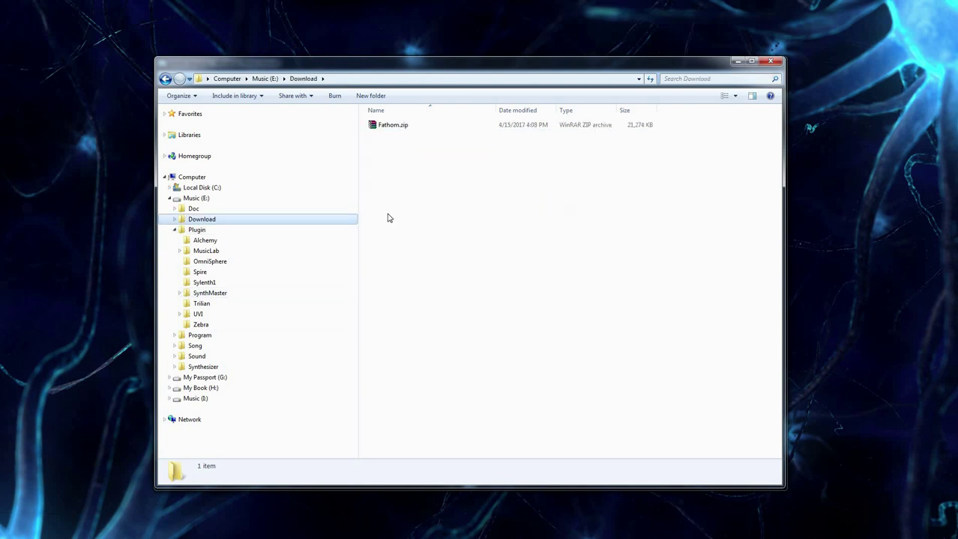
Step: Move Fathom.zip from the Download folder into the Plugin folder on the Music (E:) drive
{"action": "left_click", "coordinate": [402, 127]}
{"action": "right_click", "coordinate": [399, 125]}
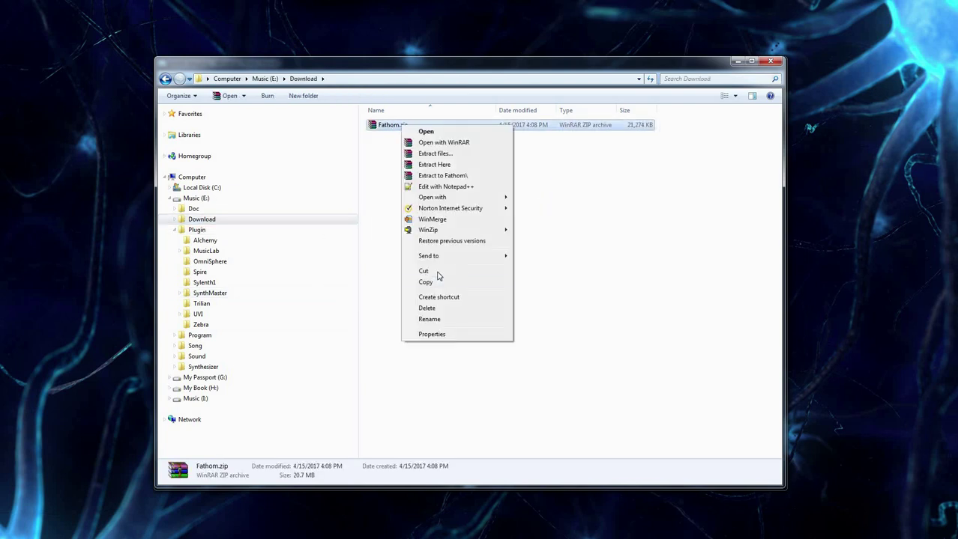
{"action": "left_click", "coordinate": [445, 273]}
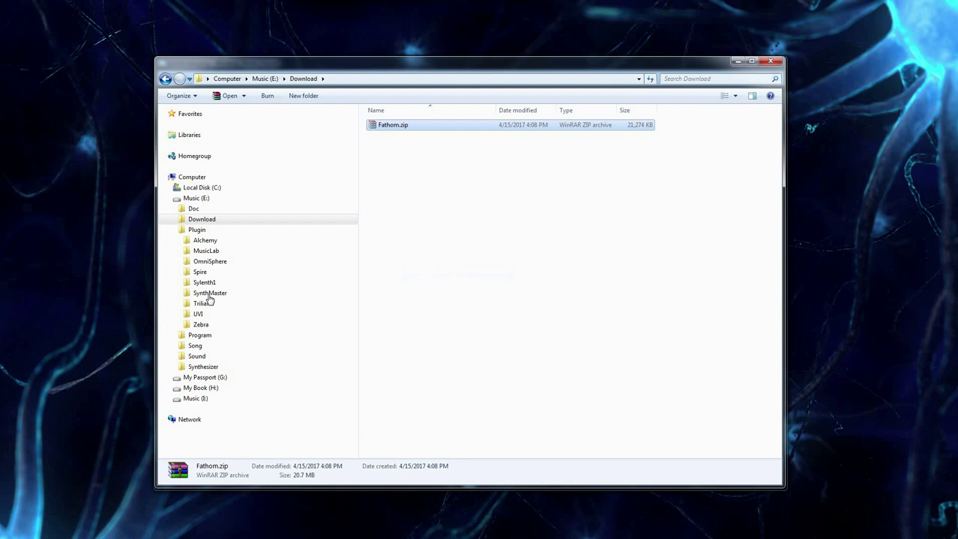
{"action": "left_click", "coordinate": [213, 230]}
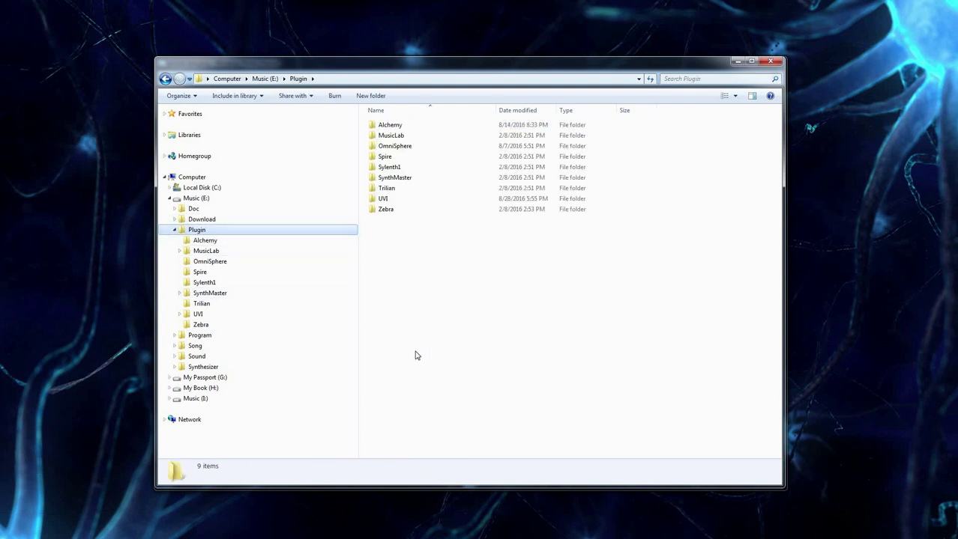
{"action": "right_click", "coordinate": [395, 240]}
{"action": "left_click", "coordinate": [419, 309]}
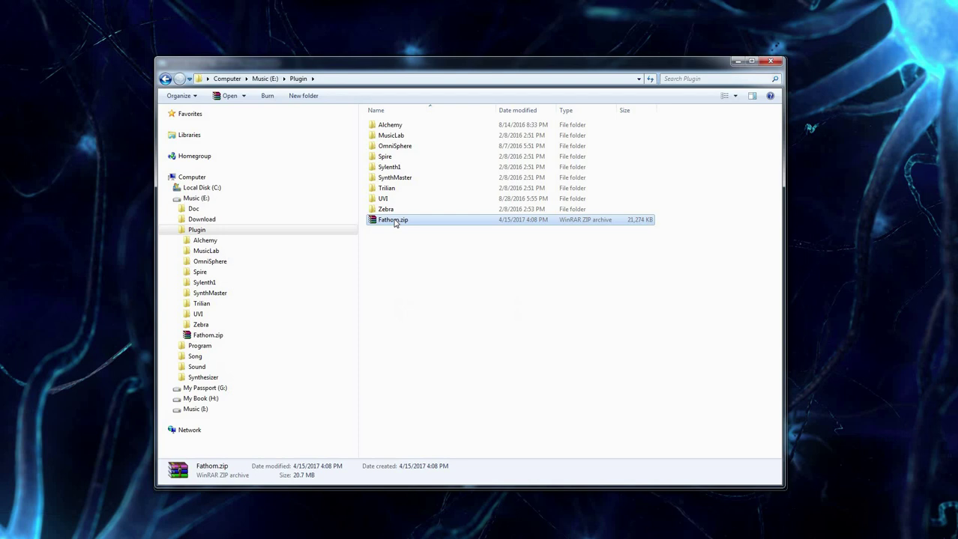
Step: Extract Fathom.zip directly into the Plugin folder and open the extracted Fathom folder
{"action": "right_click", "coordinate": [395, 223]}
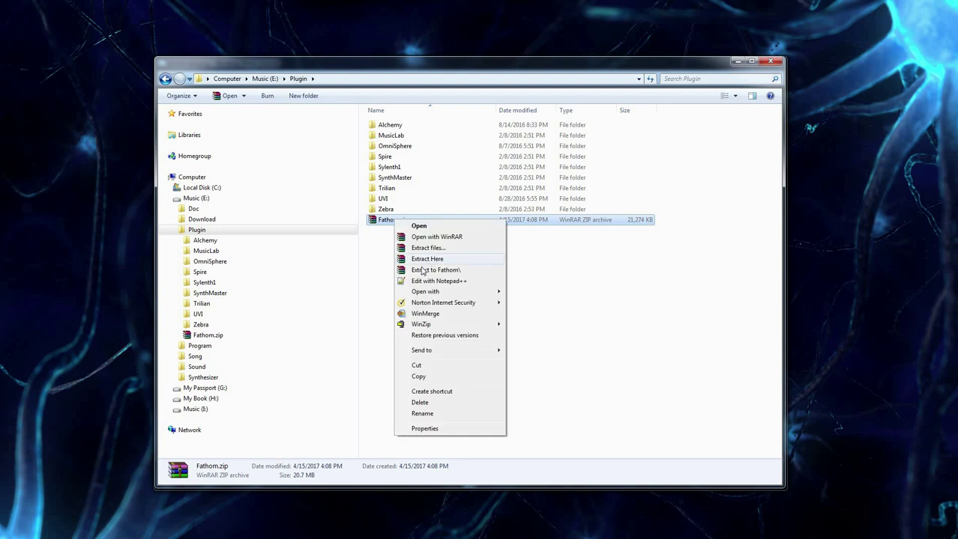
{"action": "left_click", "coordinate": [425, 261]}
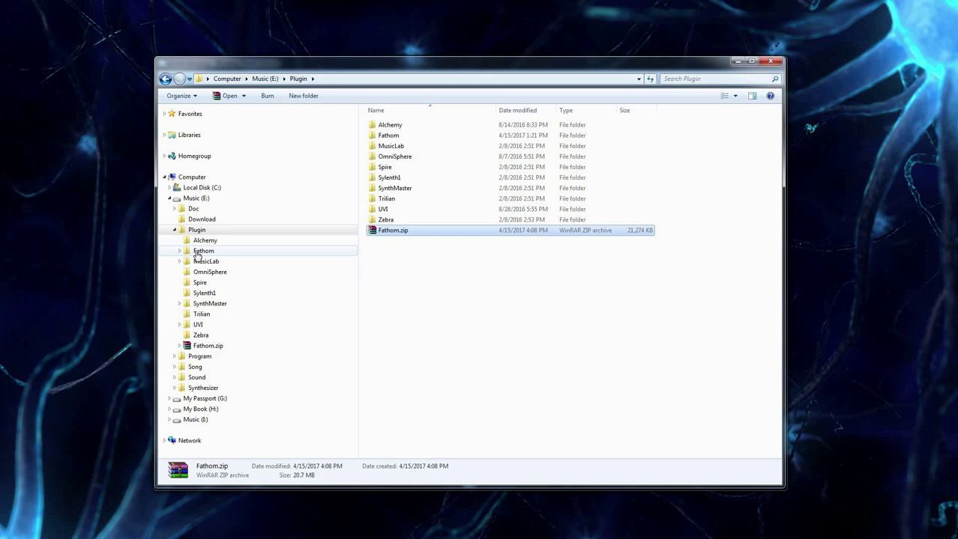
{"action": "left_click", "coordinate": [210, 255]}
{"action": "double_click", "coordinate": [393, 134]}
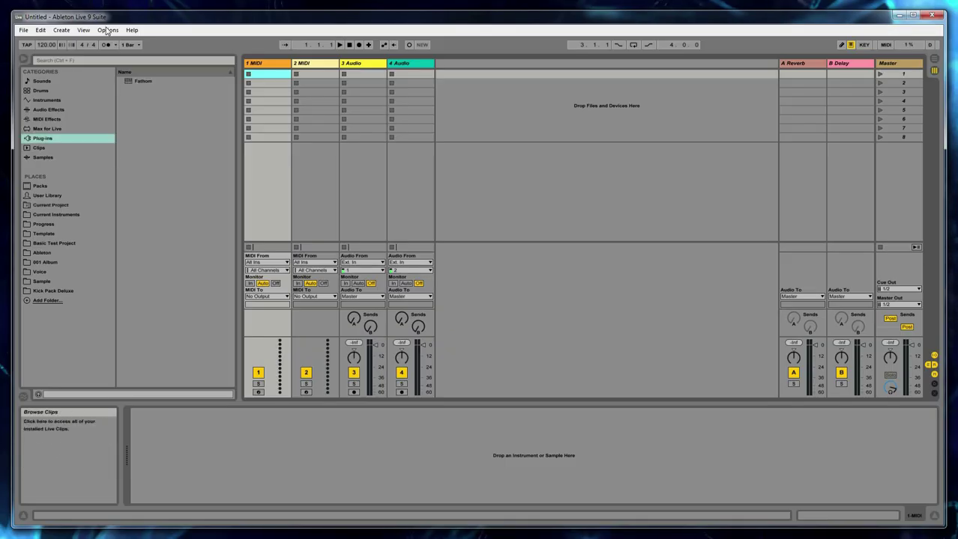
Step: Switch to Ableton Live and go through its Preferences to the file and folder settings
{"action": "left_click", "coordinate": [107, 30]}
{"action": "key", "text": "Left"}
{"action": "key", "text": "Right"}
{"action": "key", "text": "Right"}
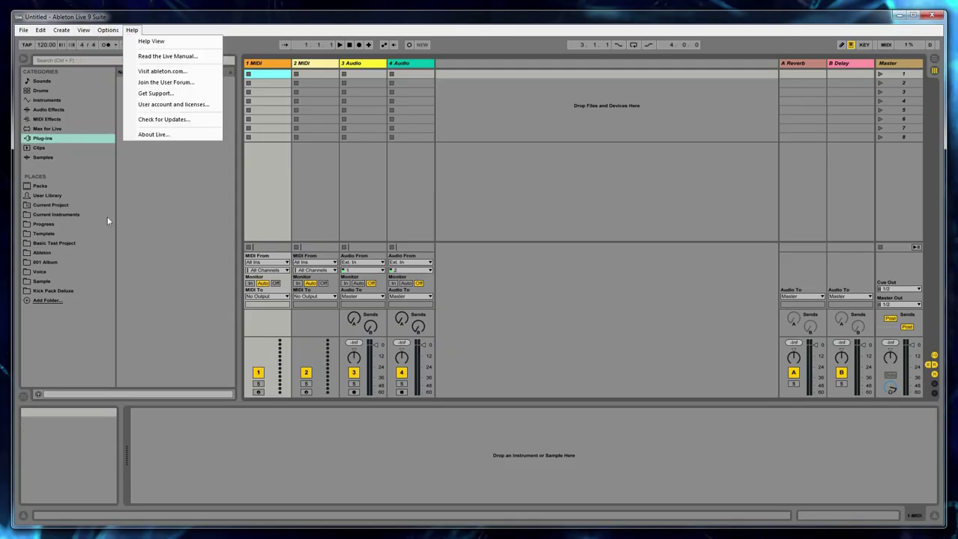
{"action": "key", "text": "Left"}
{"action": "left_click", "coordinate": [120, 283]}
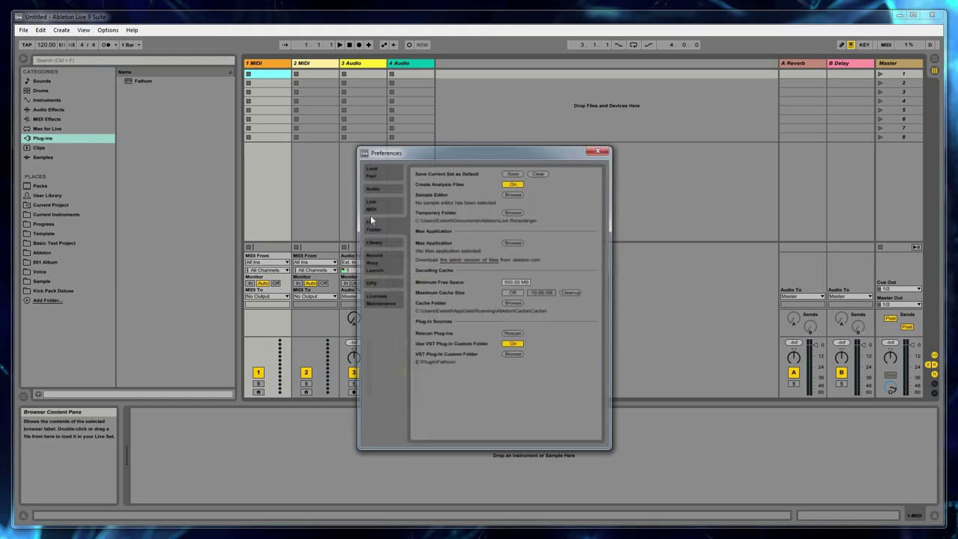
{"action": "left_click", "coordinate": [379, 171]}
{"action": "left_click", "coordinate": [380, 191]}
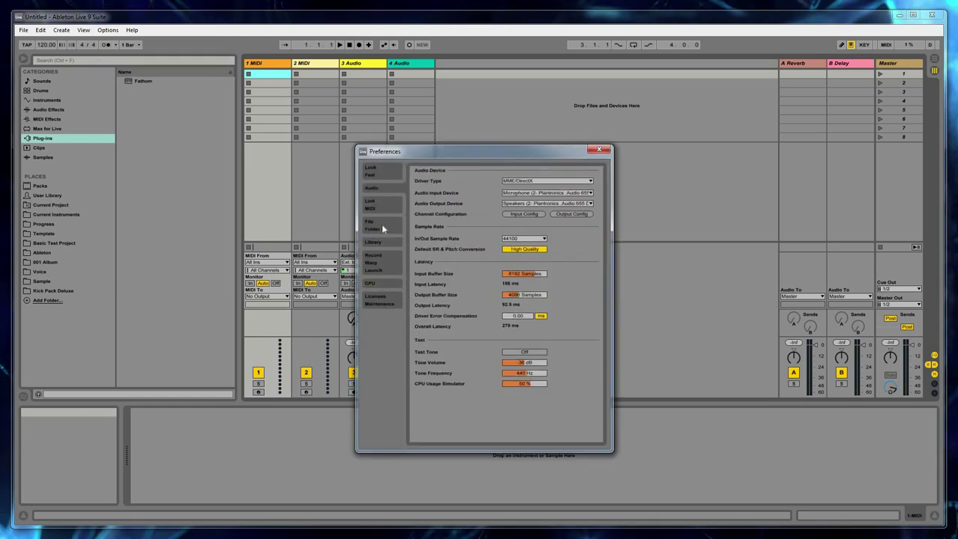
{"action": "left_click", "coordinate": [379, 205]}
{"action": "left_click", "coordinate": [381, 224]}
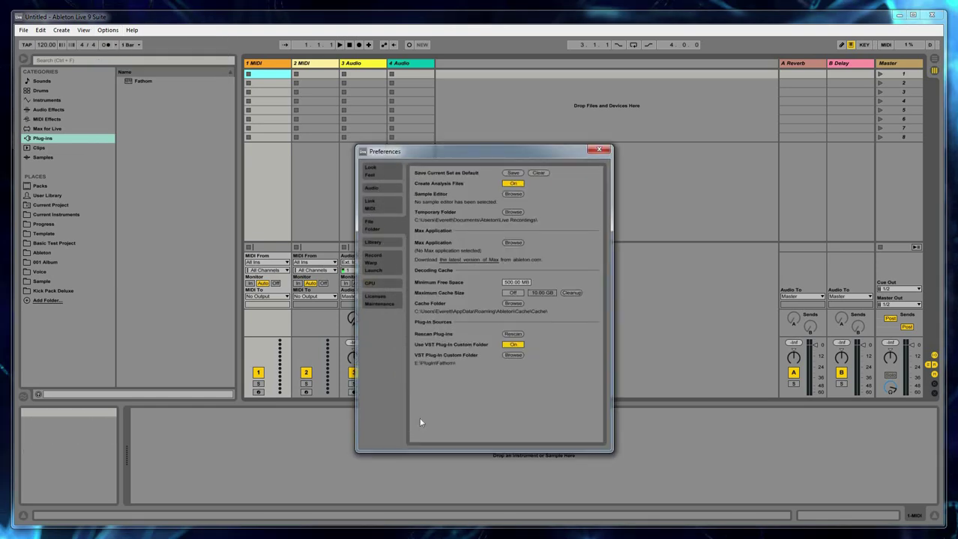
Step: Browse to E:\Plugin\Fathom for the VST plug-in custom folder, dismiss the folder chooser and close the Preferences
{"action": "left_click", "coordinate": [512, 356]}
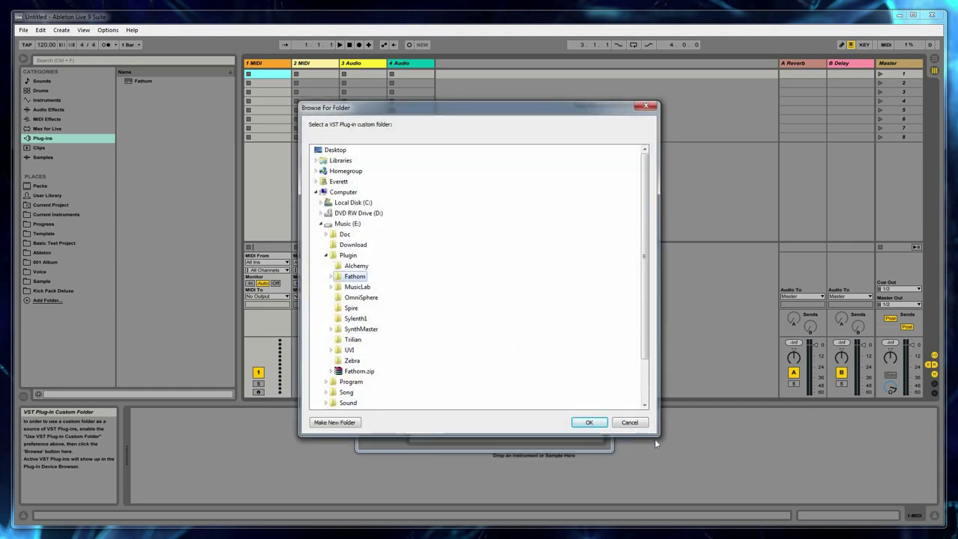
{"action": "key", "text": "Return"}
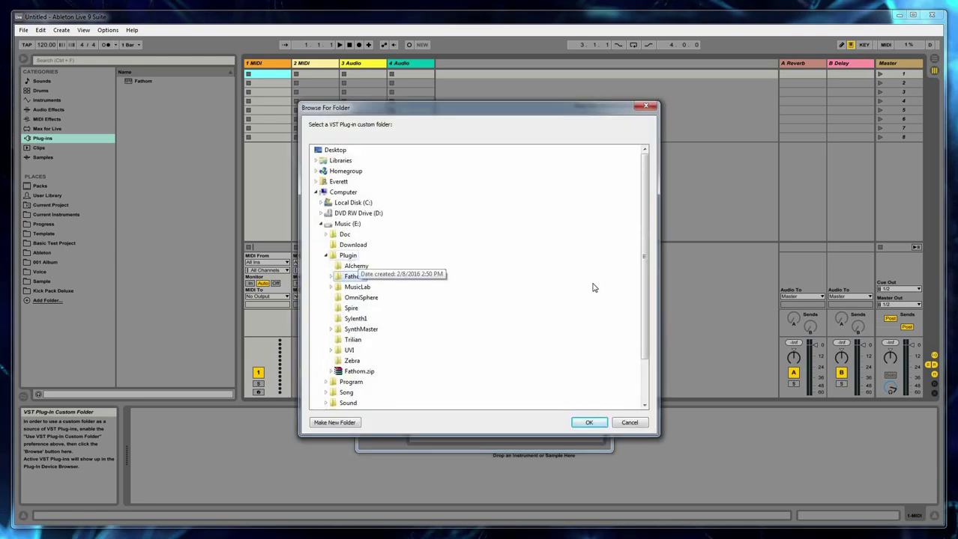
{"action": "left_click", "coordinate": [346, 257]}
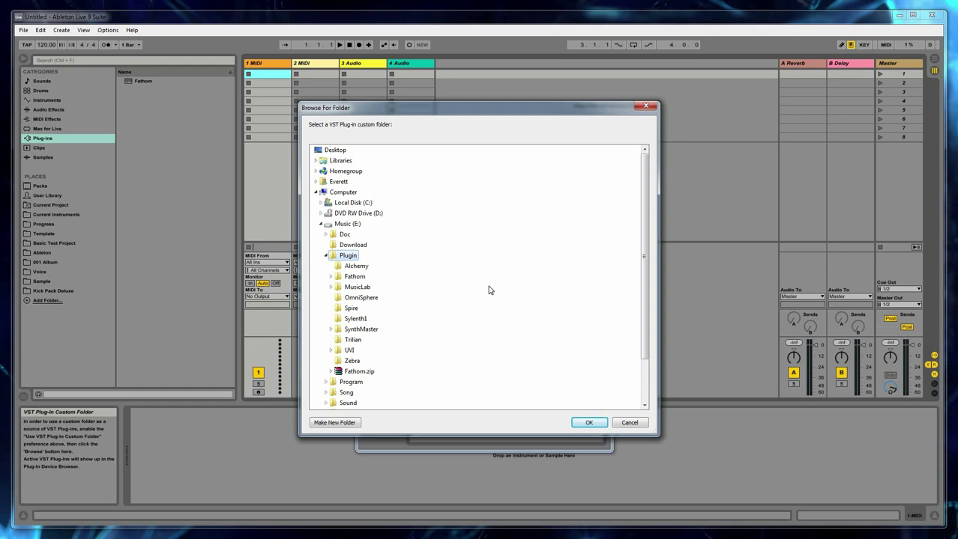
{"action": "left_click", "coordinate": [355, 278]}
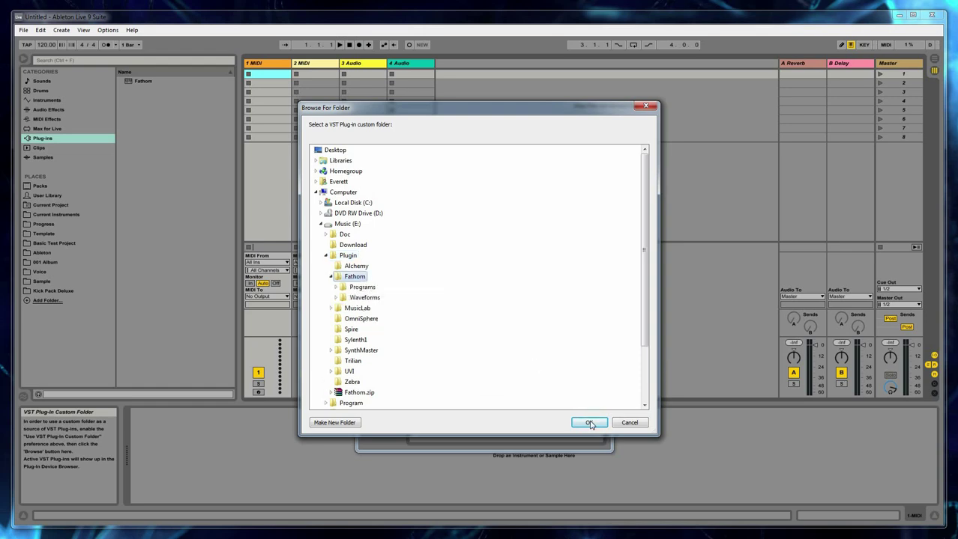
{"action": "left_click", "coordinate": [645, 106]}
{"action": "left_click", "coordinate": [604, 152]}
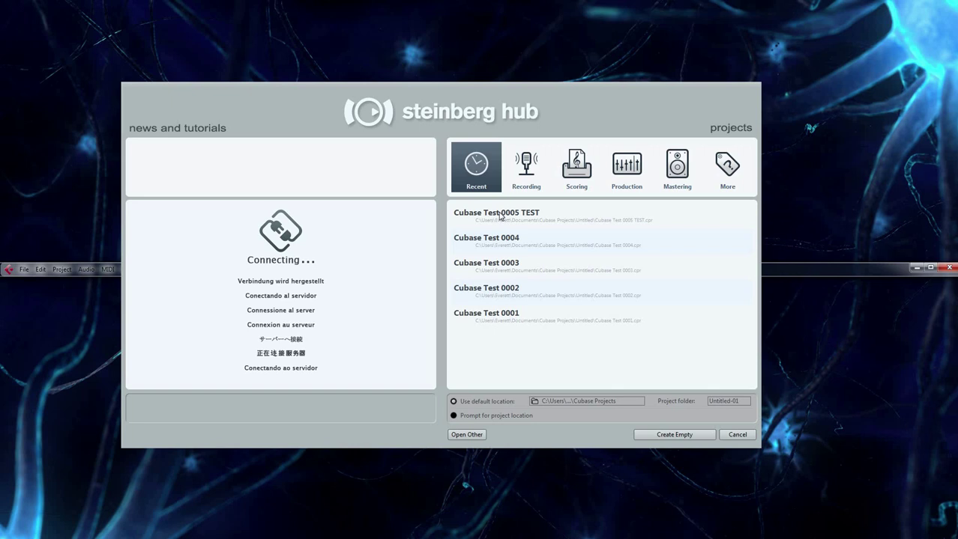
Step: Open the recent project Cubase Test 0005 TEST in Cubase and bring up the Plug-in Manager
{"action": "double_click", "coordinate": [500, 216]}
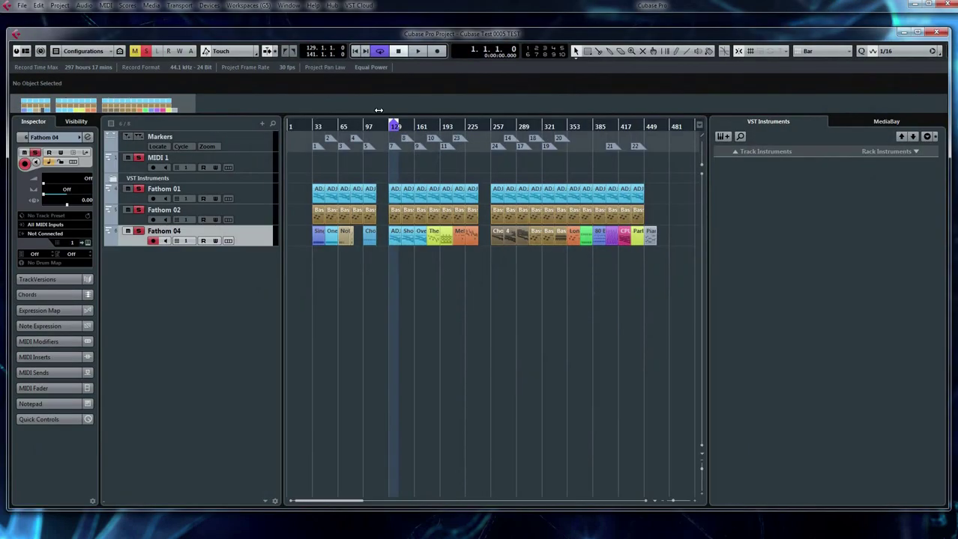
{"action": "left_click", "coordinate": [209, 6]}
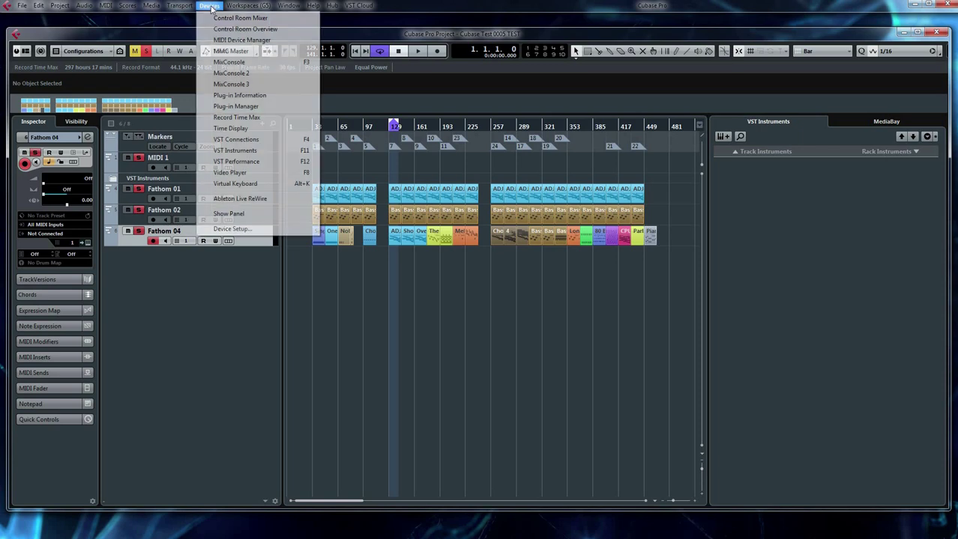
{"action": "left_click", "coordinate": [235, 106]}
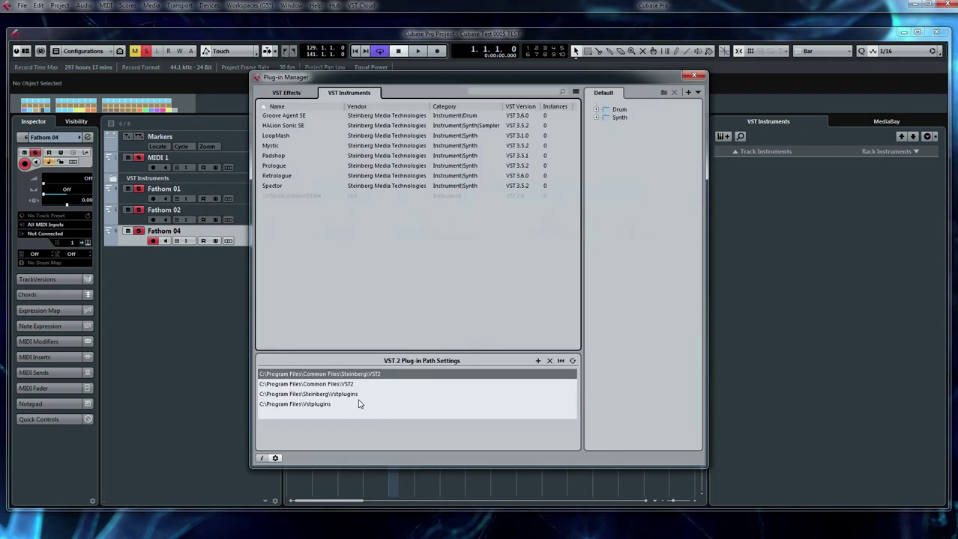
Step: Add E:\Plugin\Fathom to the VST 2 plug-in paths, rescan all plug-ins and close the Plug-in Manager
{"action": "left_click", "coordinate": [537, 362]}
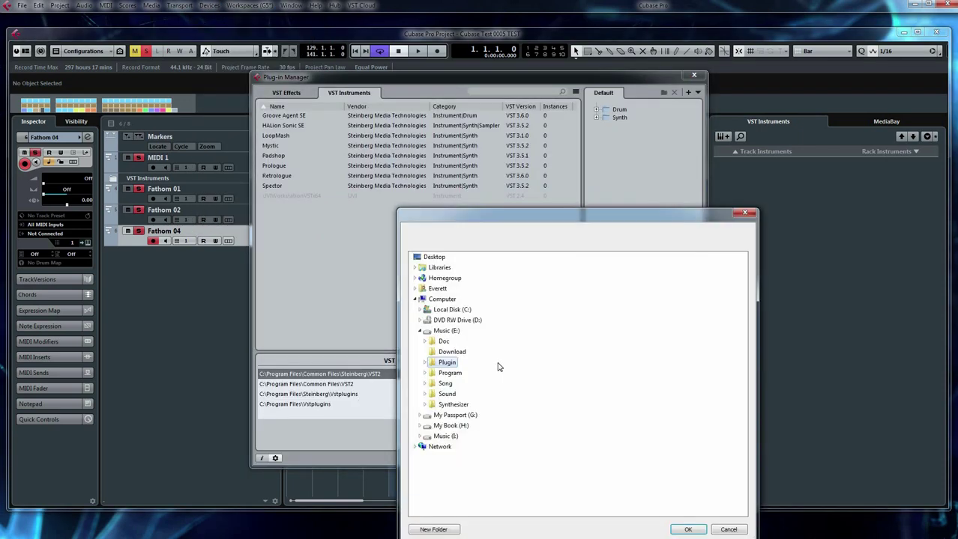
{"action": "left_click", "coordinate": [425, 363]}
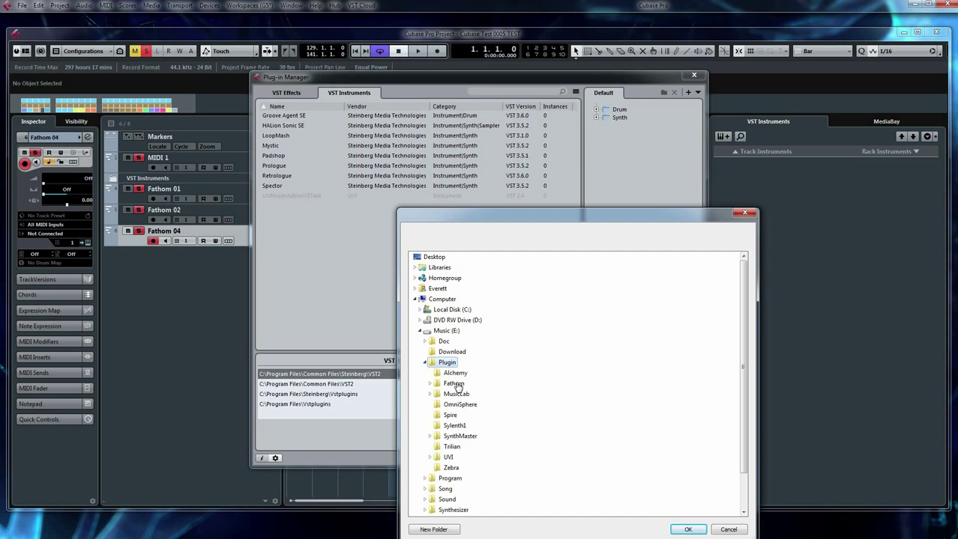
{"action": "left_click", "coordinate": [452, 384]}
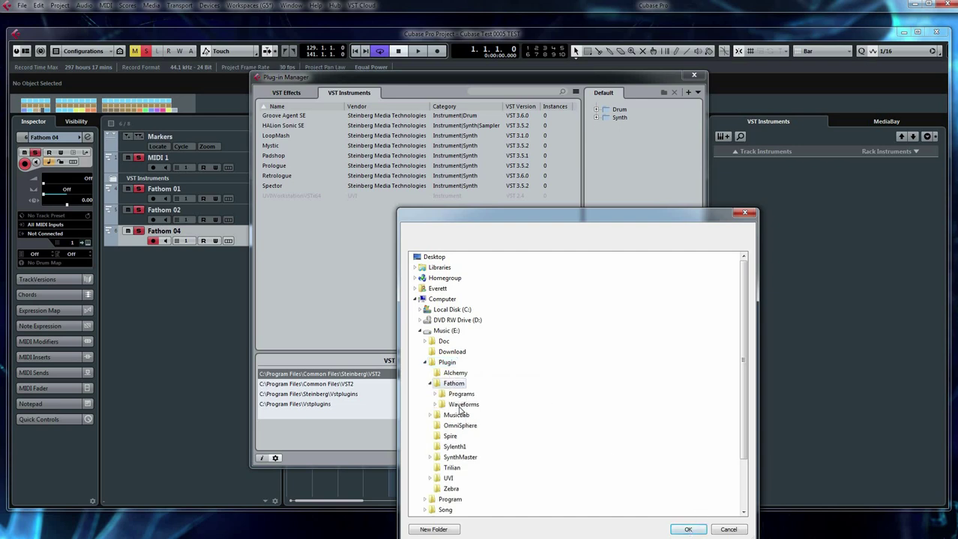
{"action": "left_click", "coordinate": [688, 529]}
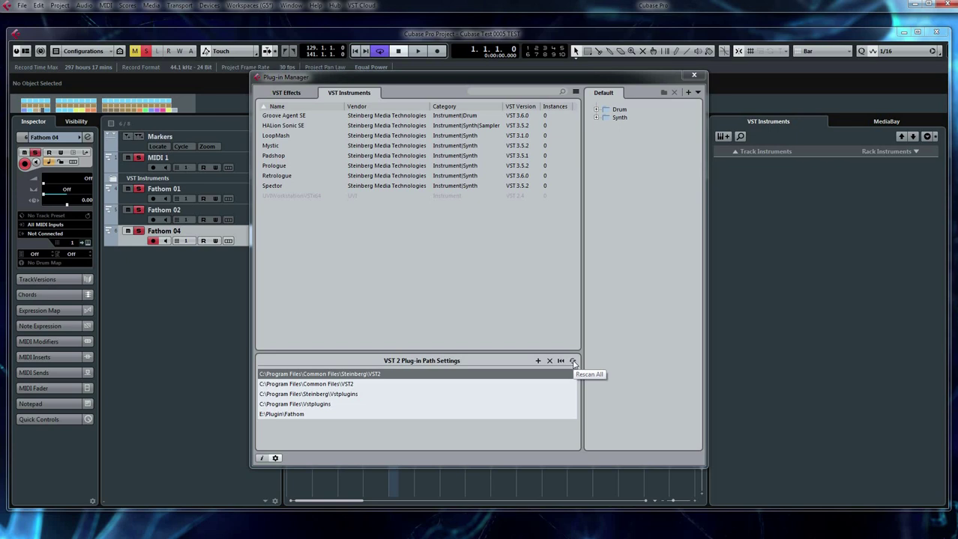
{"action": "left_click", "coordinate": [573, 362]}
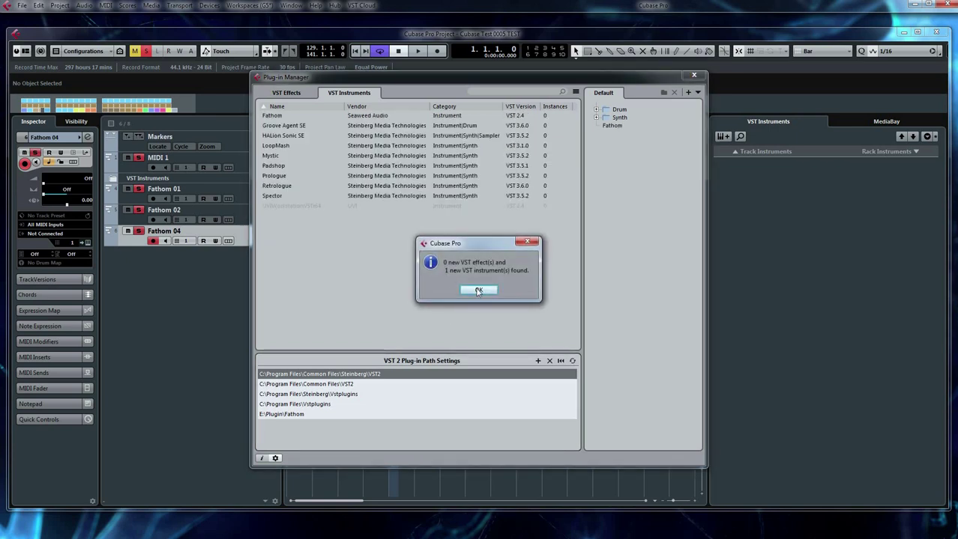
{"action": "left_click", "coordinate": [478, 291]}
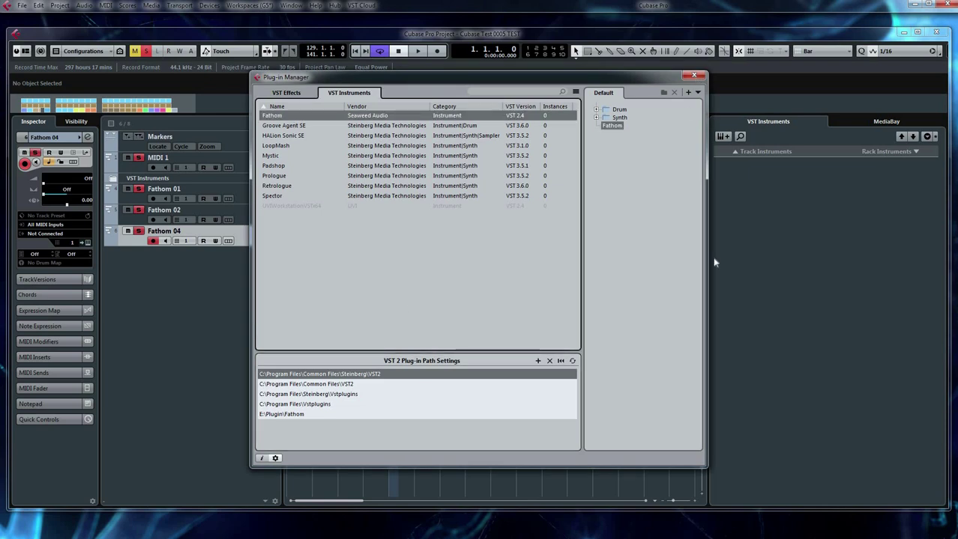
{"action": "left_click", "coordinate": [754, 208]}
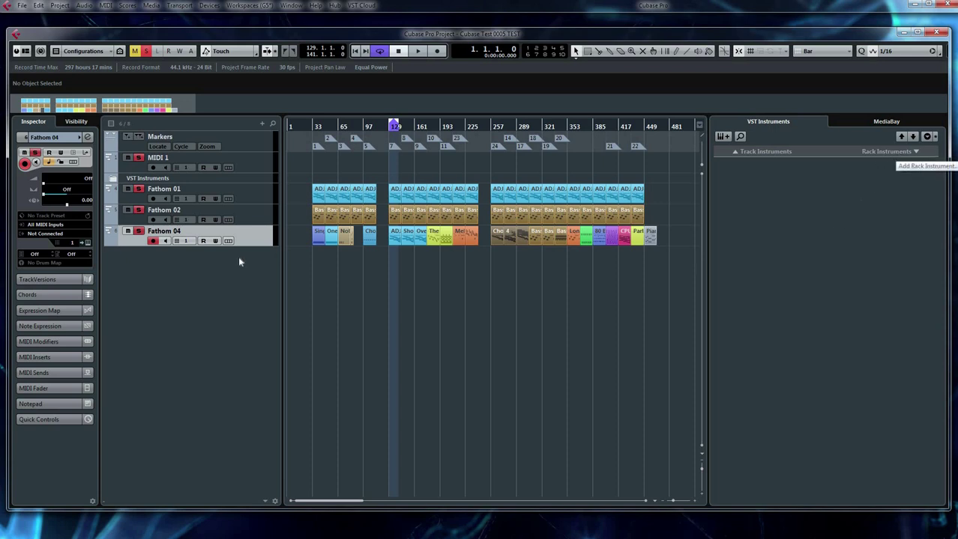
Step: Add Fathom as a rack instrument with its own assigned MIDI track, and close the plug-in window
{"action": "left_click", "coordinate": [906, 154]}
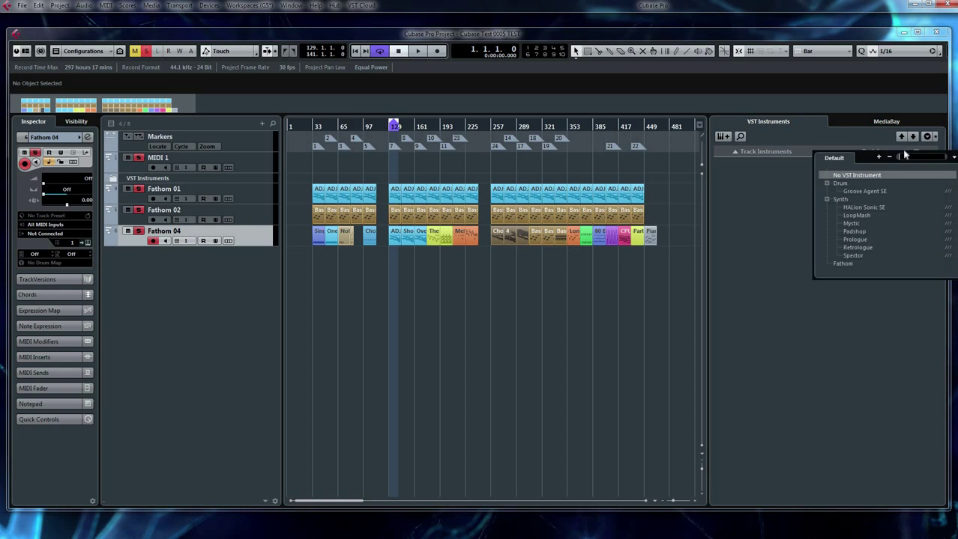
{"action": "left_click", "coordinate": [845, 264]}
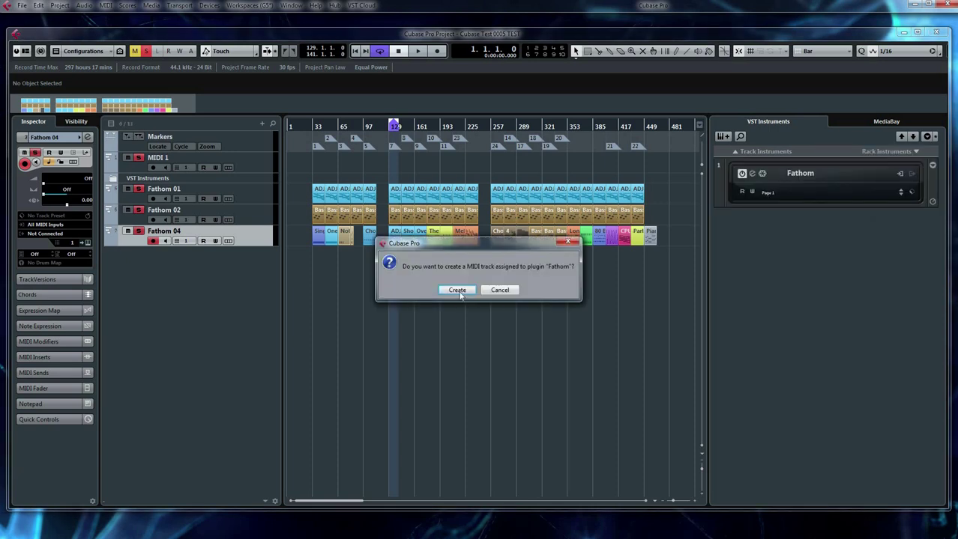
{"action": "left_click", "coordinate": [457, 291]}
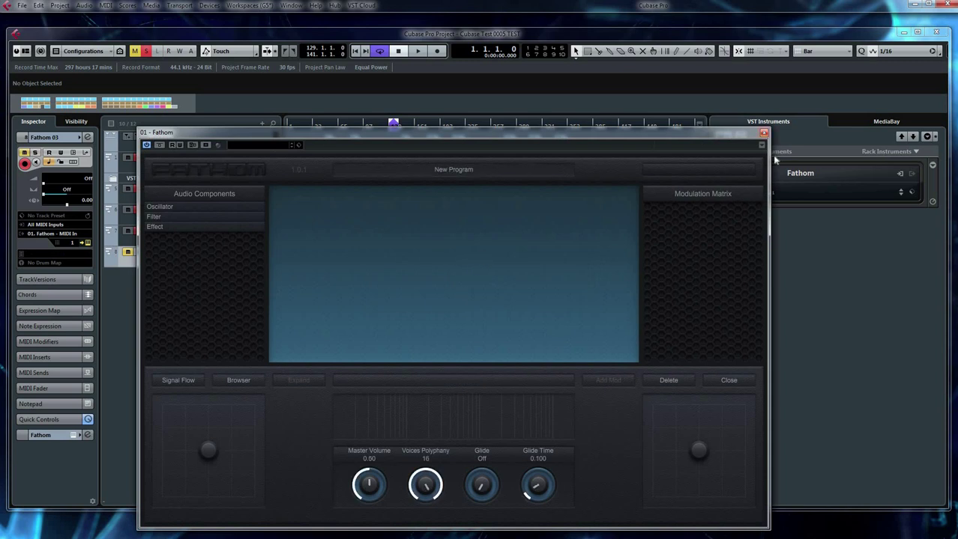
{"action": "left_click", "coordinate": [763, 132]}
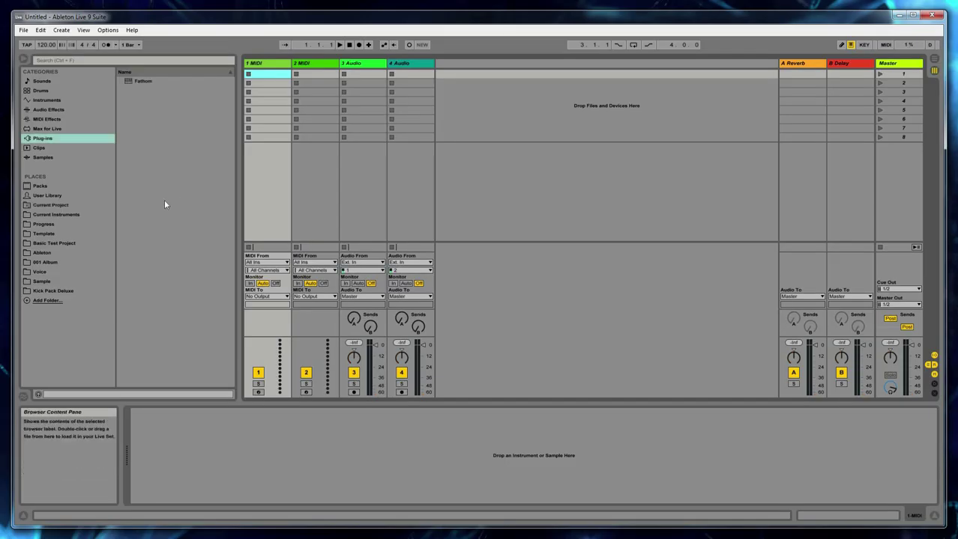
Step: Switch to Ableton Live and open the set Basic Test 0012 SMALL from the Basic Test Project folder
{"action": "left_click", "coordinate": [58, 243]}
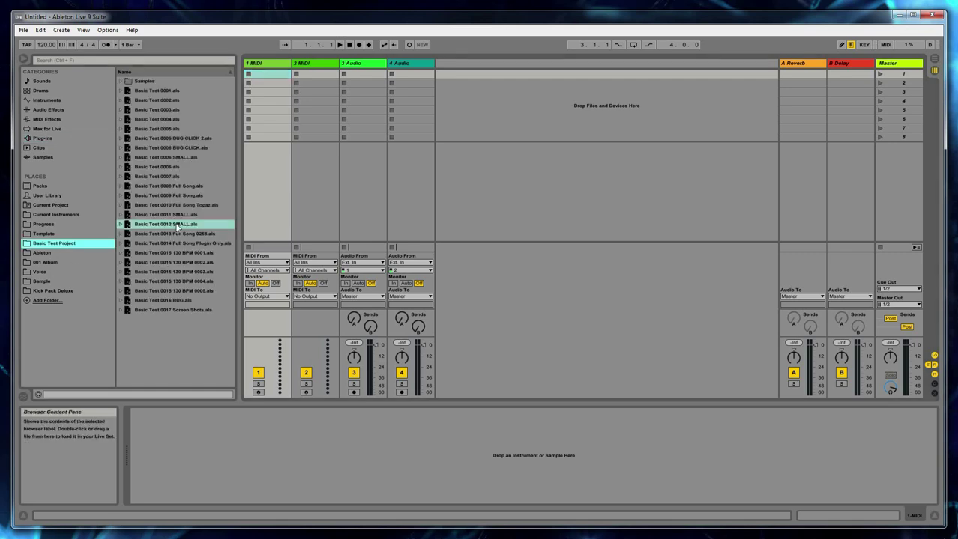
{"action": "double_click", "coordinate": [178, 225]}
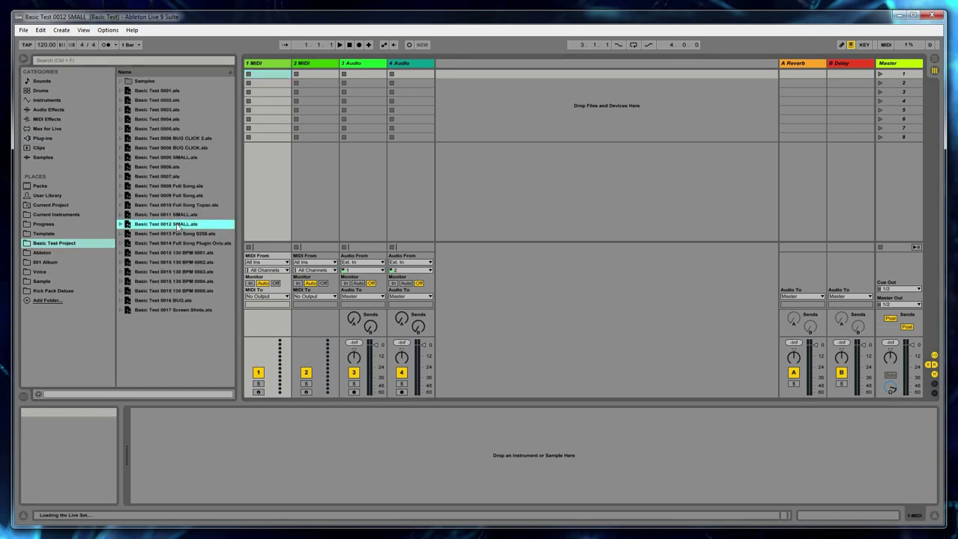
Step: Load the Fathom plug-in as the instrument on the Sequences track, ahead of the Spectrum device
{"action": "left_click", "coordinate": [795, 96]}
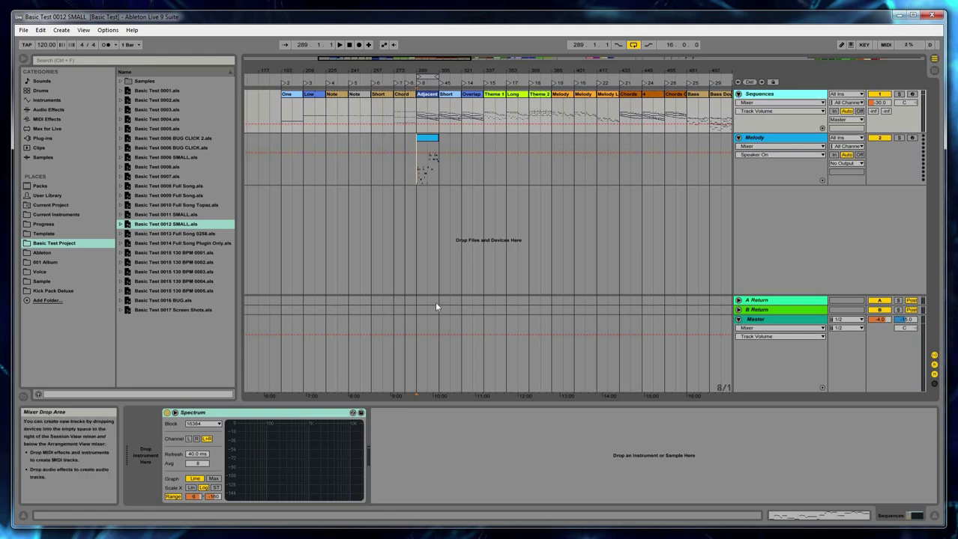
{"action": "left_click", "coordinate": [42, 138]}
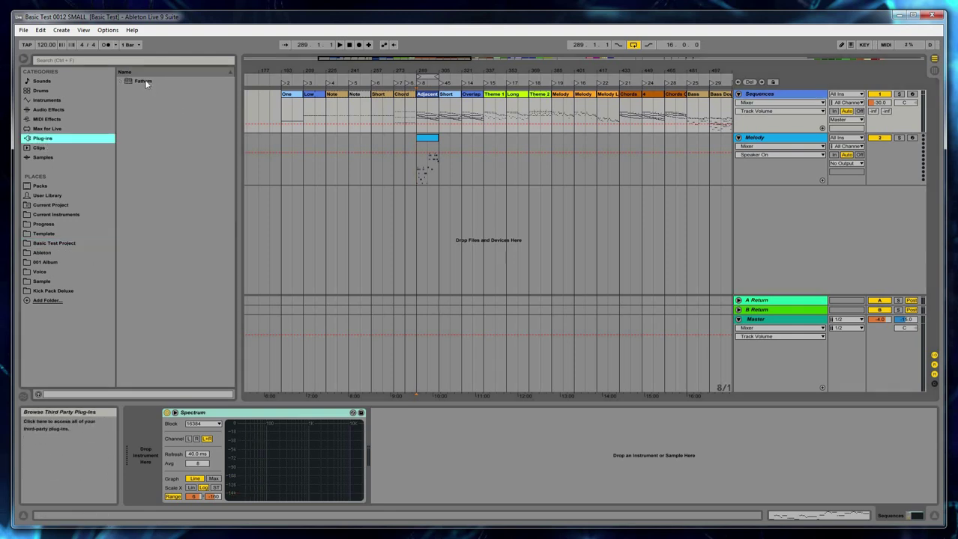
{"action": "mouse_move", "coordinate": [144, 81]}
{"action": "left_mouse_down"}
{"action": "mouse_move", "coordinate": [148, 461]}
{"action": "mouse_move", "coordinate": [159, 437]}
{"action": "left_mouse_up"}
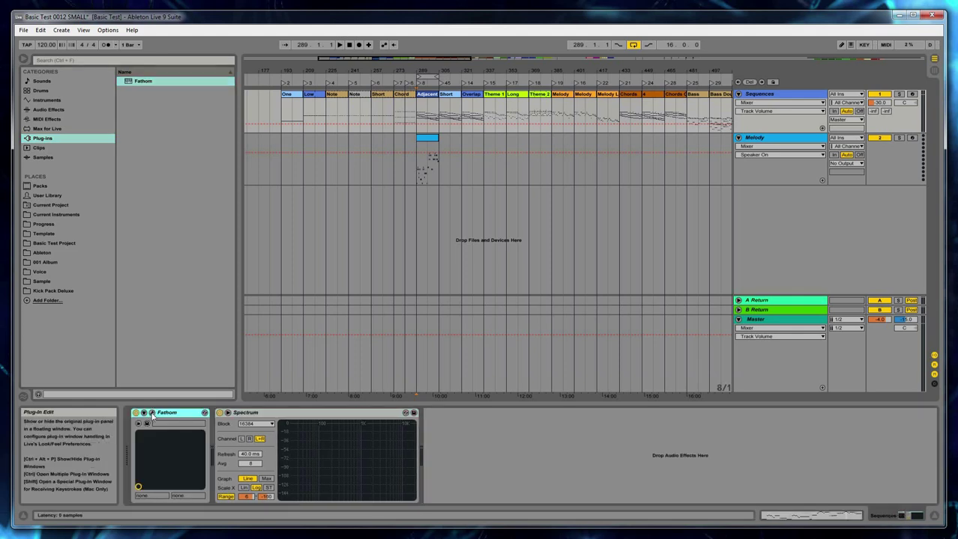
Step: Open the Fathom window on the Sequences track and place an alias-free Basic Waveforms oscillator in the signal flow
{"action": "left_click", "coordinate": [152, 412]}
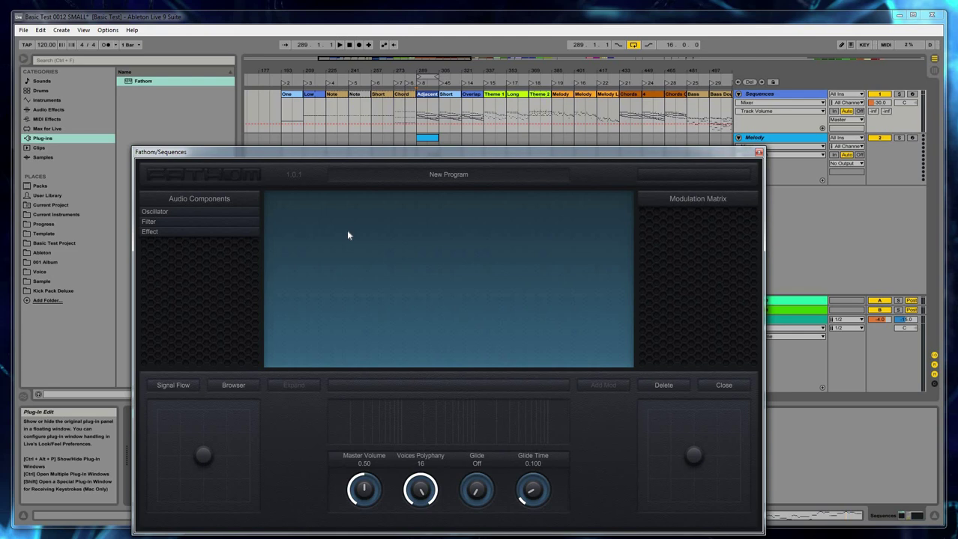
{"action": "left_click", "coordinate": [193, 232]}
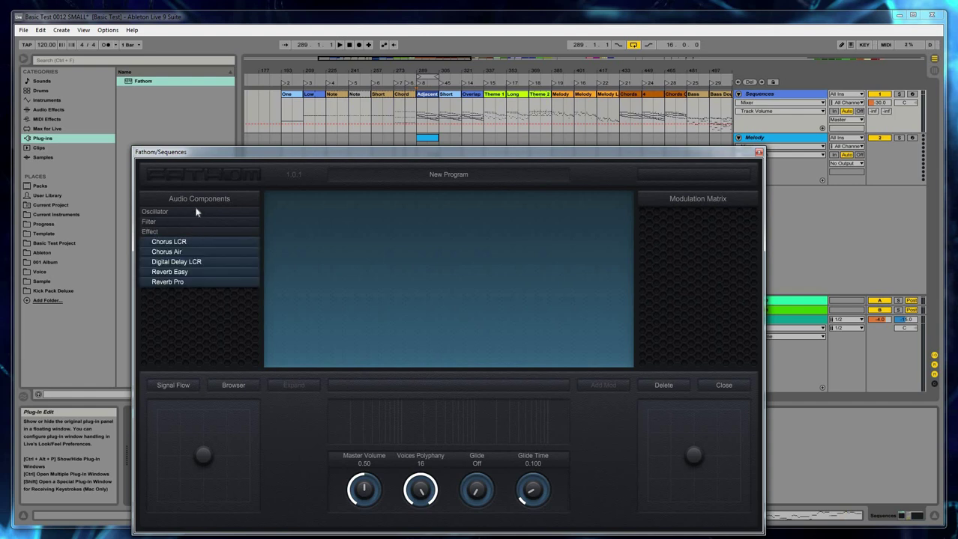
{"action": "left_click", "coordinate": [197, 212]}
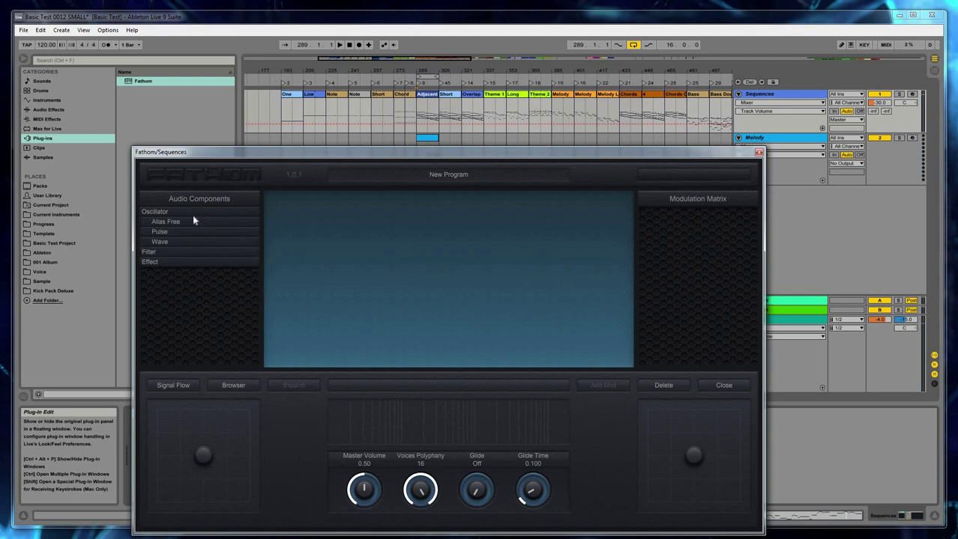
{"action": "mouse_move", "coordinate": [197, 224]}
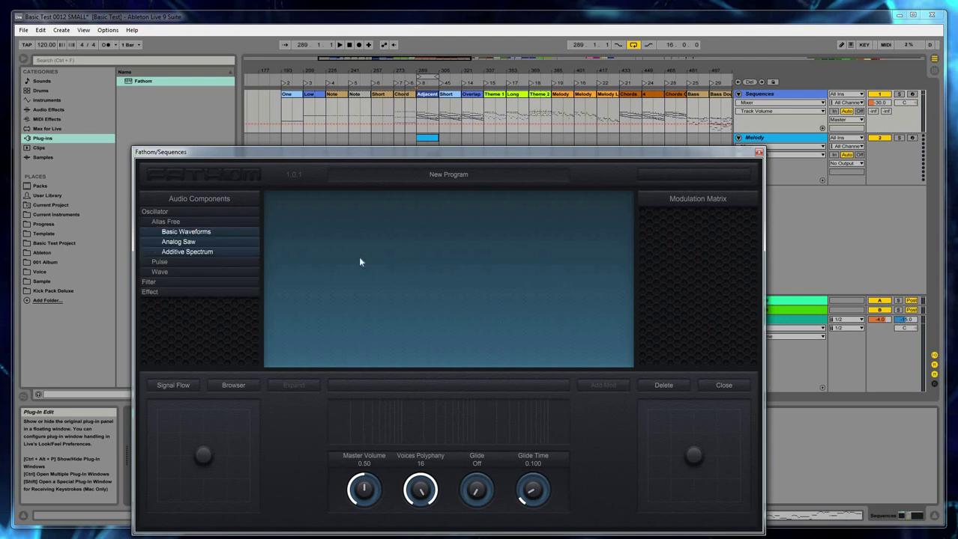
{"action": "left_click", "coordinate": [182, 235]}
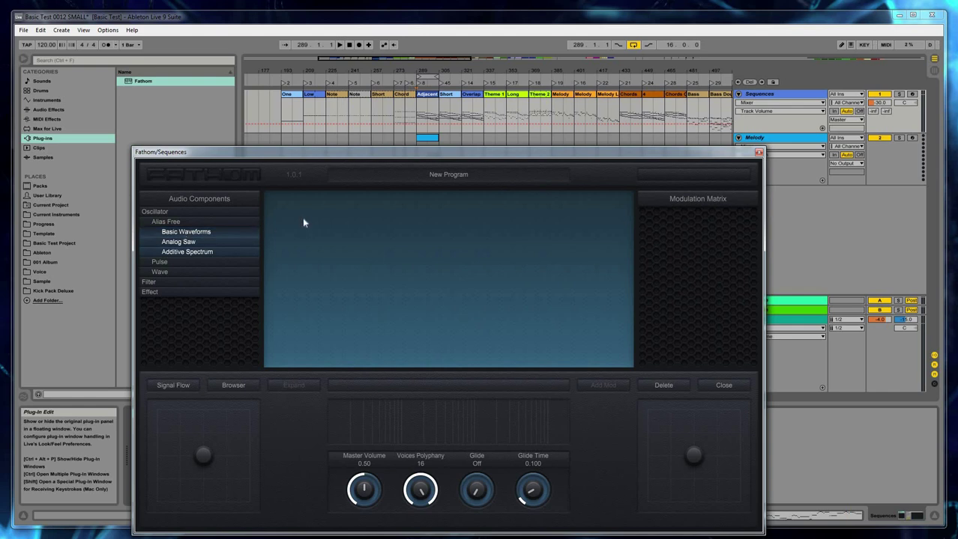
{"action": "left_click_drag", "start_coordinate": [326, 249], "coordinate": [321, 293]}
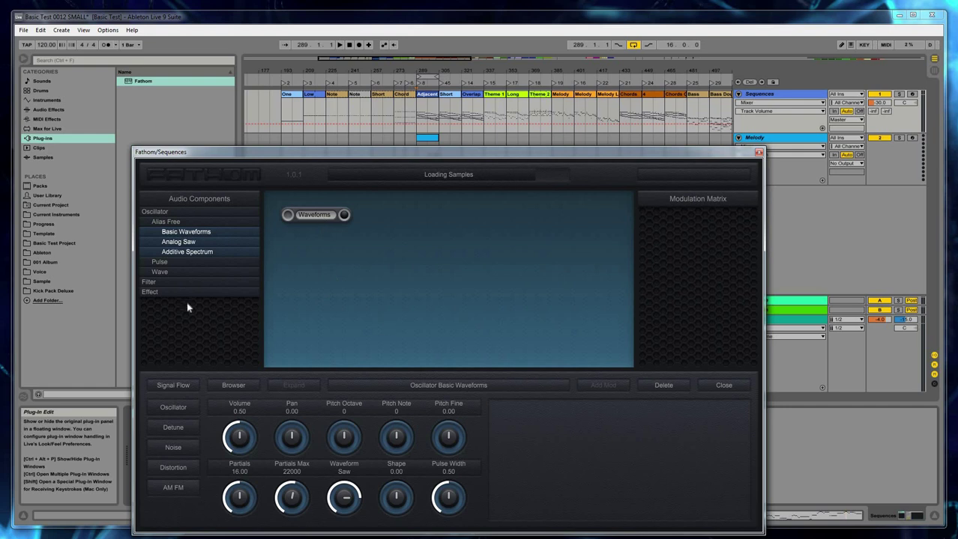
Step: Add a Second Order Resonant low-pass filter and a Reverb Easy effect, and wire the Waveforms oscillator through the filter to the reverb
{"action": "left_click", "coordinate": [188, 222]}
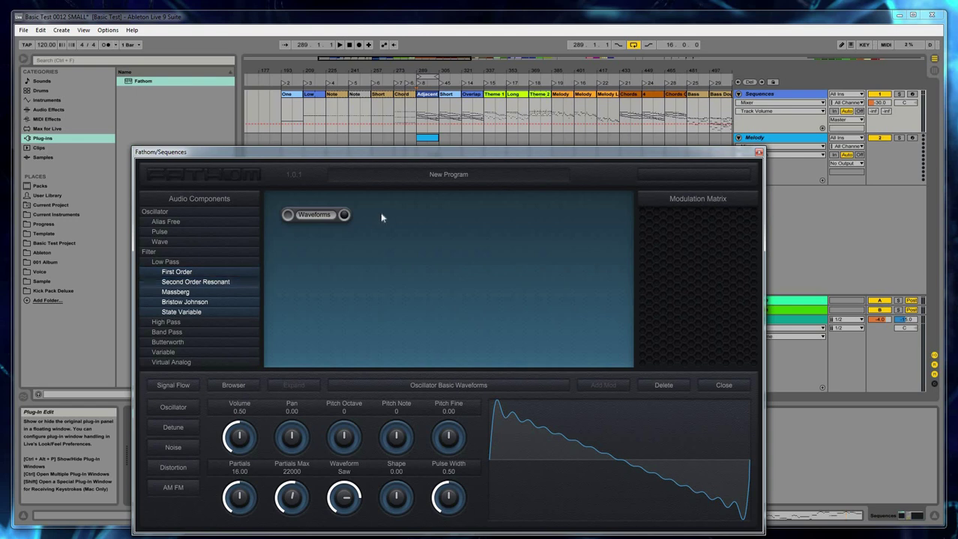
{"action": "double_click", "coordinate": [256, 277]}
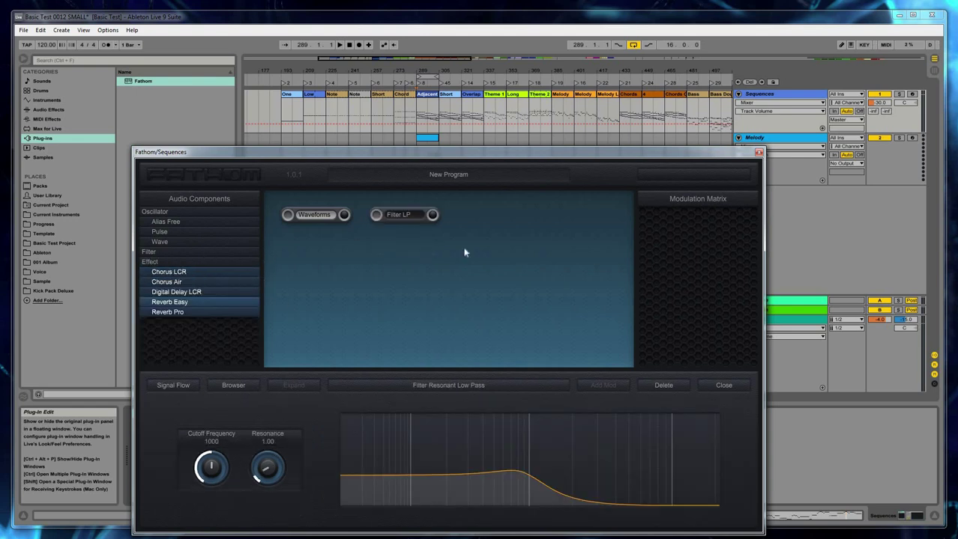
{"action": "left_click_drag", "start_coordinate": [465, 252], "coordinate": [466, 214]}
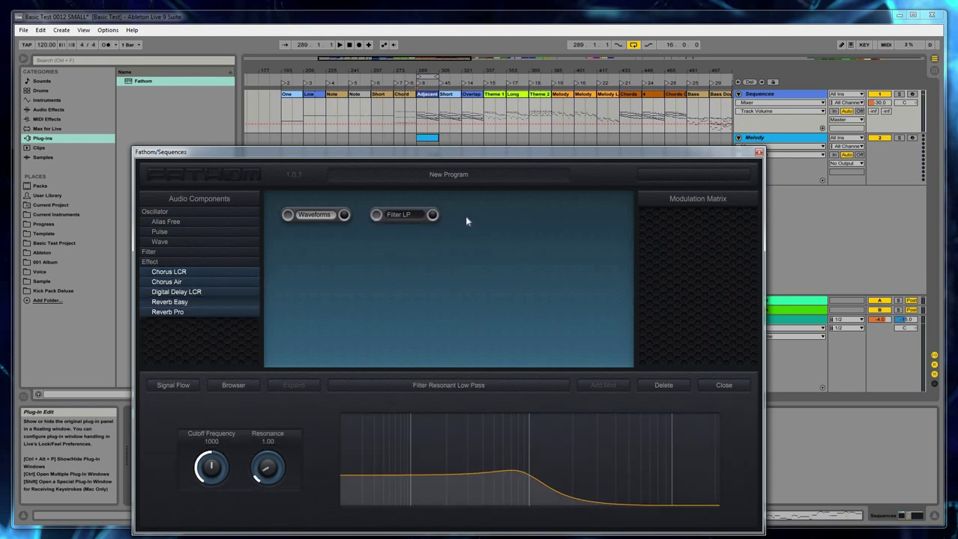
{"action": "left_click", "coordinate": [374, 262]}
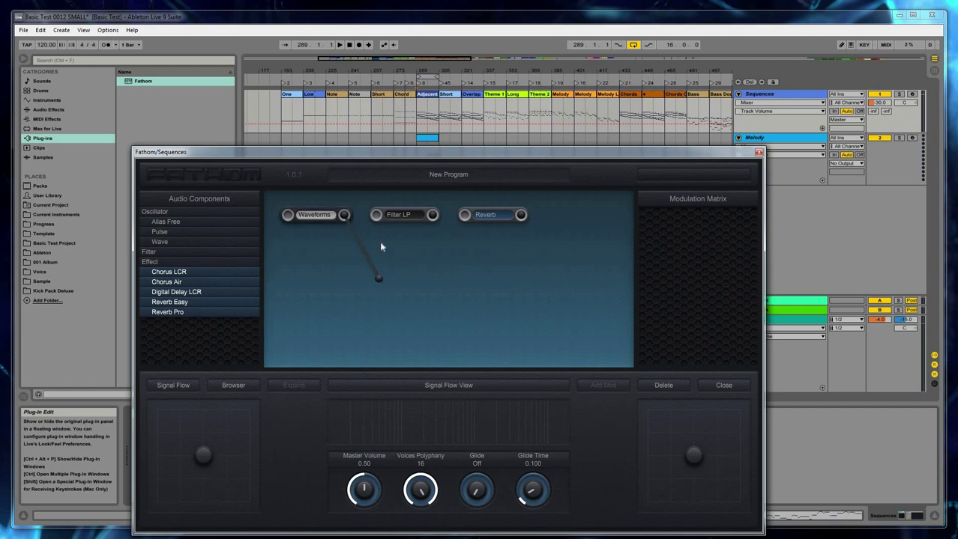
{"action": "left_click_drag", "start_coordinate": [381, 246], "coordinate": [464, 215]}
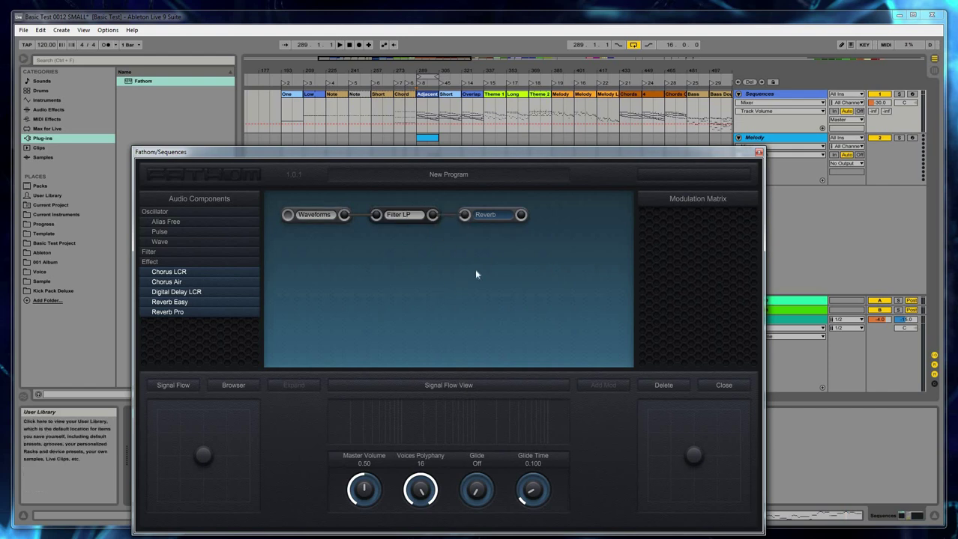
Step: Add a Digital Delay LCR effect directly below the low-pass filter in the signal flow
{"action": "left_click", "coordinate": [256, 272]}
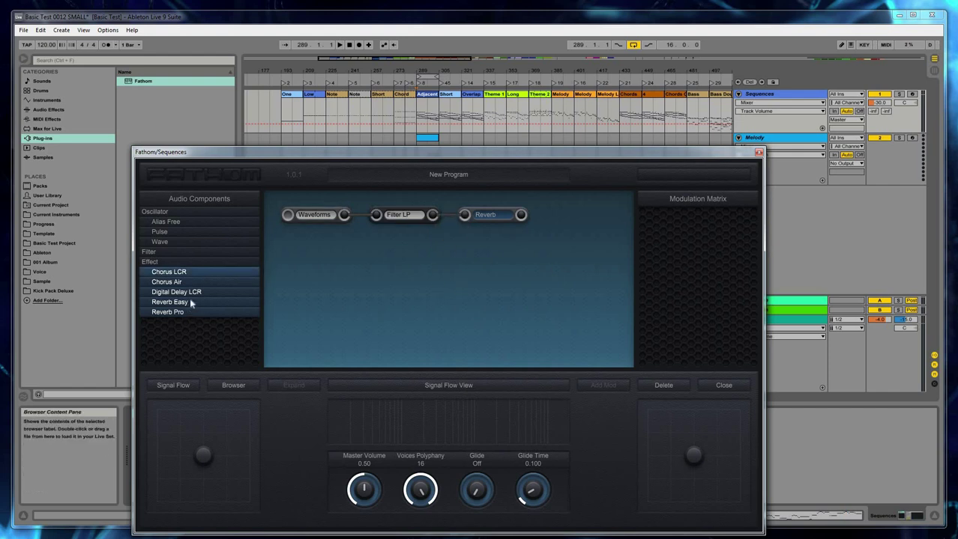
{"action": "left_click", "coordinate": [194, 291]}
{"action": "left_click", "coordinate": [379, 253]}
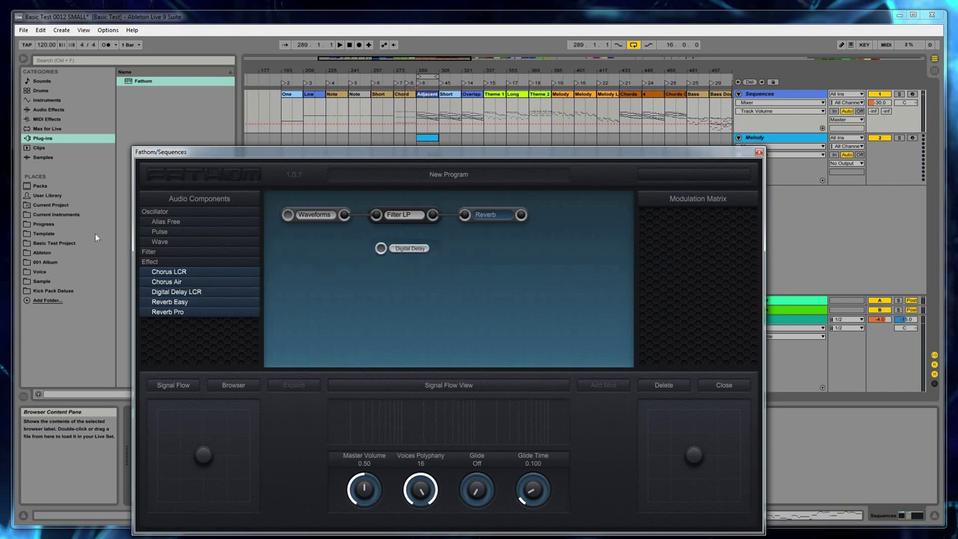
Step: Add a Parametric filter below the digital delay and set its gain to 0.70 dB
{"action": "left_click", "coordinate": [182, 262]}
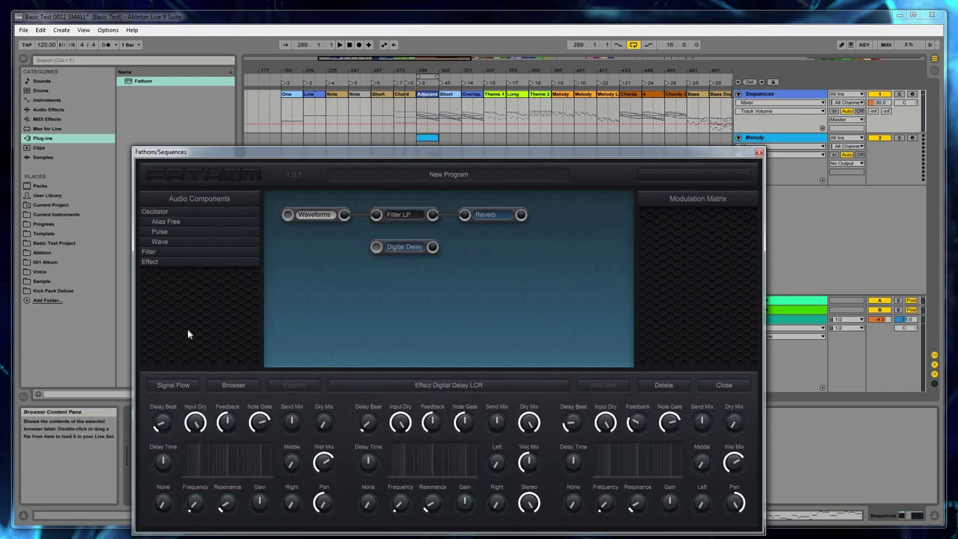
{"action": "left_click", "coordinate": [180, 252]}
{"action": "left_click", "coordinate": [178, 262]}
{"action": "left_click", "coordinate": [178, 322]}
{"action": "left_click", "coordinate": [178, 332]}
{"action": "left_click", "coordinate": [417, 276]}
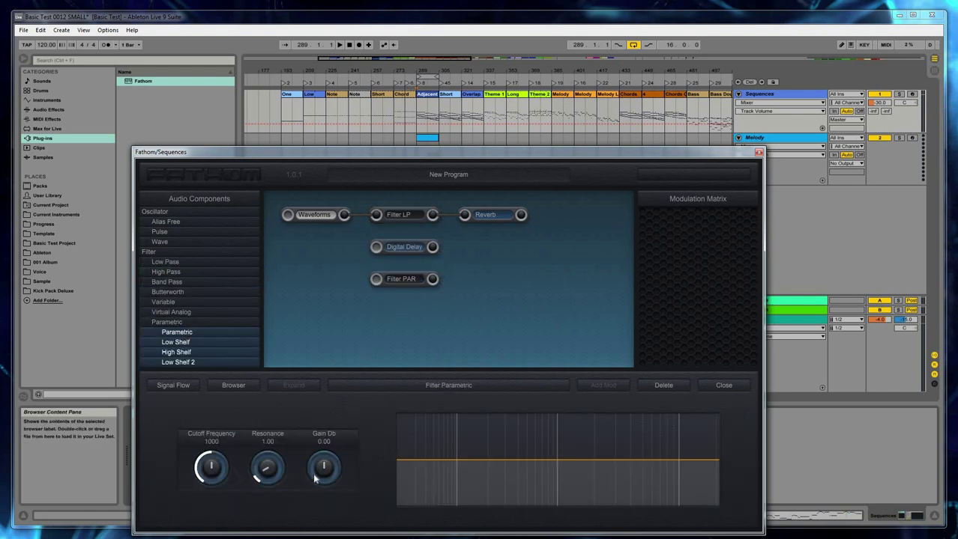
{"action": "left_click_drag", "start_coordinate": [325, 454], "coordinate": [393, 278]}
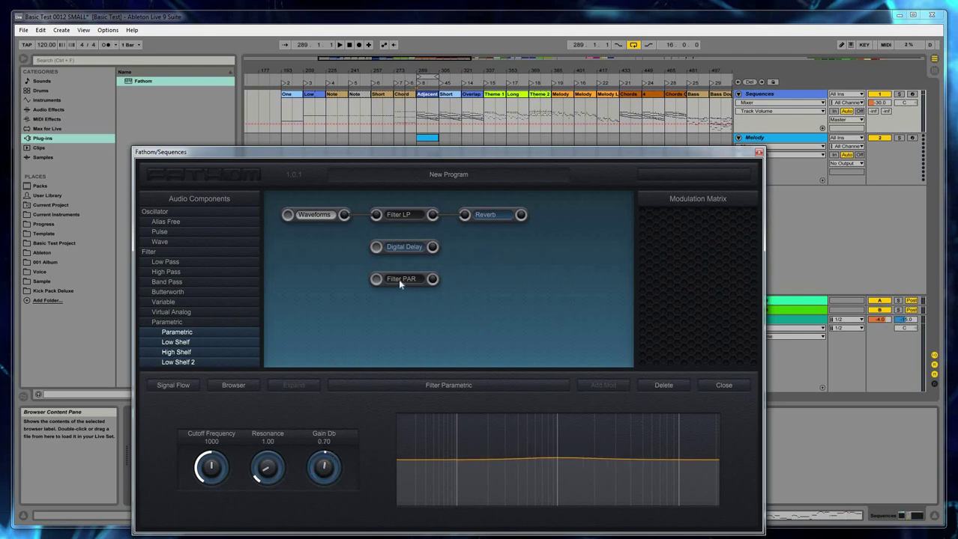
Step: Delete the parametric filter and the digital delay from the signal flow and collapse the filter component list
{"action": "left_click", "coordinate": [397, 278]}
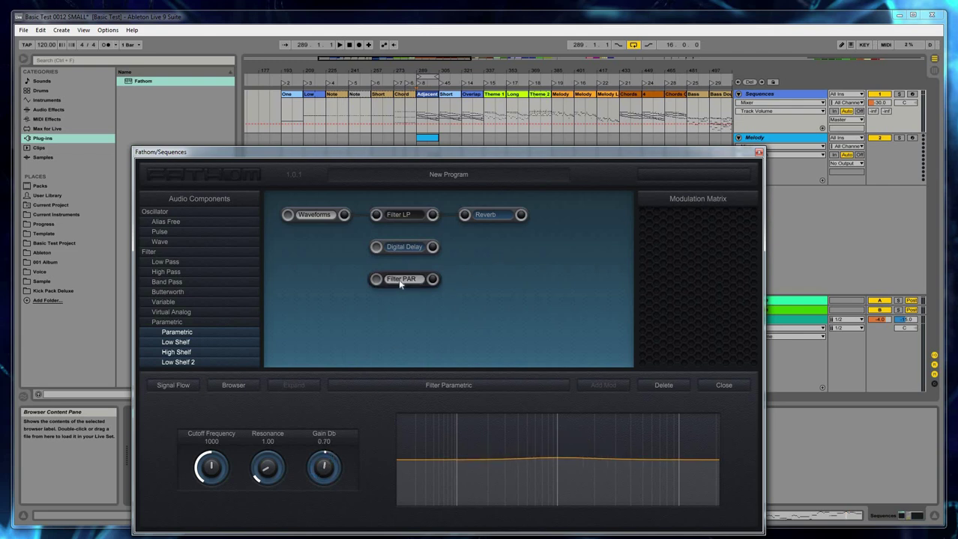
{"action": "left_click", "coordinate": [662, 386]}
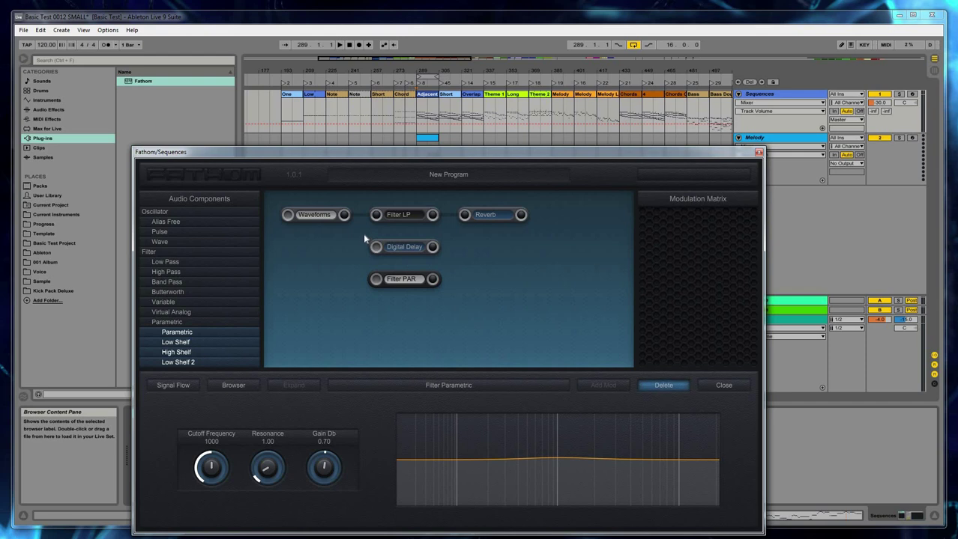
{"action": "left_click", "coordinate": [407, 251]}
{"action": "left_click", "coordinate": [670, 383]}
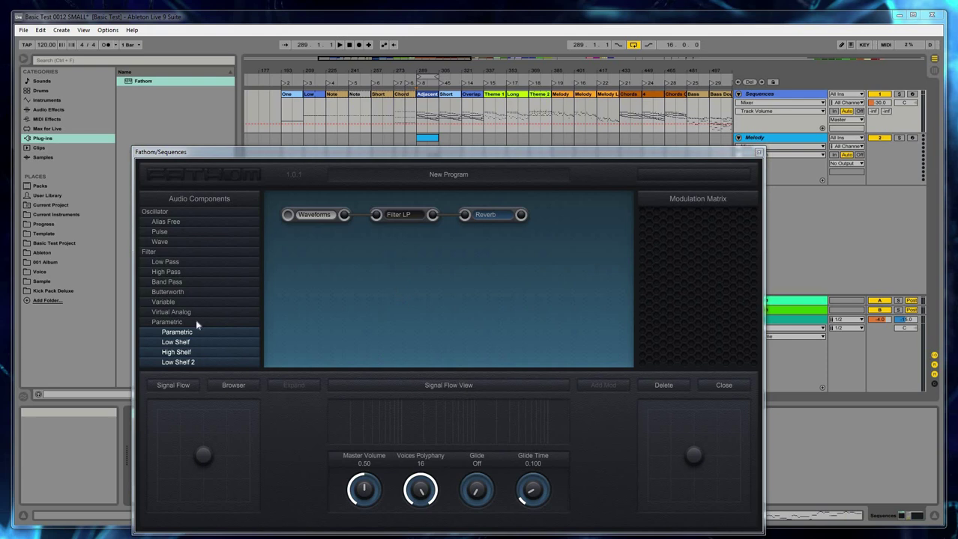
{"action": "left_click", "coordinate": [185, 250]}
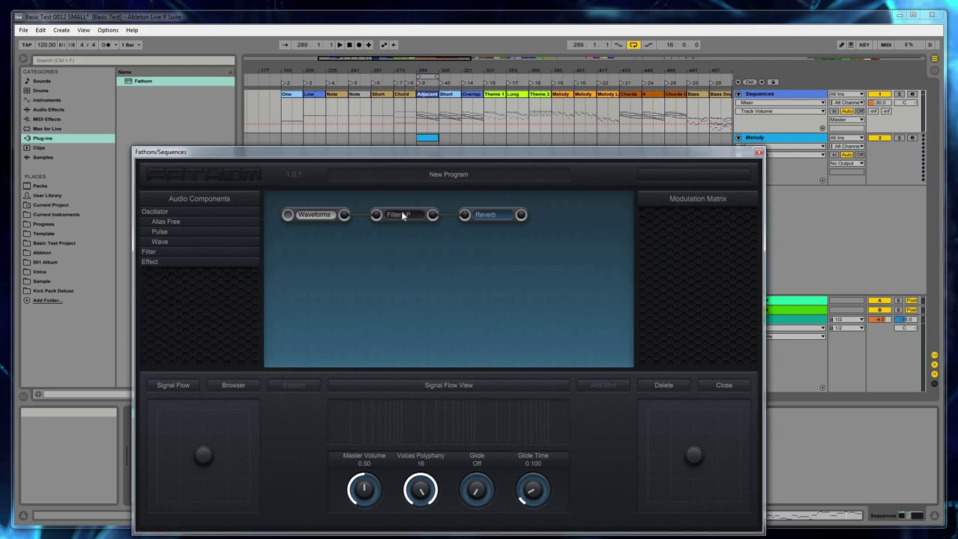
Step: Move the Filter LP, Reverb and Waveforms components around the signal flow and return them to a single row
{"action": "left_click_drag", "start_coordinate": [402, 215], "coordinate": [402, 278]}
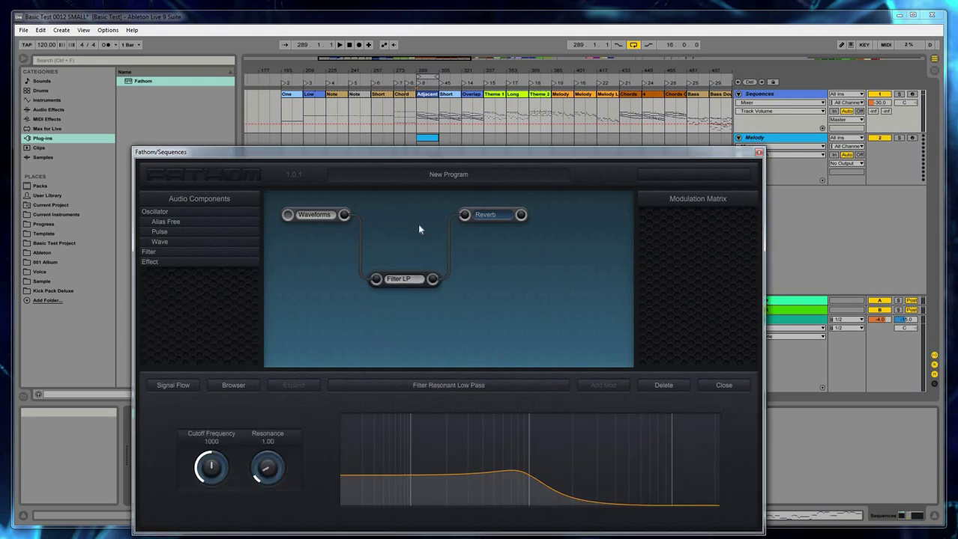
{"action": "left_click_drag", "start_coordinate": [418, 225], "coordinate": [581, 311]}
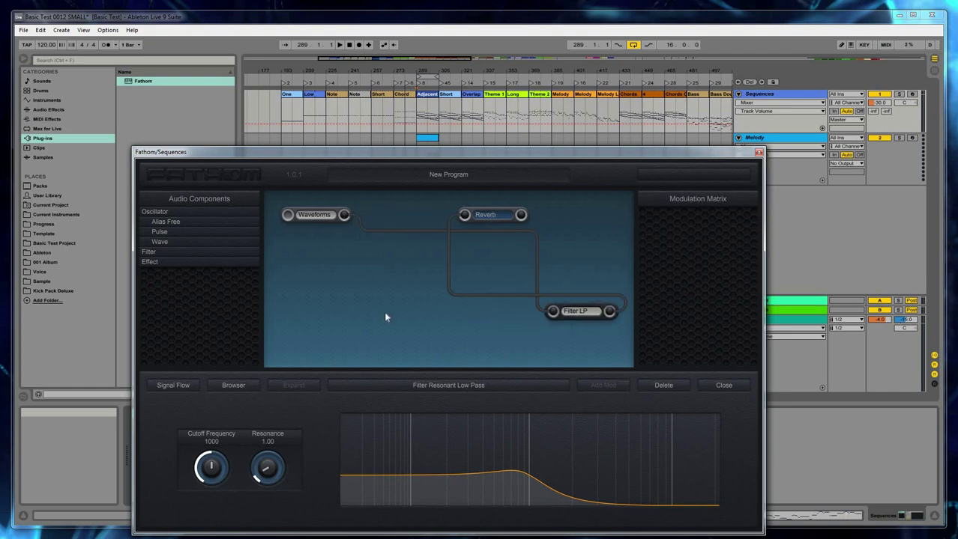
{"action": "left_click_drag", "start_coordinate": [385, 314], "coordinate": [393, 310]}
{"action": "left_click_drag", "start_coordinate": [570, 314], "coordinate": [406, 211]}
{"action": "left_click_drag", "start_coordinate": [581, 215], "coordinate": [497, 216]}
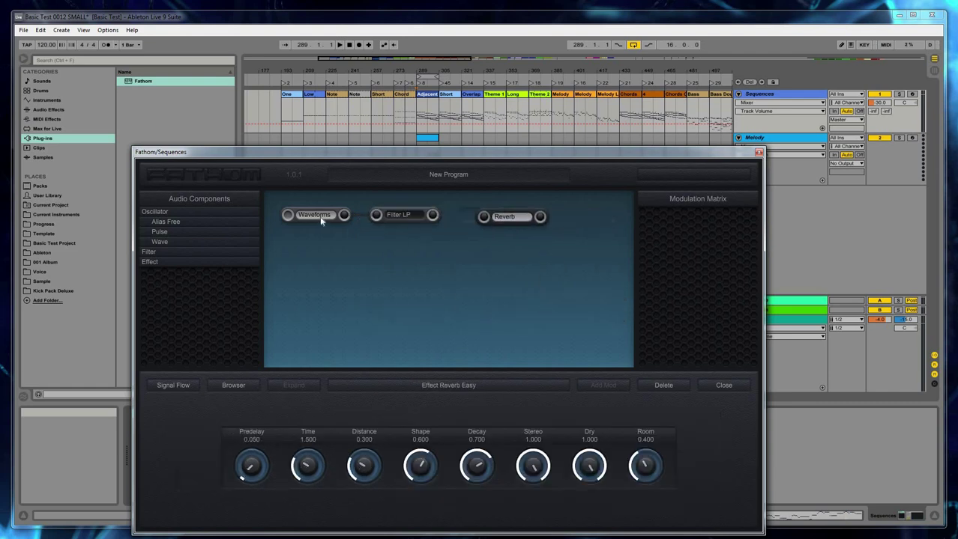
{"action": "left_click_drag", "start_coordinate": [321, 216], "coordinate": [317, 312]}
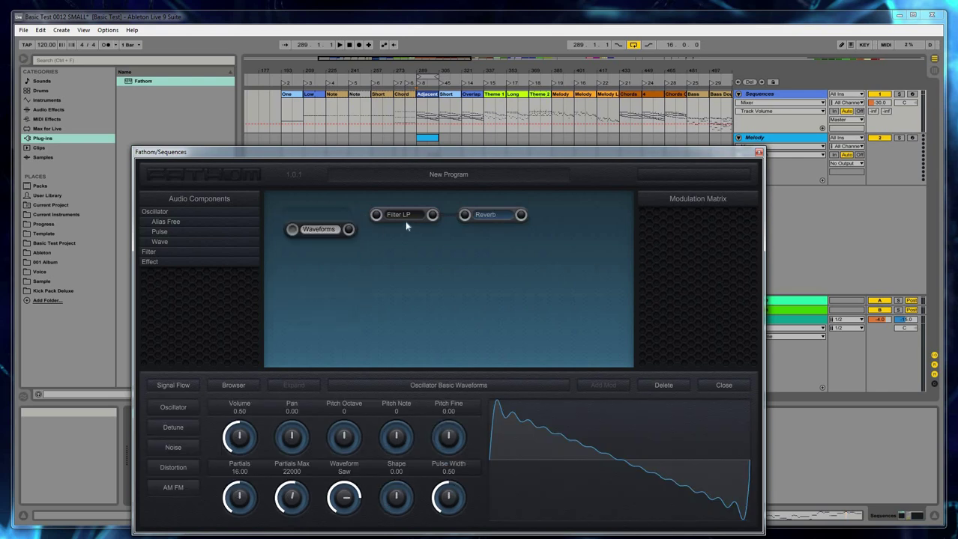
{"action": "left_click_drag", "start_coordinate": [405, 221], "coordinate": [404, 280]}
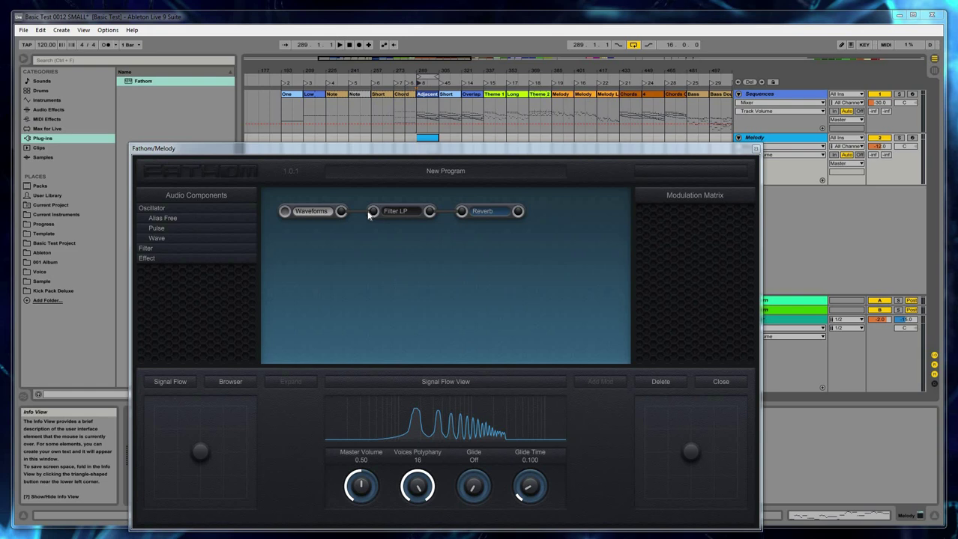
Step: Play the arrangement with Fathom on the Melody track and inspect the Waveforms oscillator's parameters
{"action": "left_click", "coordinate": [341, 45]}
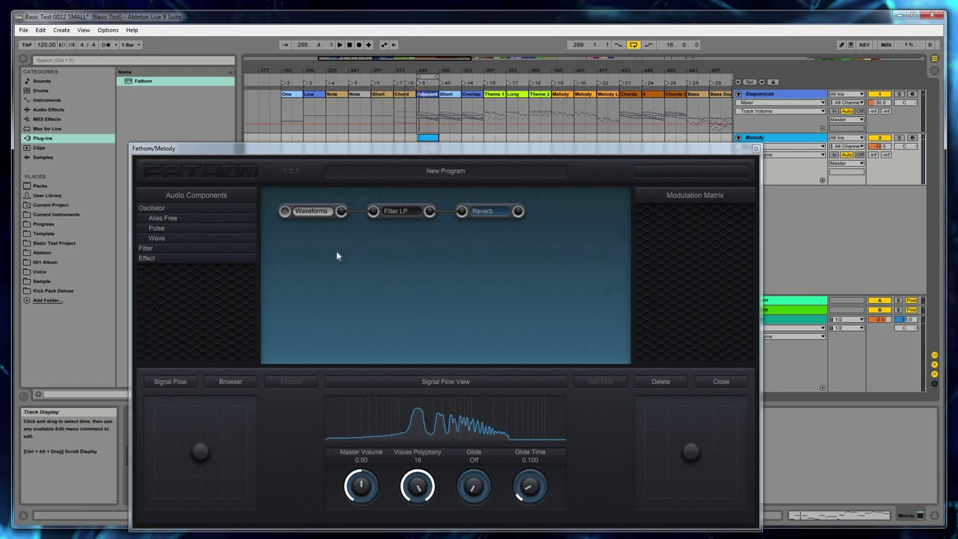
{"action": "left_click", "coordinate": [311, 211]}
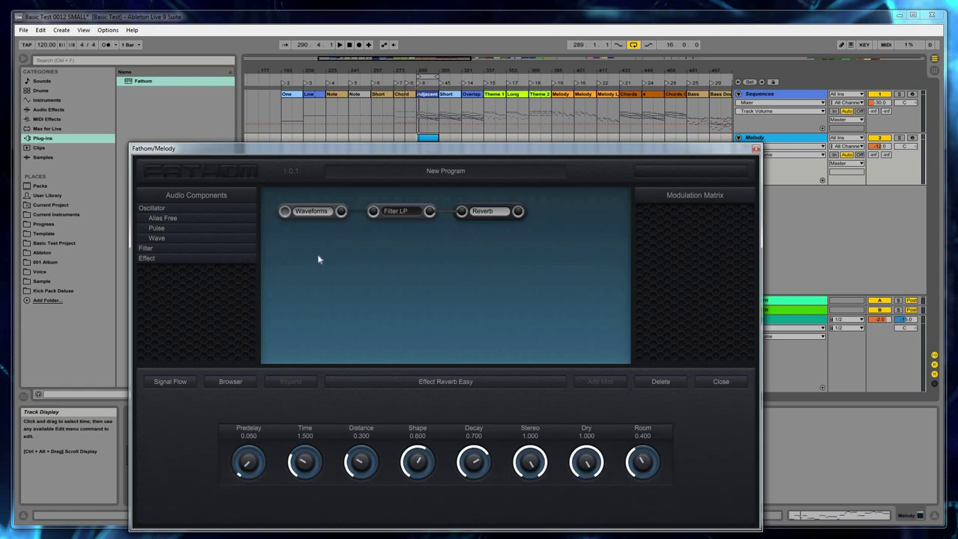
{"action": "left_click", "coordinate": [311, 213]}
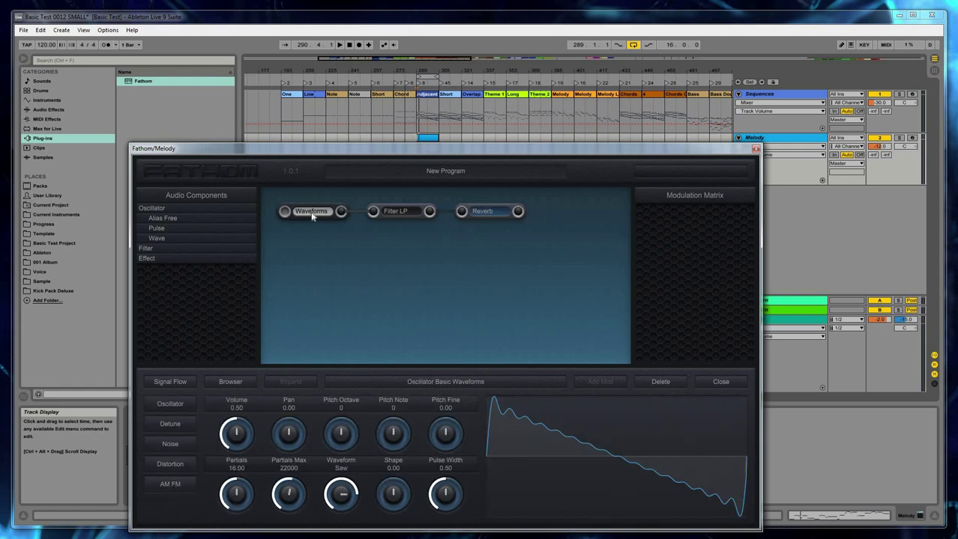
Step: Bypass and re-enable the low-pass filter, and set its cutoff frequency to 2200 and resonance to 2.76
{"action": "left_click", "coordinate": [395, 214]}
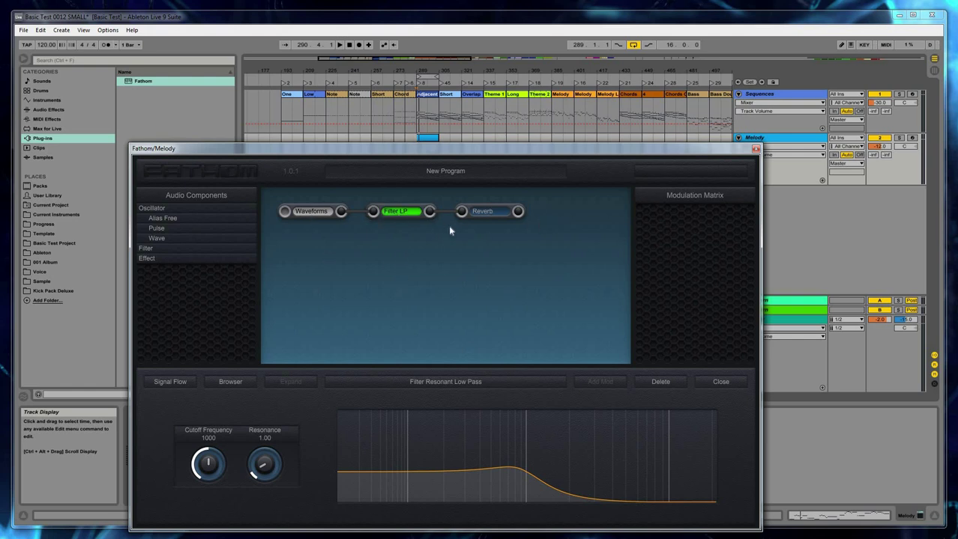
{"action": "left_click", "coordinate": [398, 210]}
{"action": "left_click", "coordinate": [402, 212]}
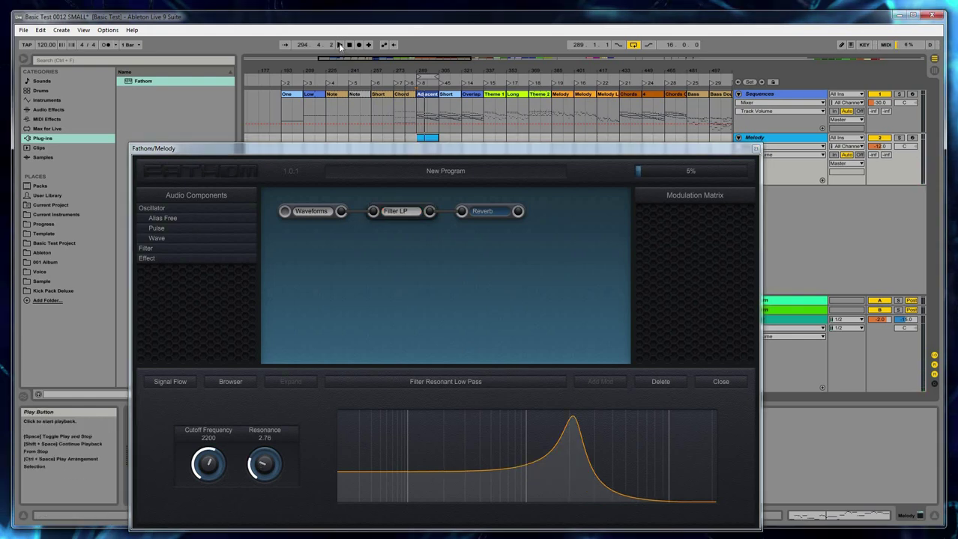
Step: Start playback, bypass the low-pass filter, set the reverb's Room to 0.500 and bypass the reverb as well
{"action": "key", "text": "space"}
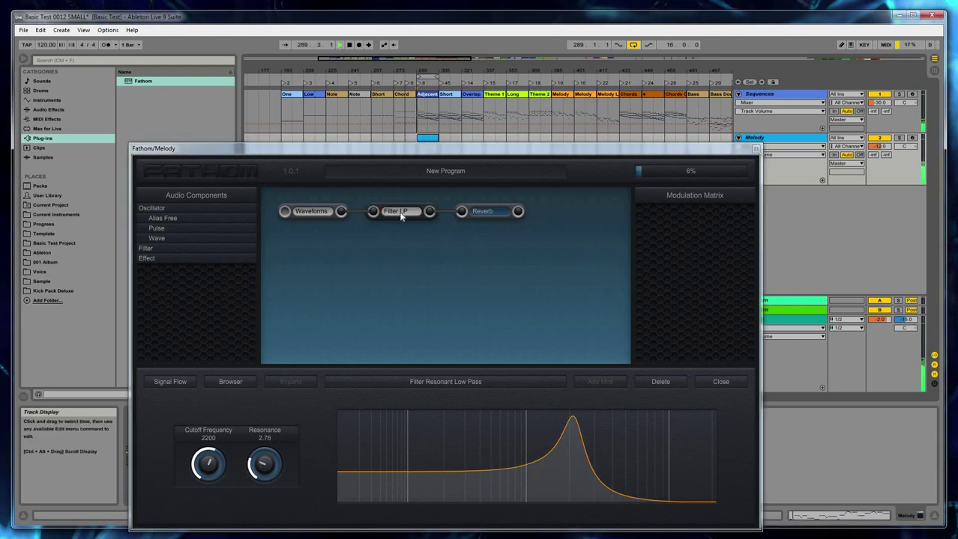
{"action": "left_click", "coordinate": [397, 311]}
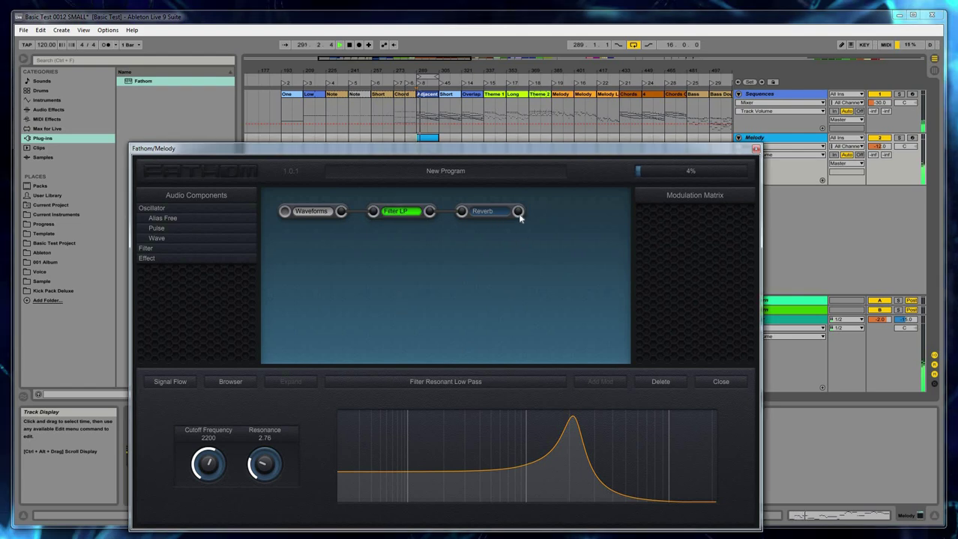
{"action": "left_click", "coordinate": [487, 214]}
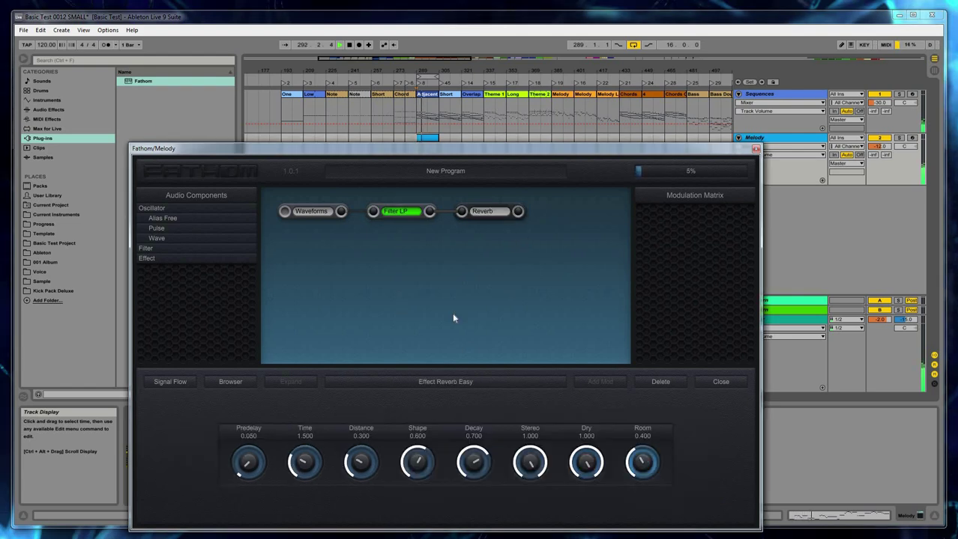
{"action": "left_click", "coordinate": [487, 214]}
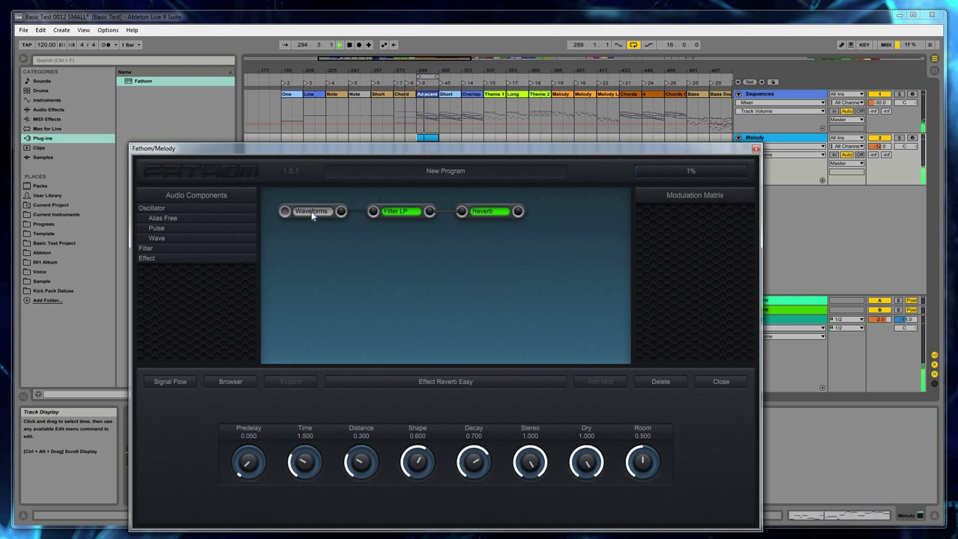
{"action": "left_click", "coordinate": [311, 230]}
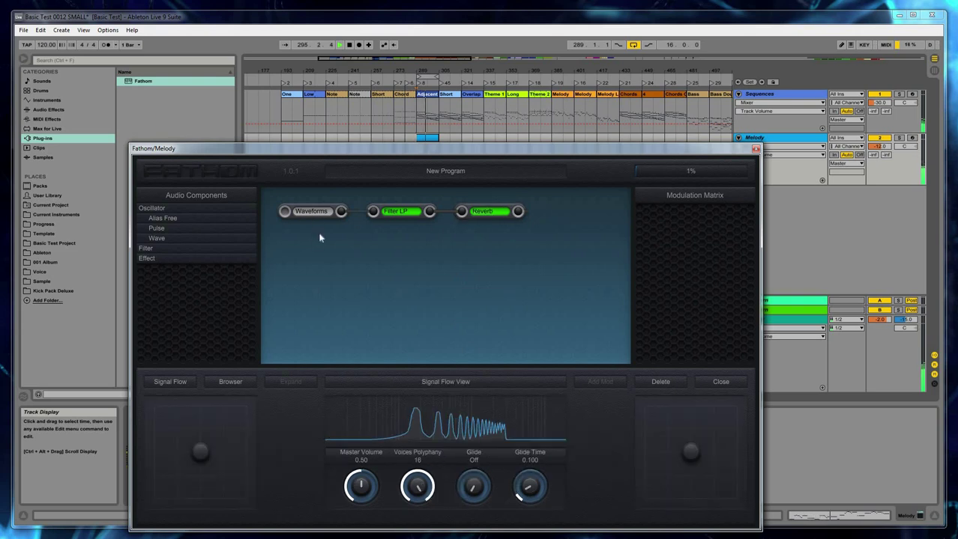
Step: Re-enable the reverb and the low-pass filter during playback, then stop the arrangement
{"action": "left_click", "coordinate": [489, 212]}
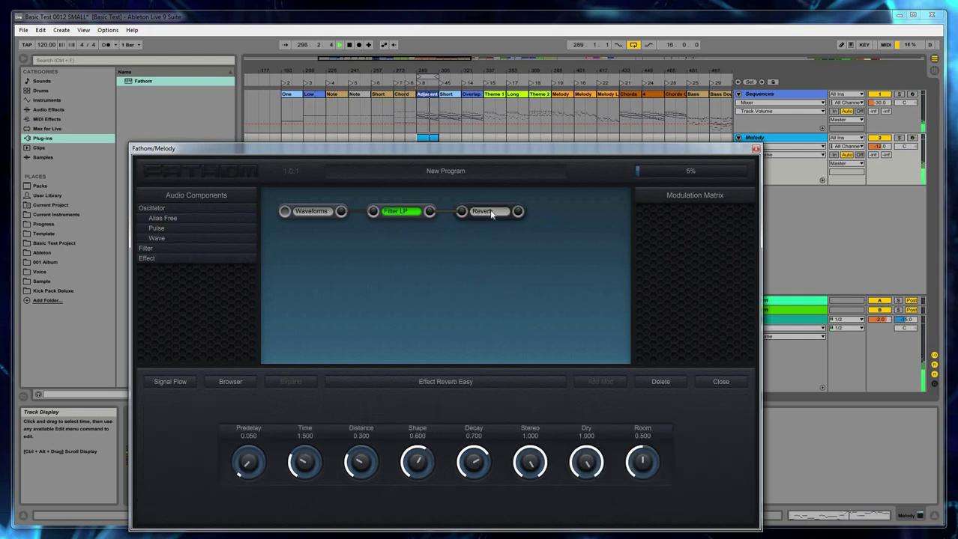
{"action": "left_click", "coordinate": [404, 213]}
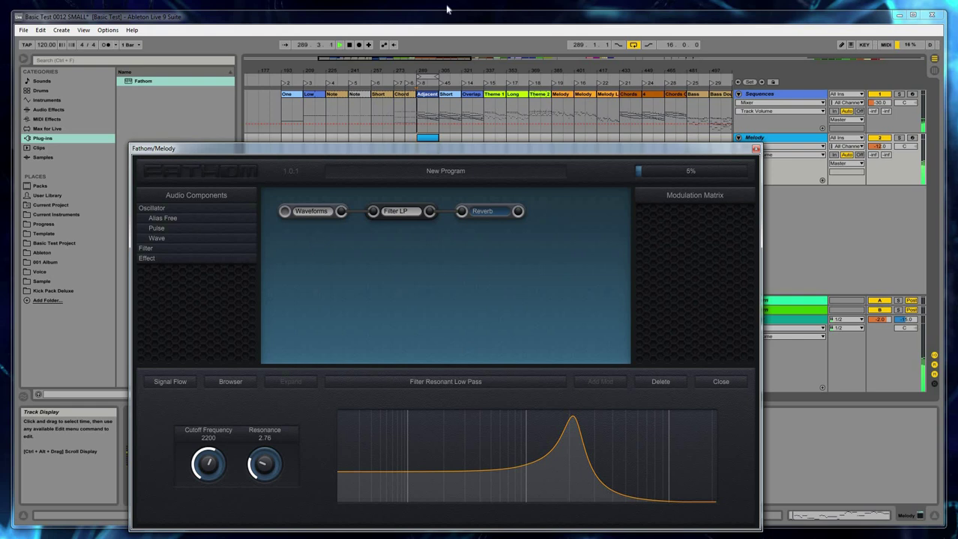
{"action": "left_click", "coordinate": [349, 45]}
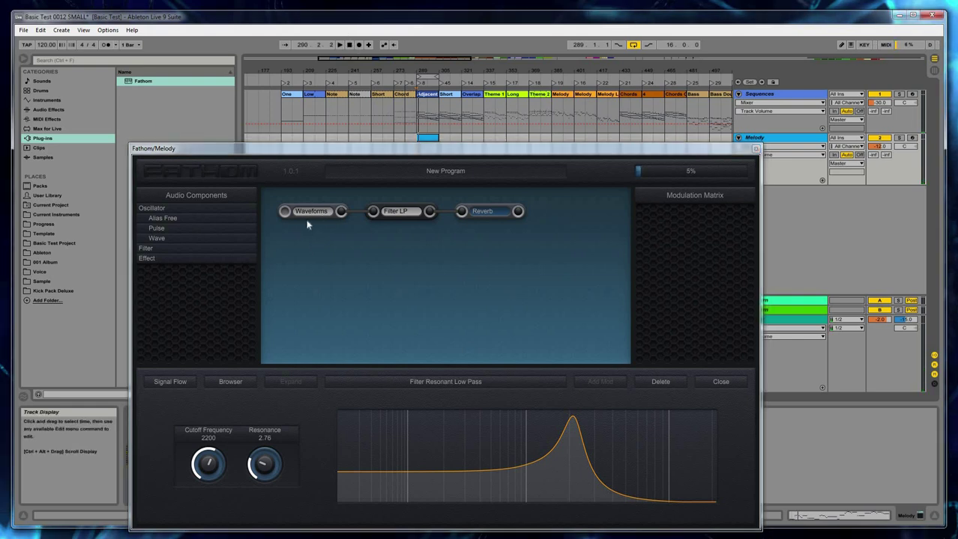
{"action": "left_click", "coordinate": [338, 45]}
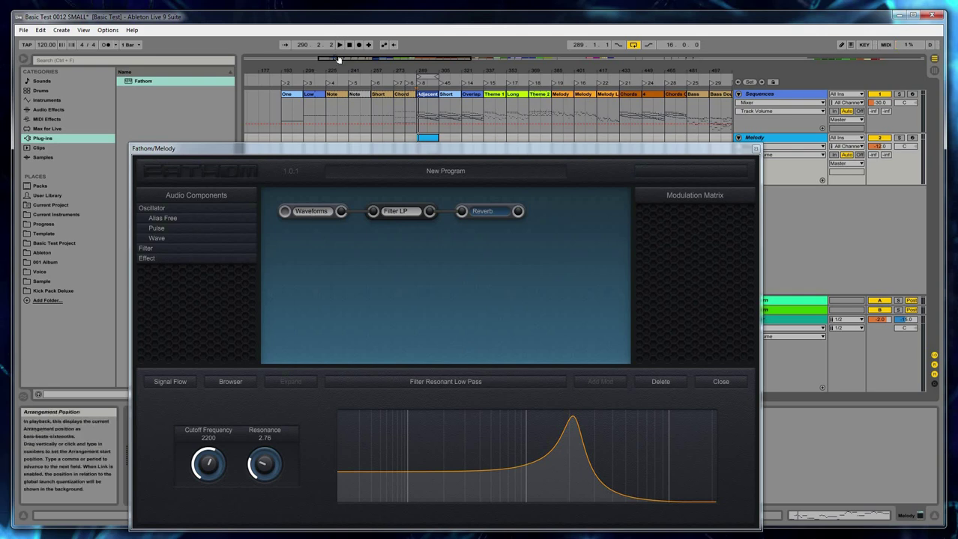
Step: View the Waveforms oscillator, return to the signal flow view and add a modulation for the Master Volume
{"action": "left_click", "coordinate": [318, 212]}
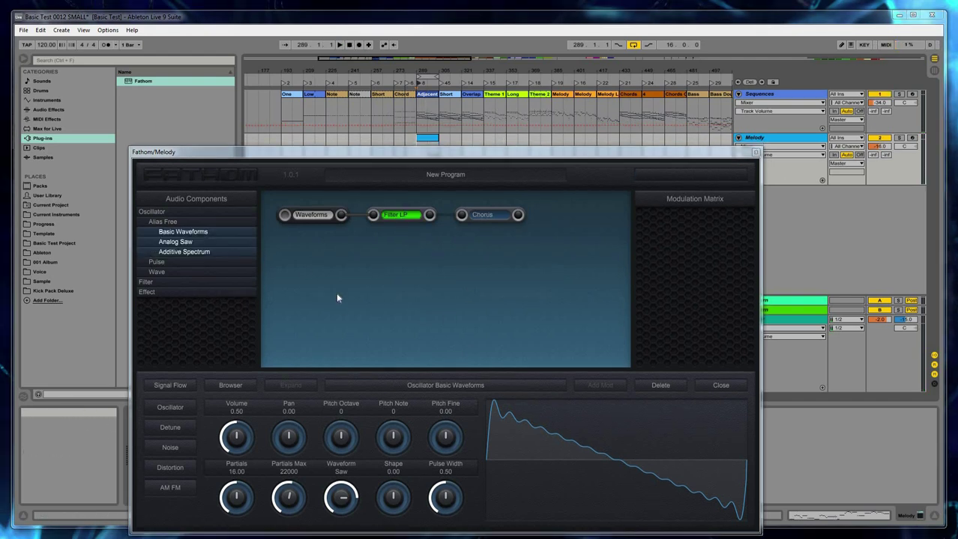
{"action": "left_click", "coordinate": [174, 388]}
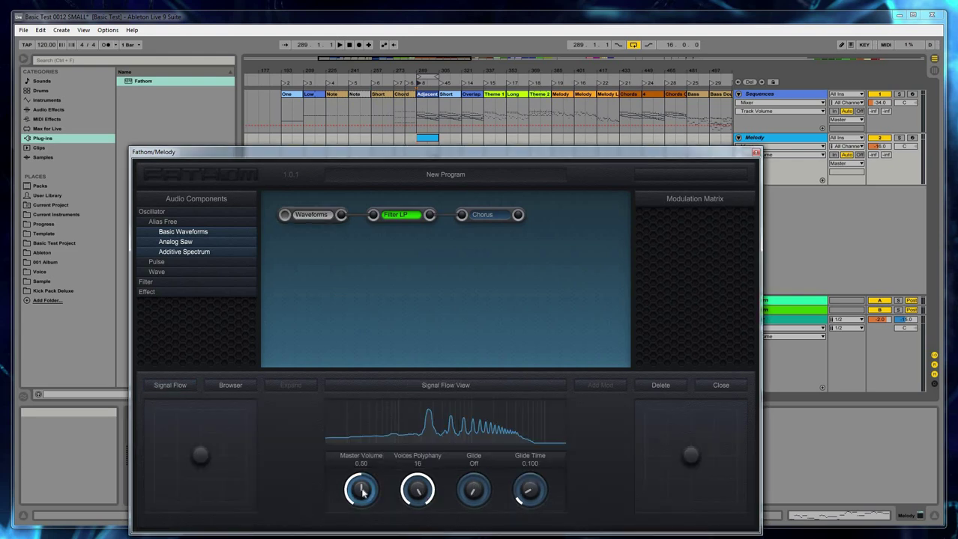
{"action": "left_click", "coordinate": [361, 491]}
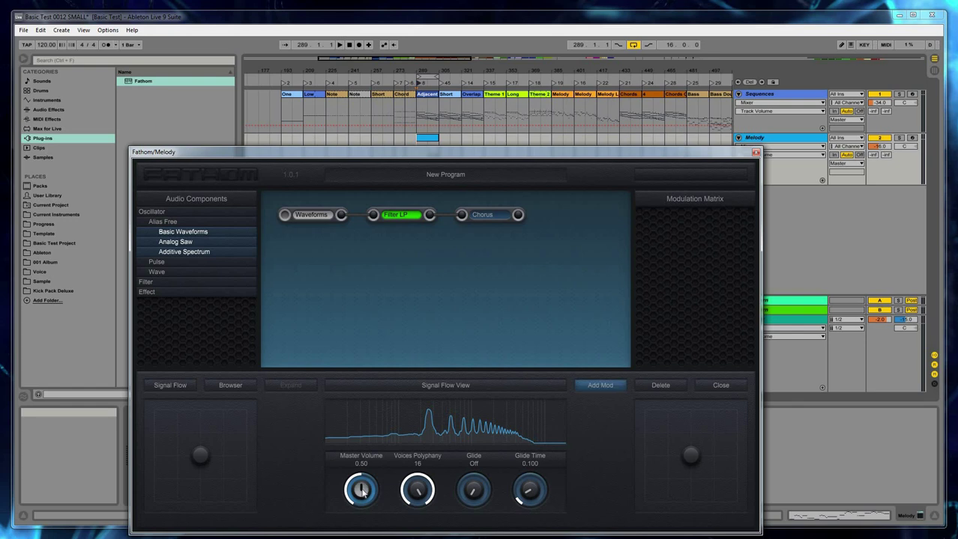
{"action": "left_click", "coordinate": [599, 386]}
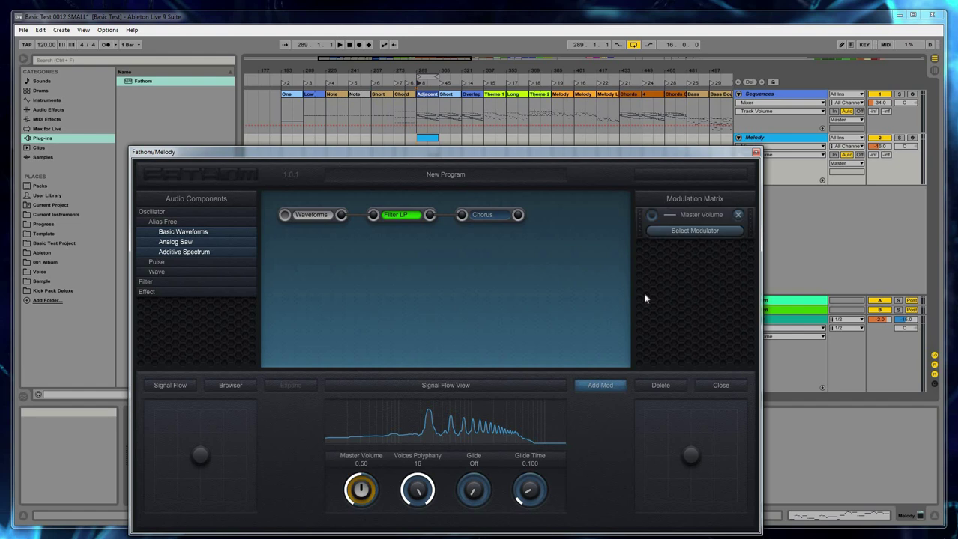
Step: Assign a new ADSR modulator to the Master Volume modulation and replace it with another new ADSR
{"action": "left_click", "coordinate": [678, 235]}
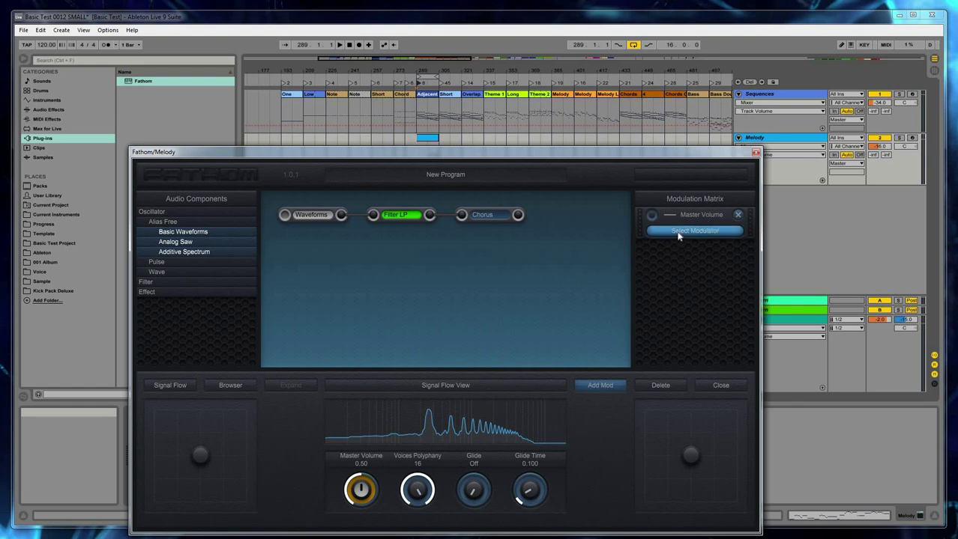
{"action": "left_click", "coordinate": [678, 234]}
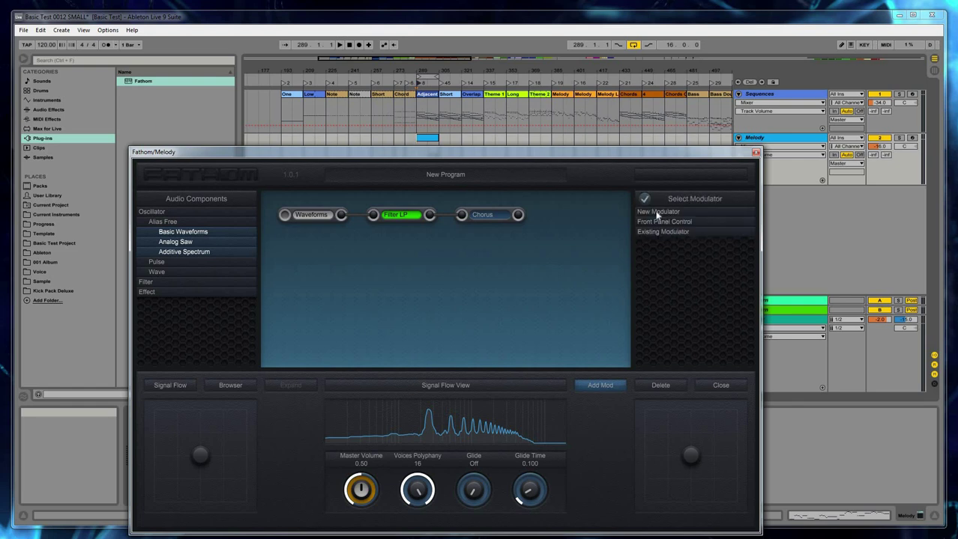
{"action": "left_click", "coordinate": [657, 213]}
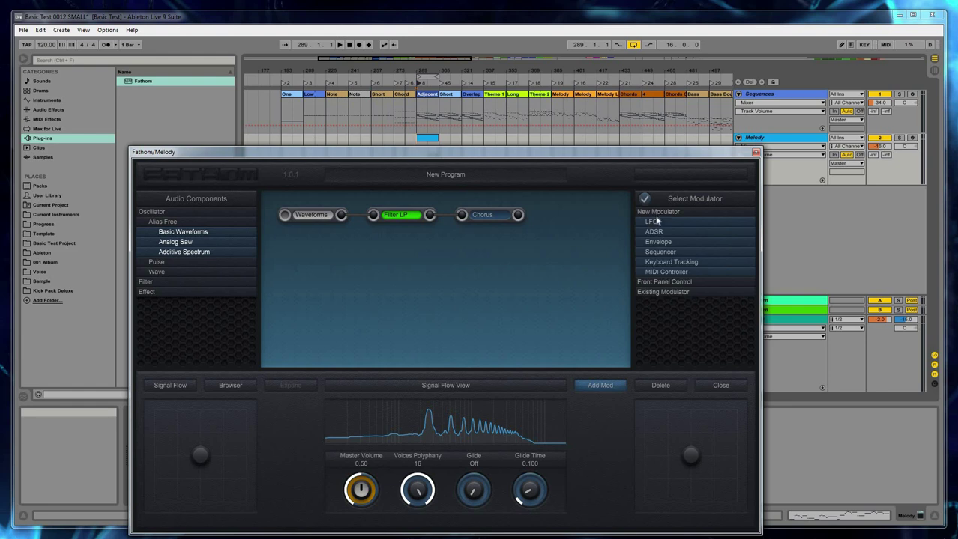
{"action": "left_click", "coordinate": [654, 233]}
{"action": "left_click", "coordinate": [644, 200]}
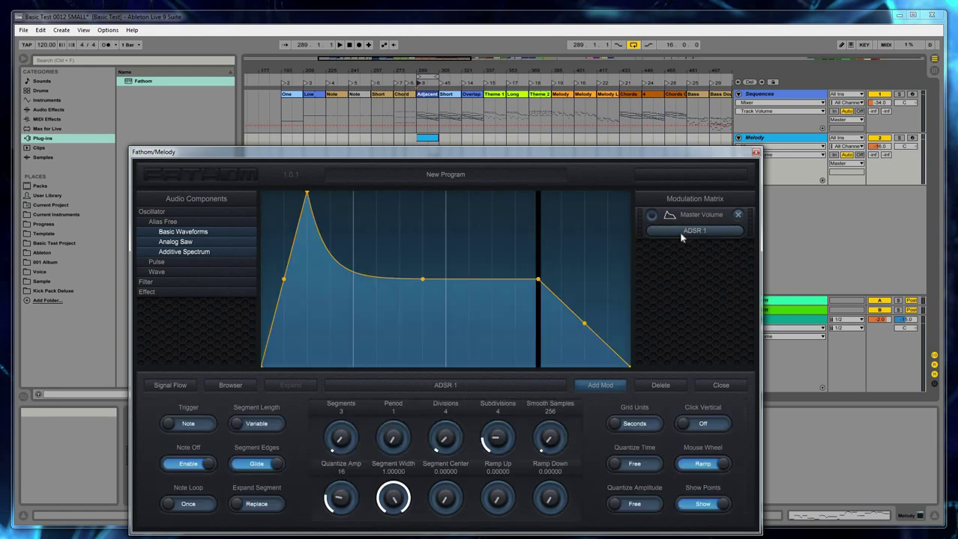
{"action": "left_click", "coordinate": [679, 232]}
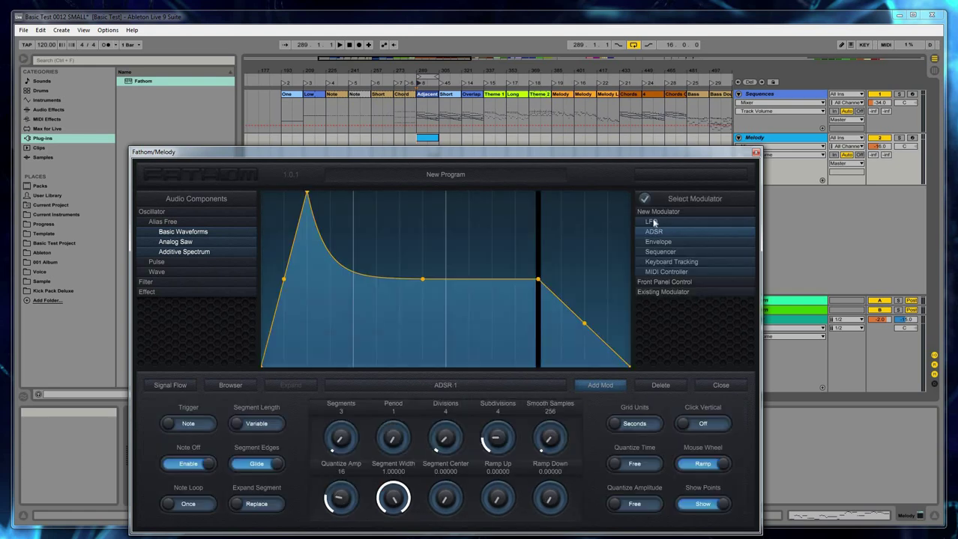
{"action": "double_click", "coordinate": [655, 232]}
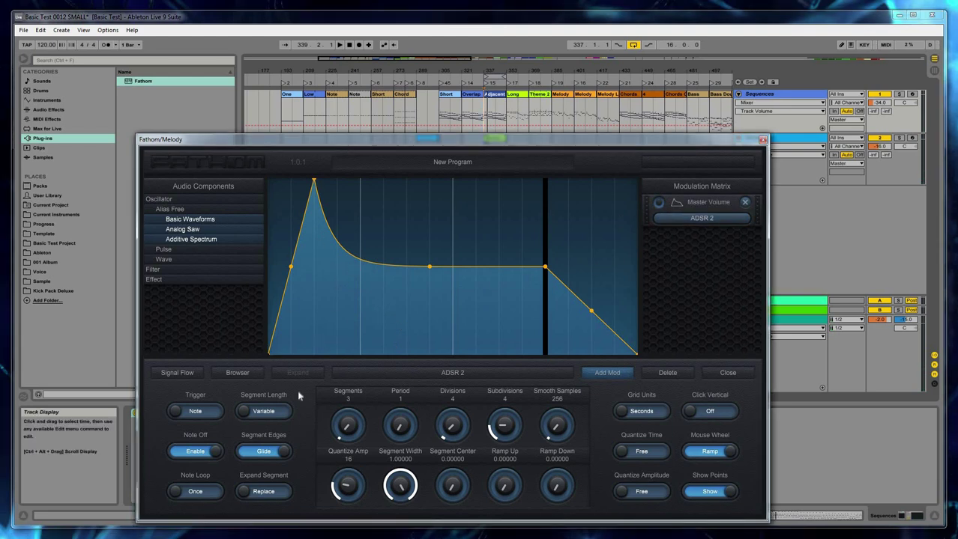
Step: Reduce the ADSR envelope to 2 segments and set both time and amplitude quantizing to Snap
{"action": "scroll", "coordinate": [348, 427], "scroll_direction": "down", "scroll_amount": 1}
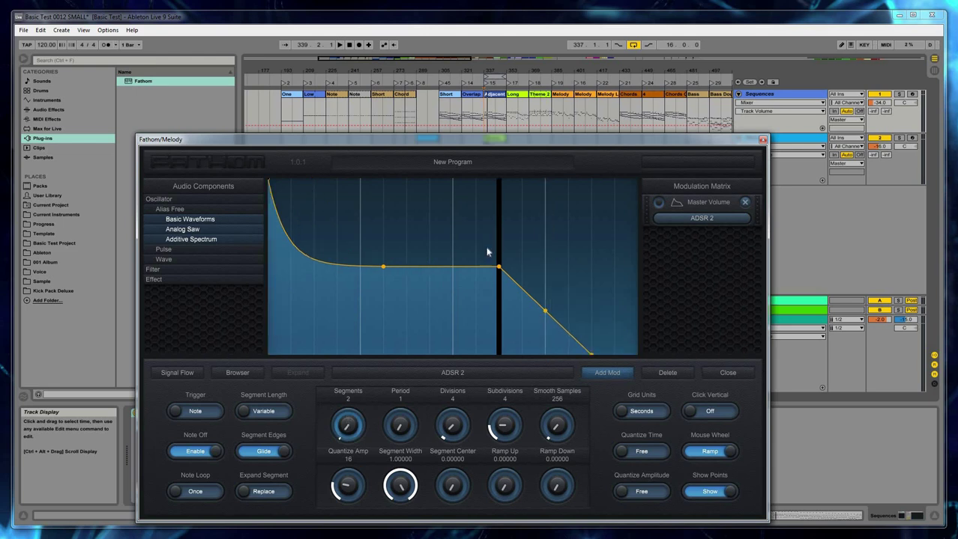
{"action": "left_click", "coordinate": [641, 452]}
{"action": "left_click", "coordinate": [643, 491]}
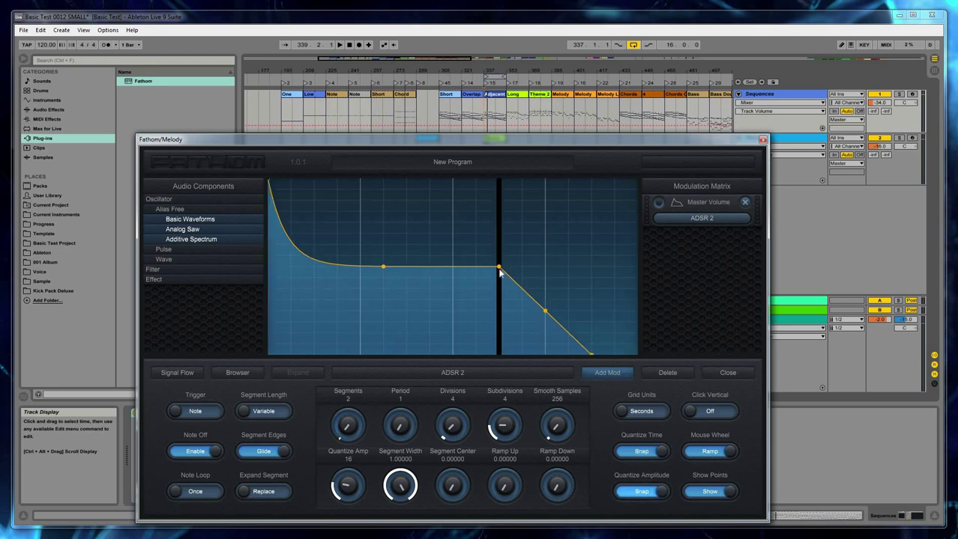
Step: Stretch the envelope's release across the second half of the grid, raise the sustain level, bow the release downward and stop playback
{"action": "left_click", "coordinate": [454, 269]}
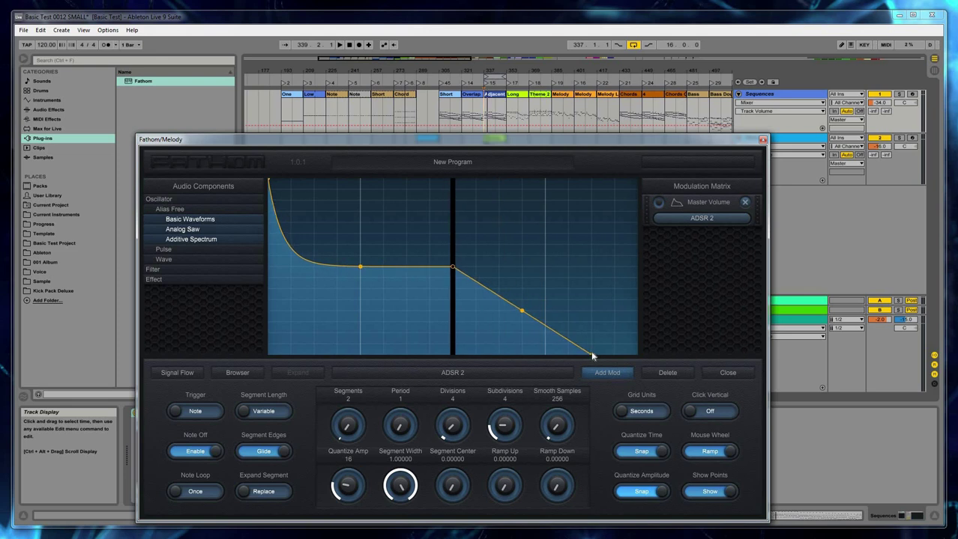
{"action": "left_click_drag", "start_coordinate": [631, 362], "coordinate": [637, 358]}
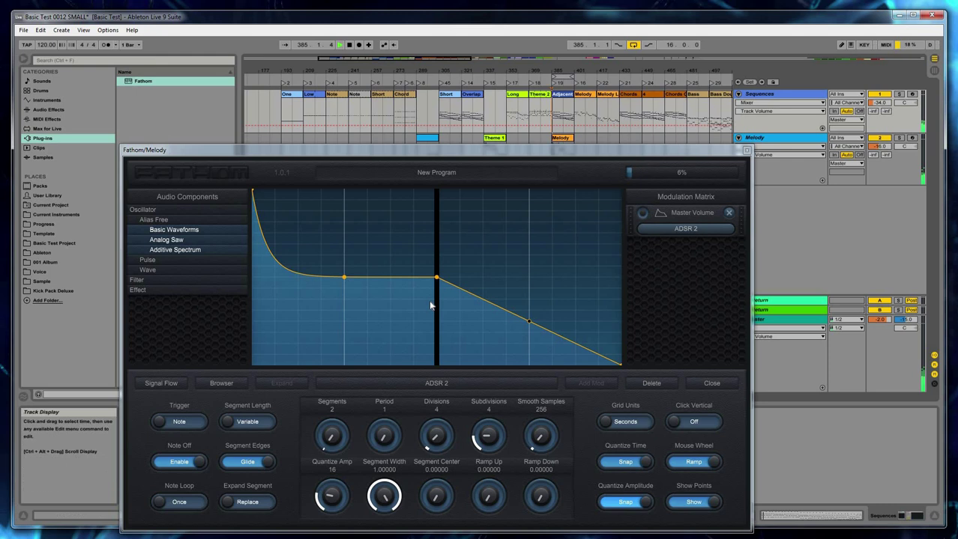
{"action": "scroll", "coordinate": [430, 302], "scroll_direction": "up", "scroll_amount": 3}
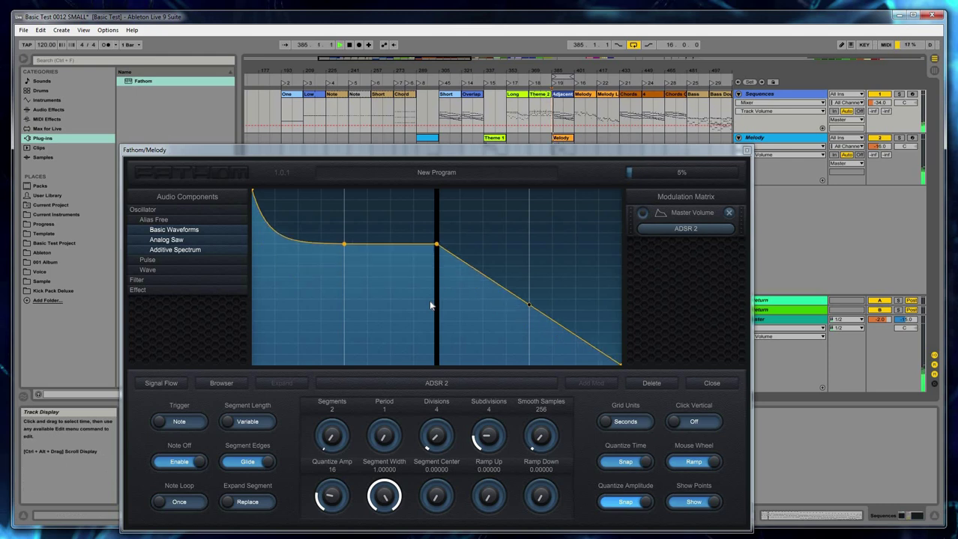
{"action": "scroll", "coordinate": [435, 303], "scroll_direction": "up", "scroll_amount": 1}
{"action": "scroll", "coordinate": [525, 328], "scroll_direction": "down", "scroll_amount": 4}
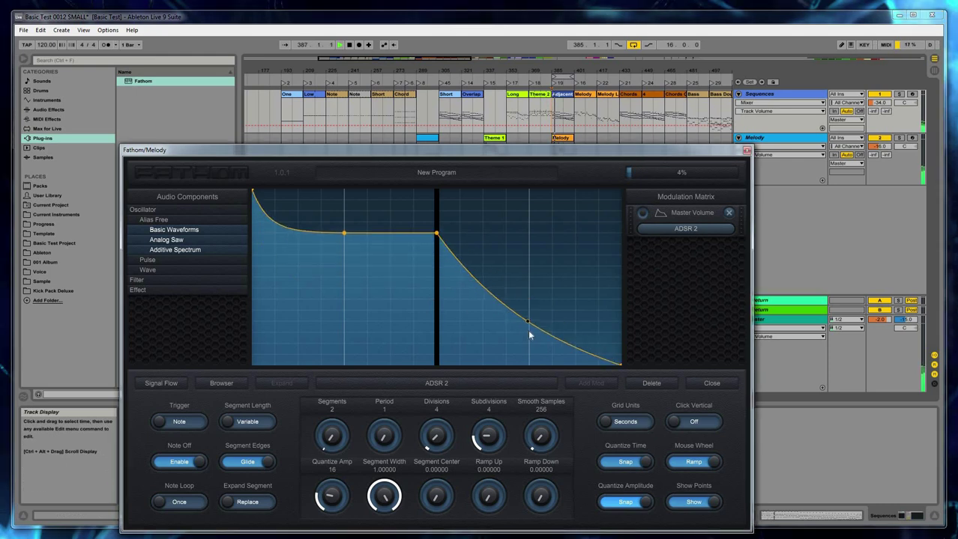
{"action": "scroll", "coordinate": [529, 329], "scroll_direction": "down", "scroll_amount": 2}
{"action": "left_click", "coordinate": [667, 228]}
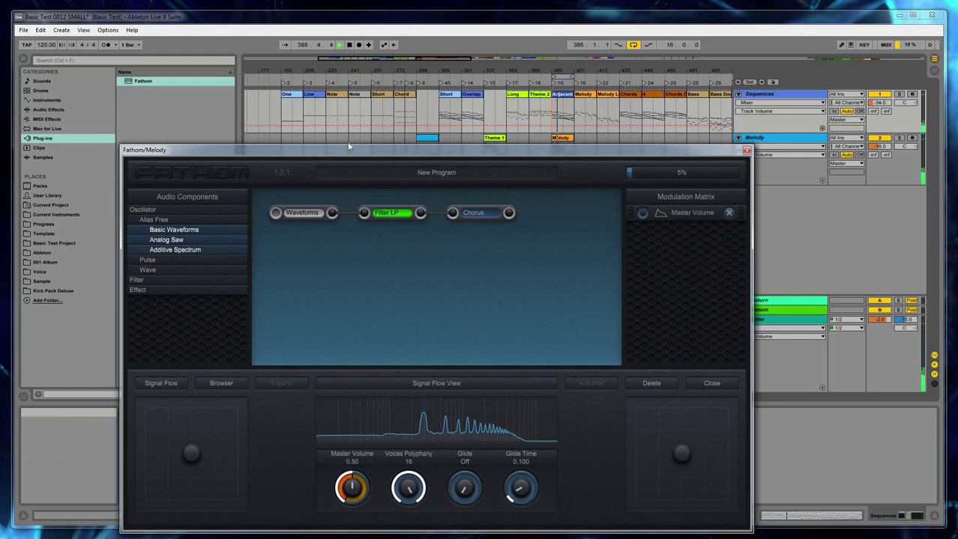
{"action": "key", "text": "space"}
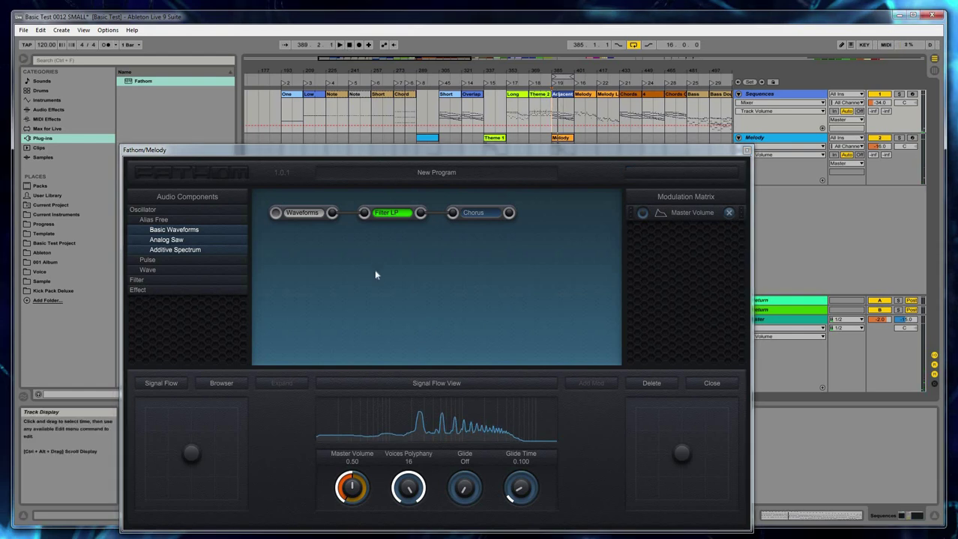
Step: Enable the low-pass filter with cutoff frequency 475 and resonance 3.00, and modulate the cutoff with a new LFO
{"action": "left_click", "coordinate": [401, 215]}
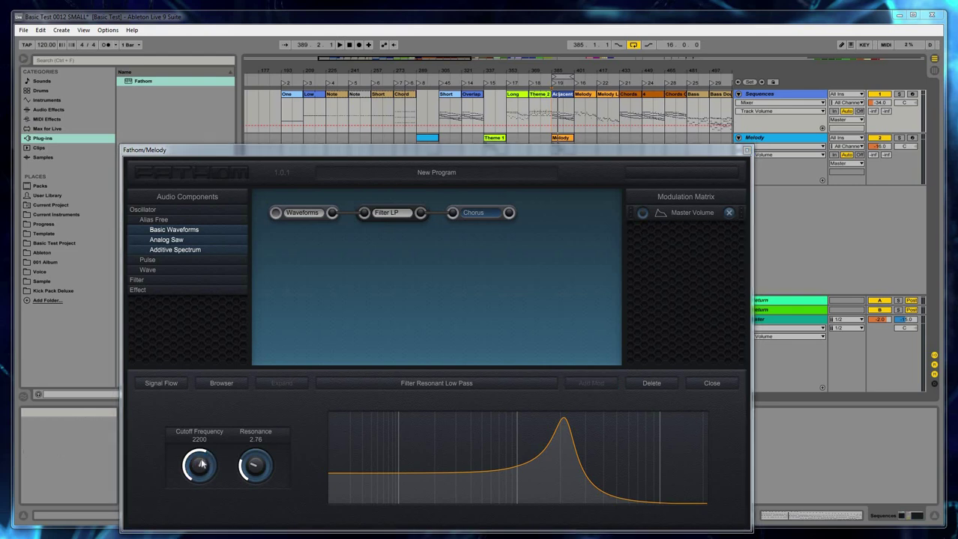
{"action": "mouse_move", "coordinate": [199, 465]}
{"action": "left_mouse_down"}
{"action": "mouse_move", "coordinate": [201, 486]}
{"action": "mouse_move", "coordinate": [225, 479]}
{"action": "mouse_move", "coordinate": [200, 477]}
{"action": "left_mouse_up"}
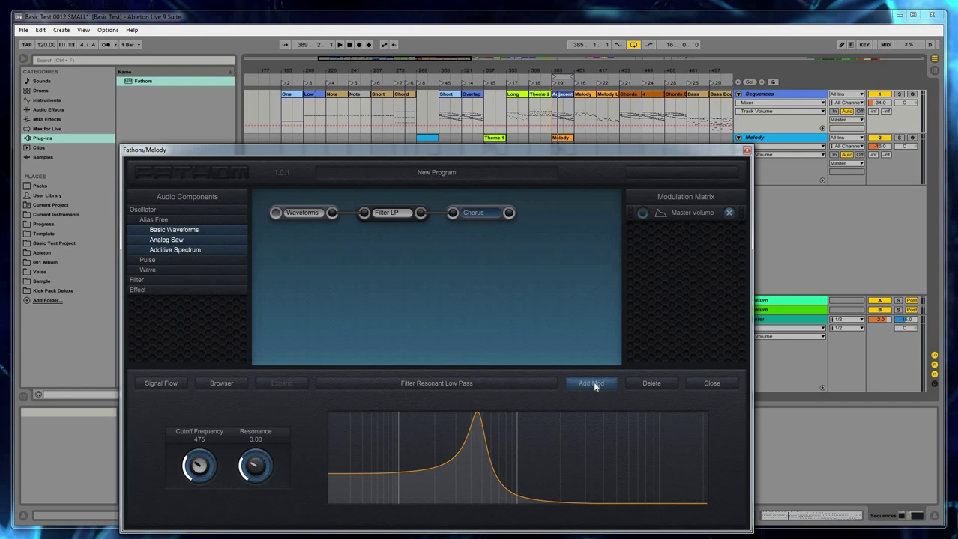
{"action": "left_click", "coordinate": [592, 383]}
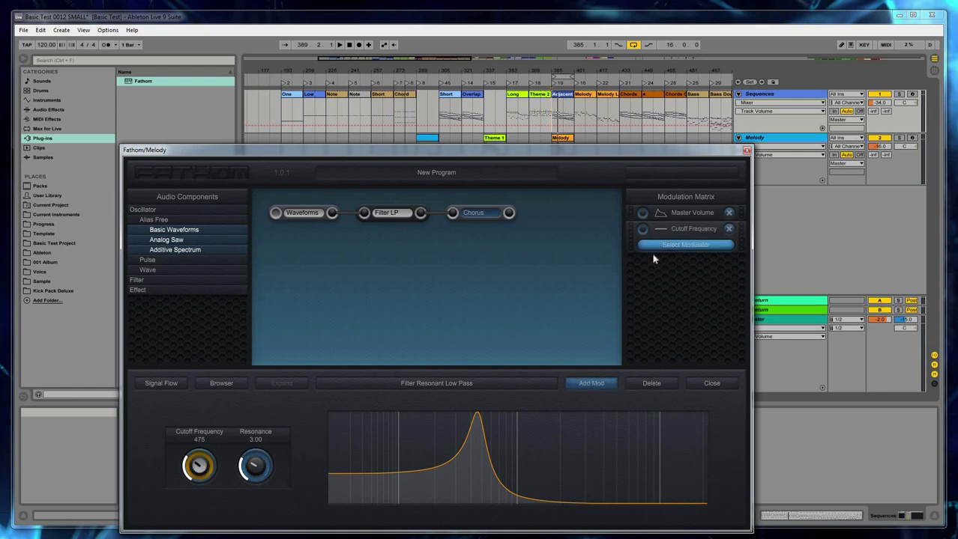
{"action": "left_click", "coordinate": [650, 249]}
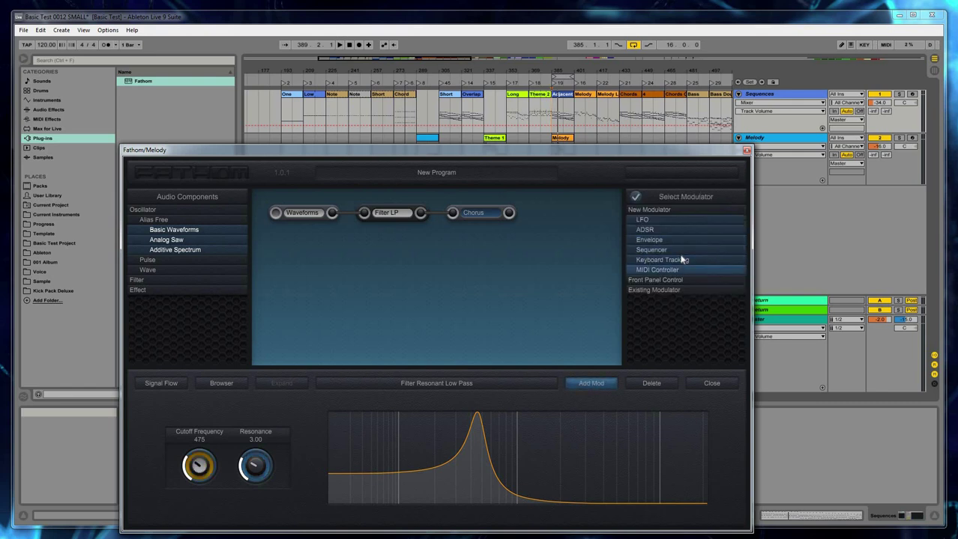
{"action": "left_click", "coordinate": [649, 219]}
{"action": "left_click", "coordinate": [635, 200]}
Step: Start playback and set the Cutoff Frequency modulation to Add mode
{"action": "key", "text": "space"}
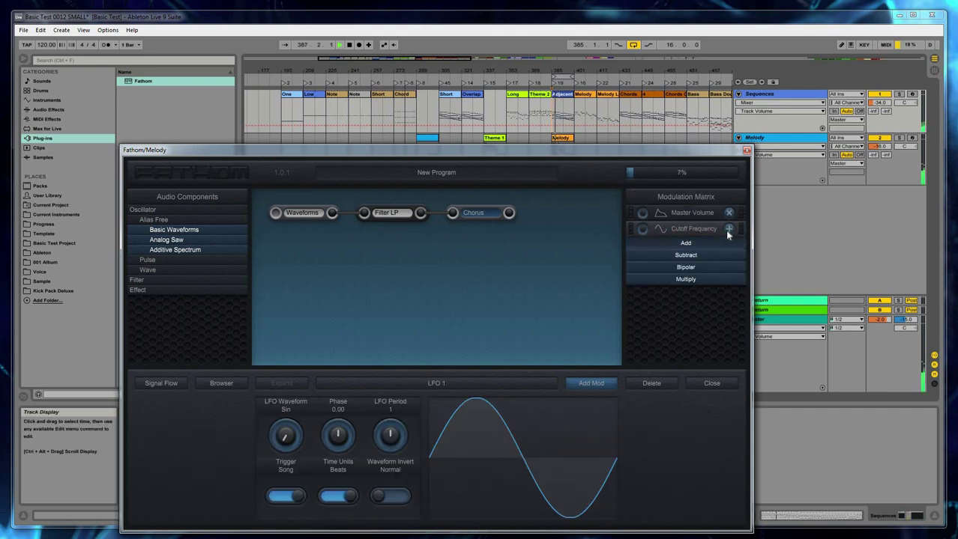
{"action": "left_click", "coordinate": [664, 247]}
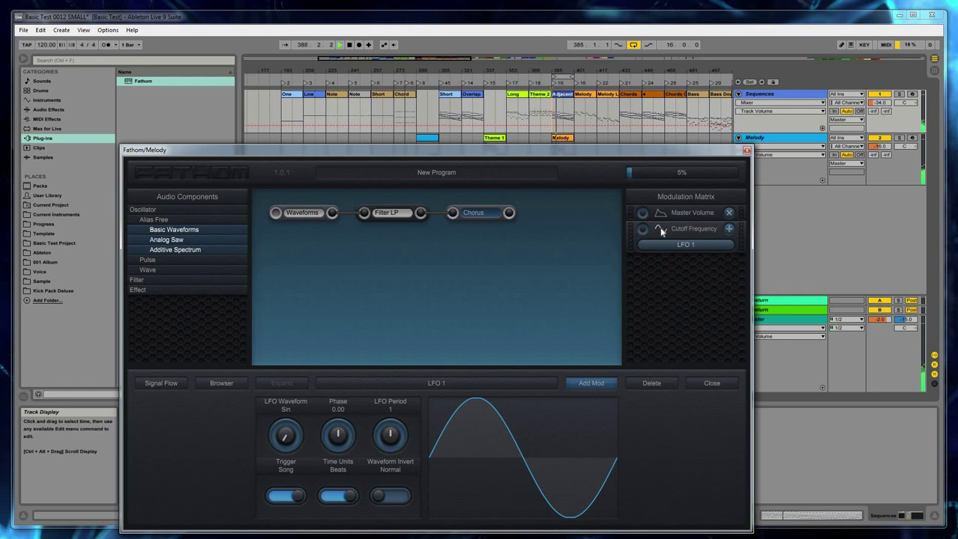
{"action": "left_click", "coordinate": [693, 231]}
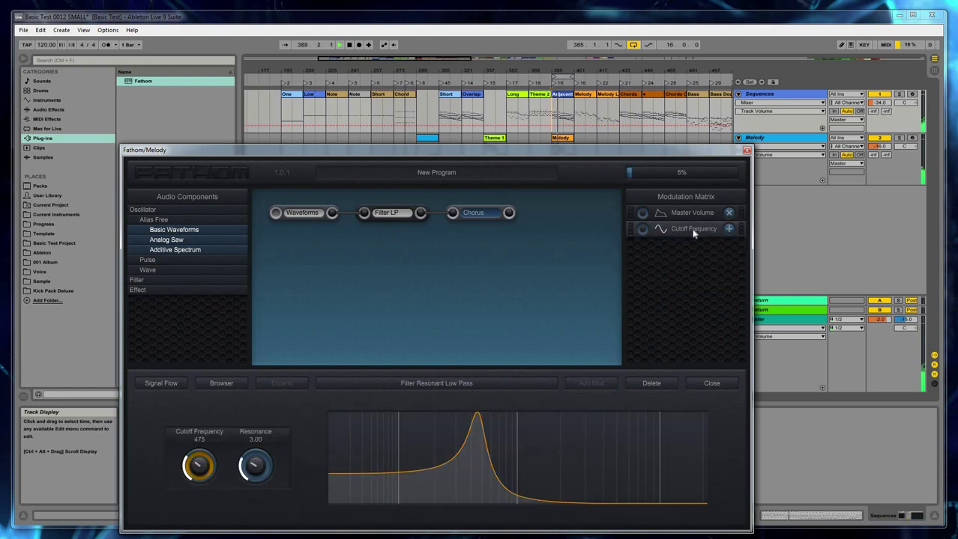
Step: Set the cutoff modulation depth to 0.159, LFO 1's phase to -0.25 and period to 8, and the filter's cutoff to 500 and resonance to 4.00
{"action": "left_click_drag", "start_coordinate": [643, 229], "coordinate": [644, 227]}
{"action": "left_click", "coordinate": [661, 228]}
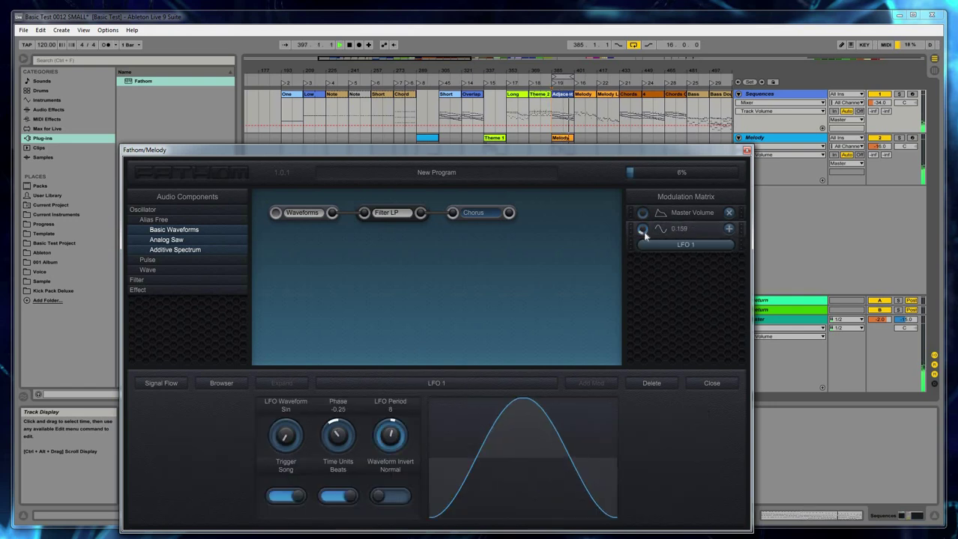
{"action": "left_click", "coordinate": [643, 230]}
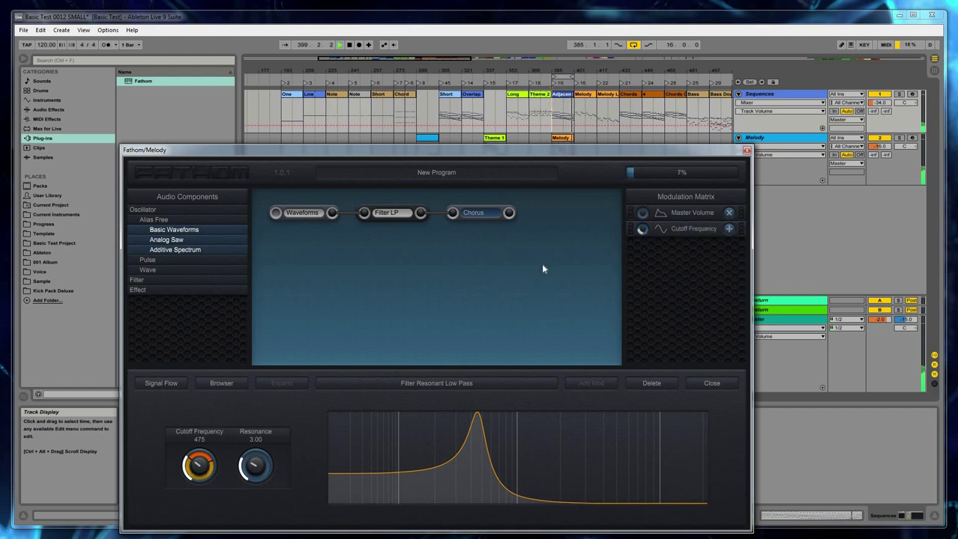
{"action": "scroll", "coordinate": [641, 232], "scroll_direction": "up", "scroll_amount": 1}
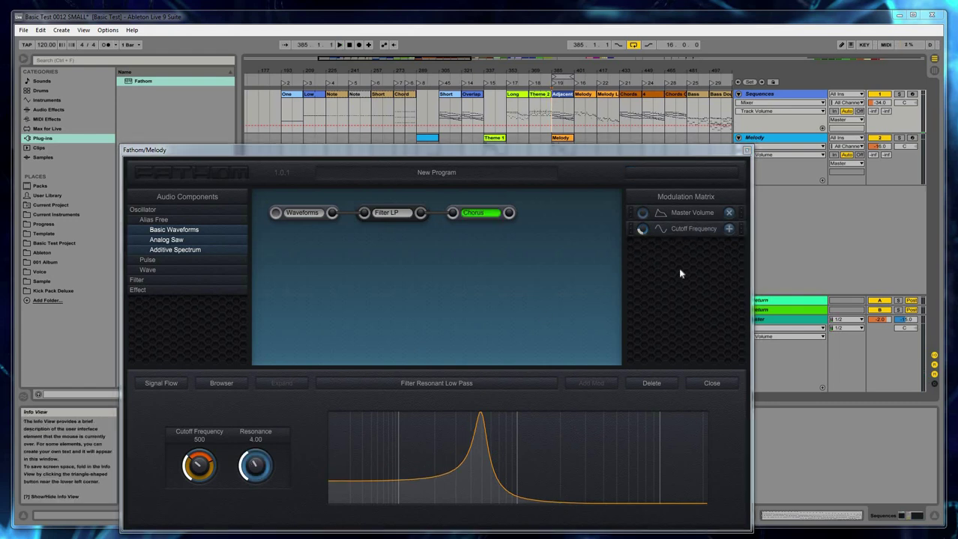
Step: Replace LFO 1 with a new Envelope as the Cutoff Frequency modulator
{"action": "left_click", "coordinate": [660, 230]}
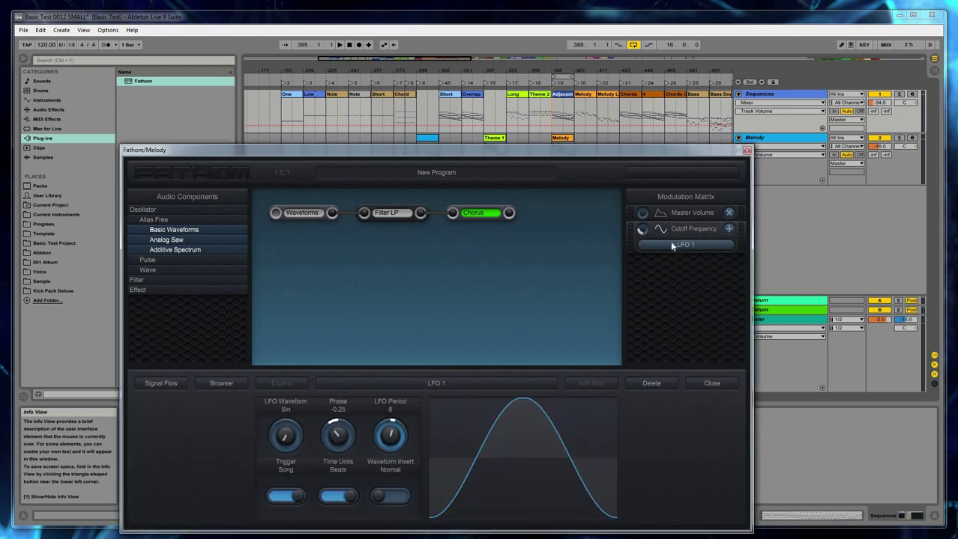
{"action": "left_click", "coordinate": [671, 245]}
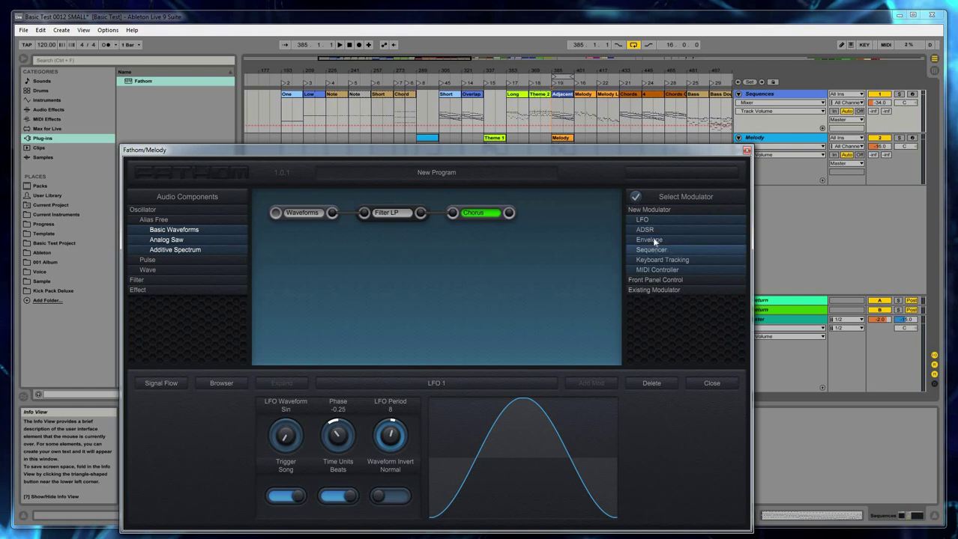
{"action": "left_click", "coordinate": [649, 240]}
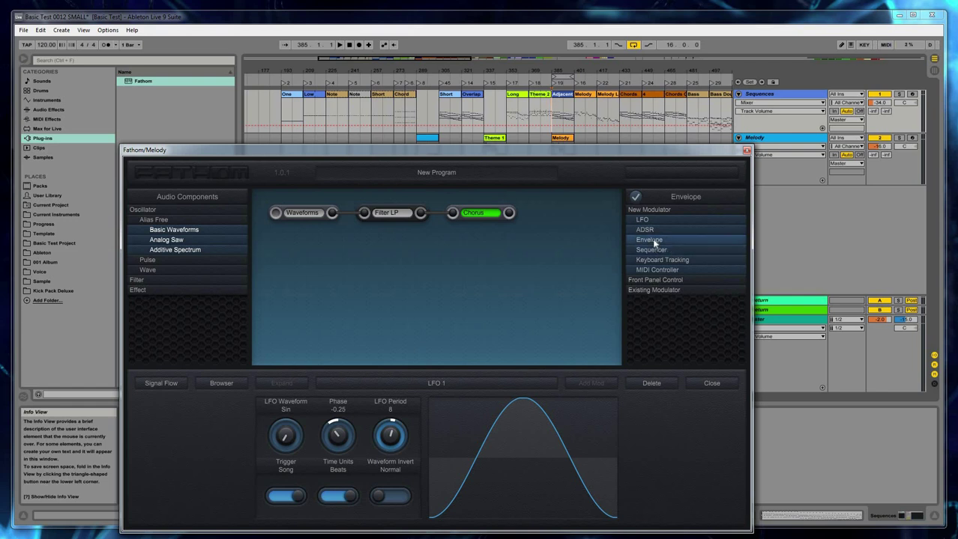
{"action": "left_click", "coordinate": [663, 293]}
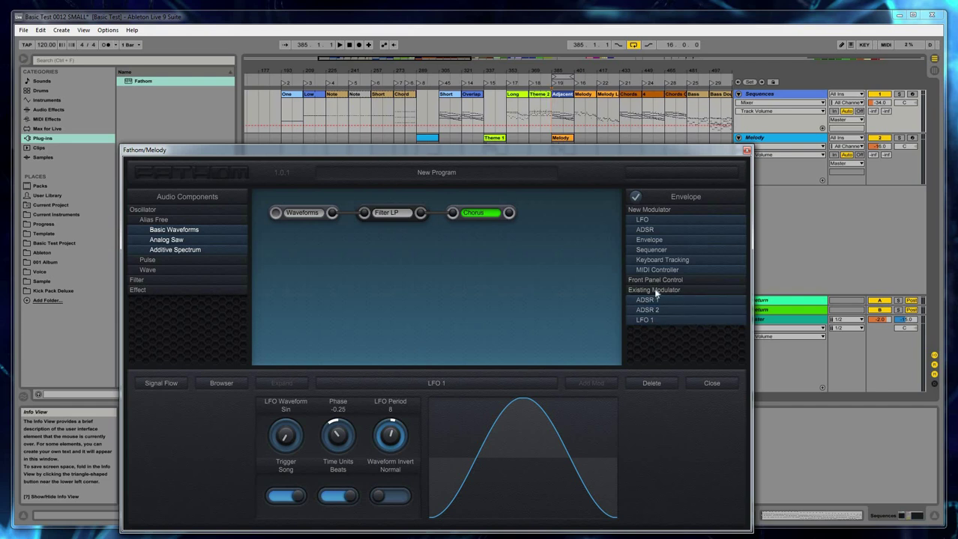
{"action": "left_click", "coordinate": [655, 291]}
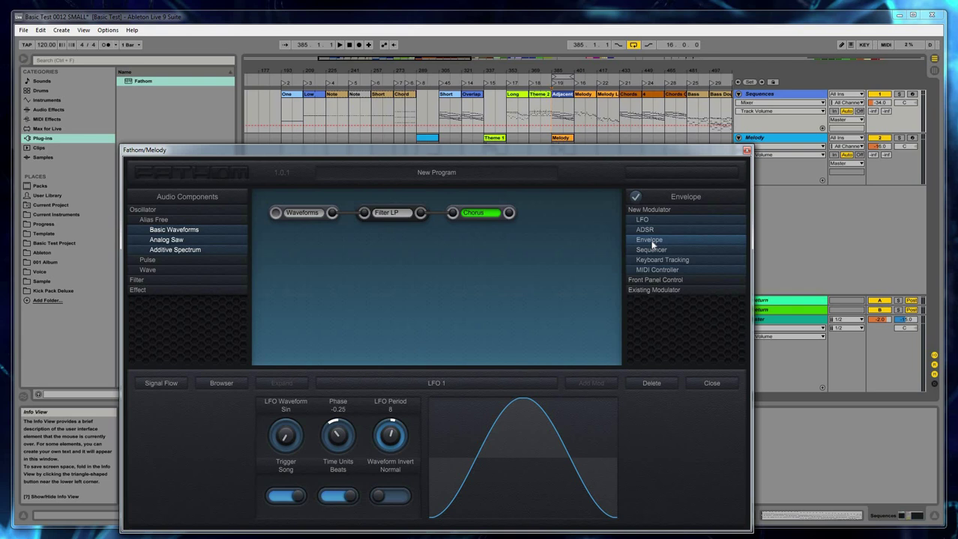
{"action": "left_click", "coordinate": [636, 196]}
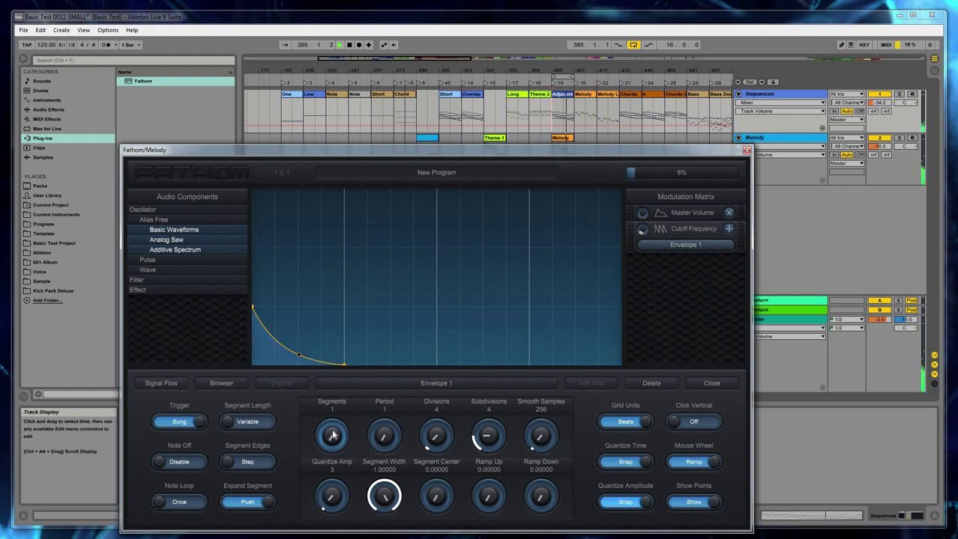
Step: Give the envelope 3 segments peaking at one-third, two-thirds and full height, set Smooth Samples to 1024 and stop playback
{"action": "scroll", "coordinate": [332, 435], "scroll_direction": "up", "scroll_amount": 2}
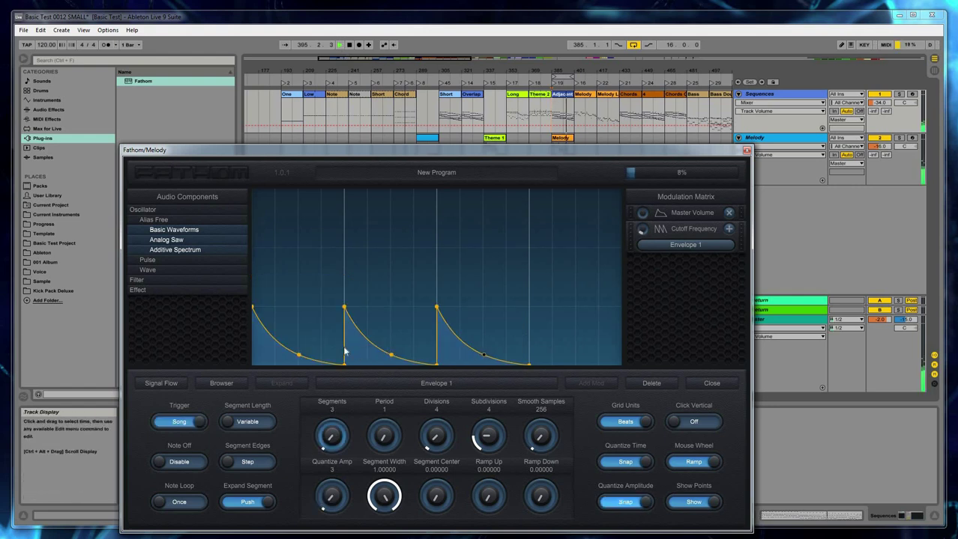
{"action": "scroll", "coordinate": [447, 352], "scroll_direction": "up", "scroll_amount": 2}
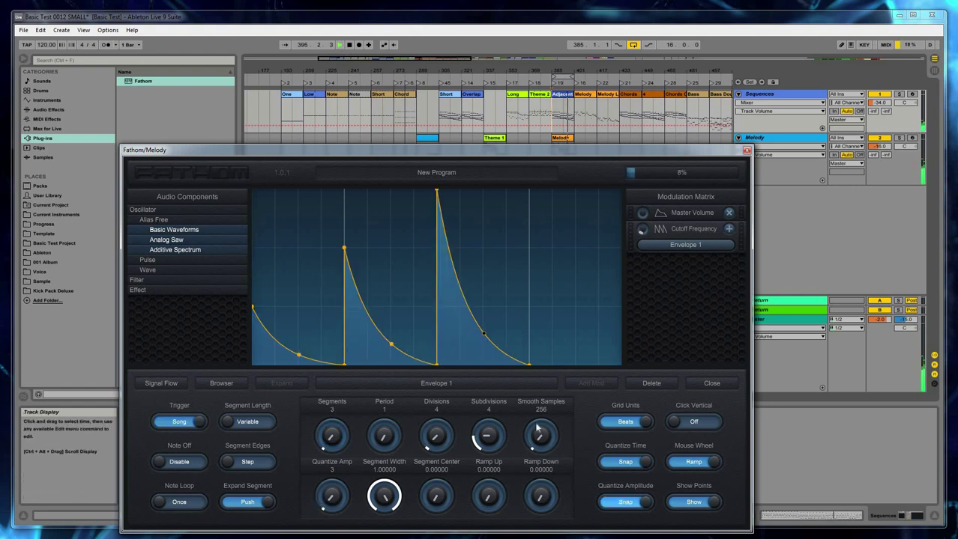
{"action": "scroll", "coordinate": [546, 436], "scroll_direction": "up", "scroll_amount": 3}
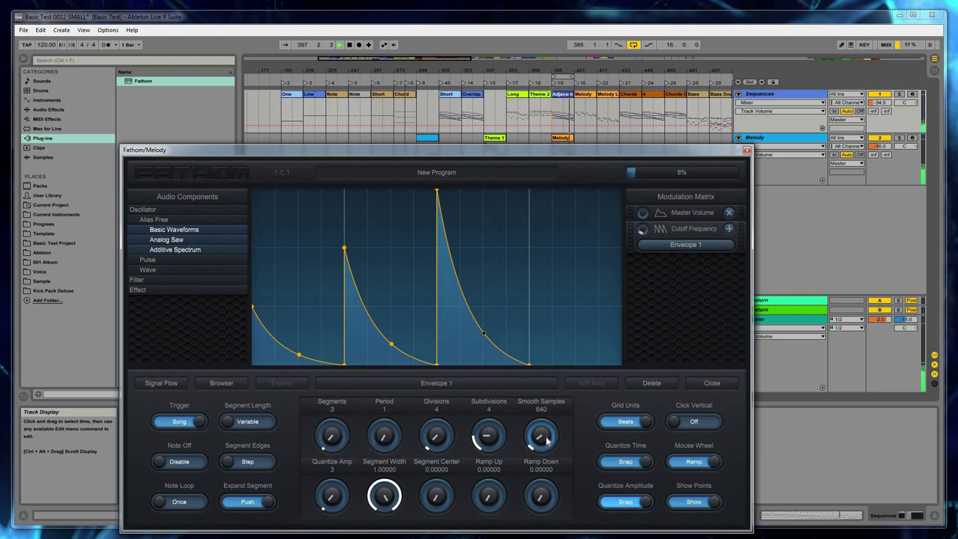
{"action": "scroll", "coordinate": [545, 441], "scroll_direction": "up", "scroll_amount": 2}
{"action": "left_click", "coordinate": [349, 46]}
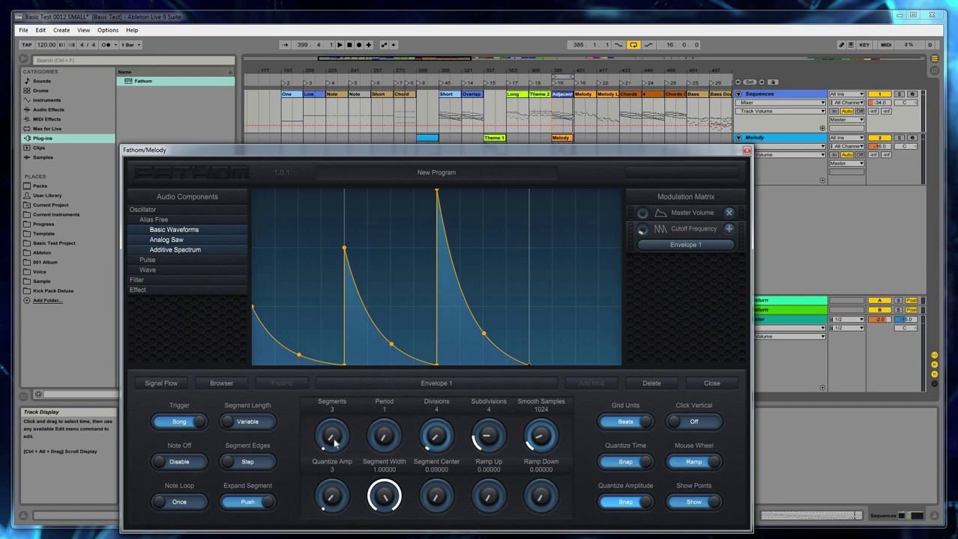
Step: Extend the envelope to 8 segments repeating the three-peak pattern, and increase the cutoff modulation depth during a short playback
{"action": "scroll", "coordinate": [331, 443], "scroll_direction": "up", "scroll_amount": 3}
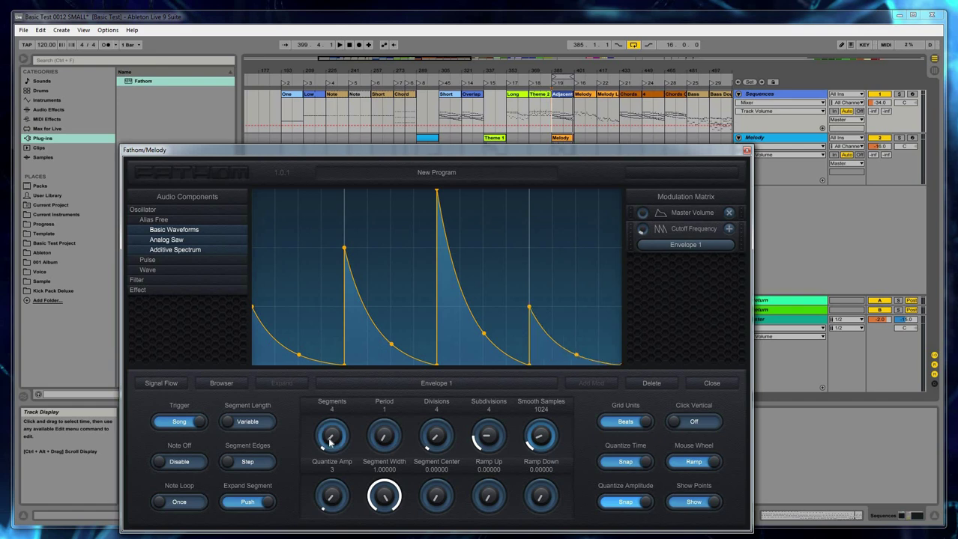
{"action": "scroll", "coordinate": [332, 438], "scroll_direction": "up", "scroll_amount": 2}
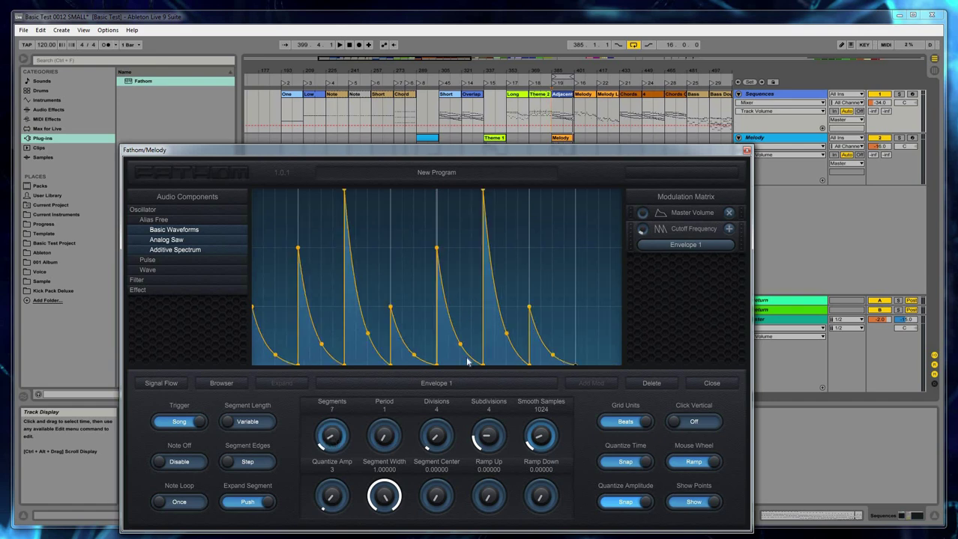
{"action": "left_click", "coordinate": [340, 45]}
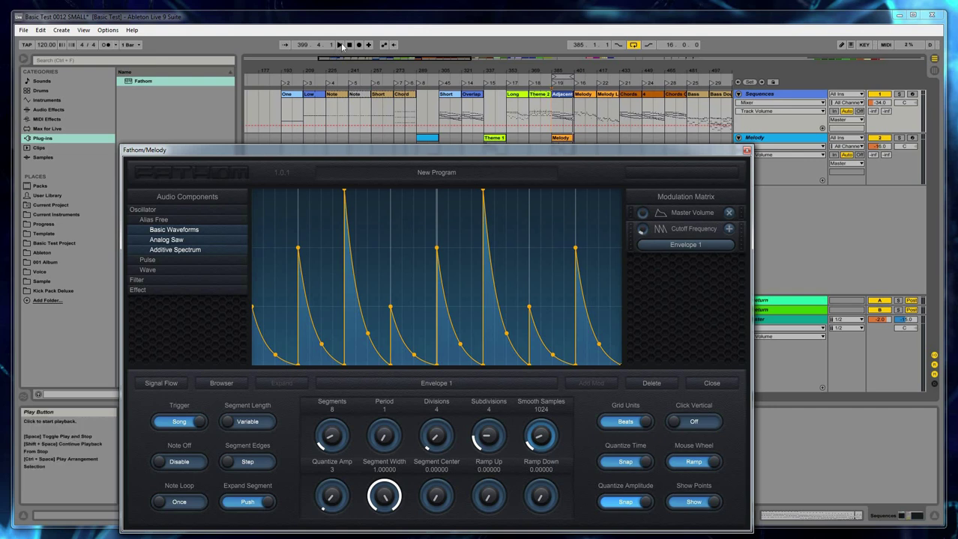
{"action": "left_click", "coordinate": [642, 232]}
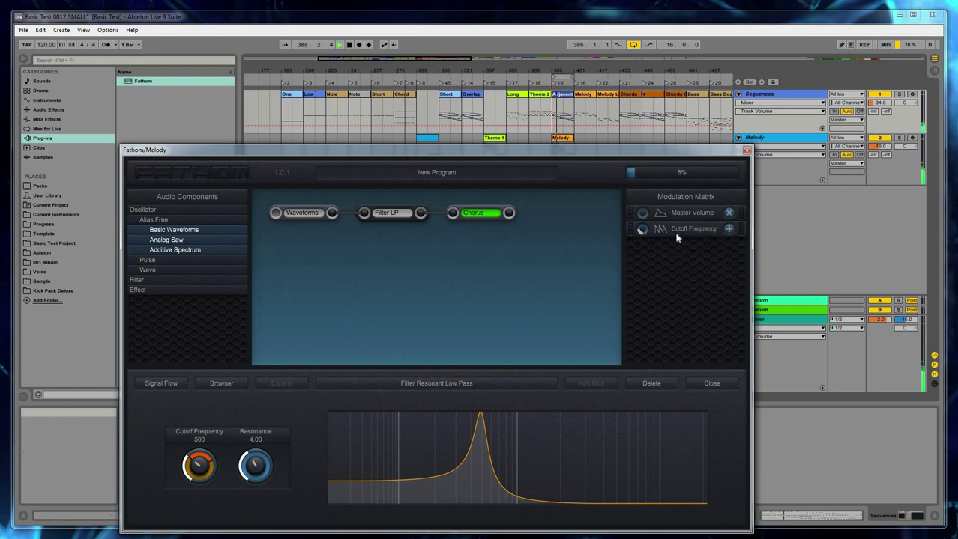
{"action": "key", "text": "space"}
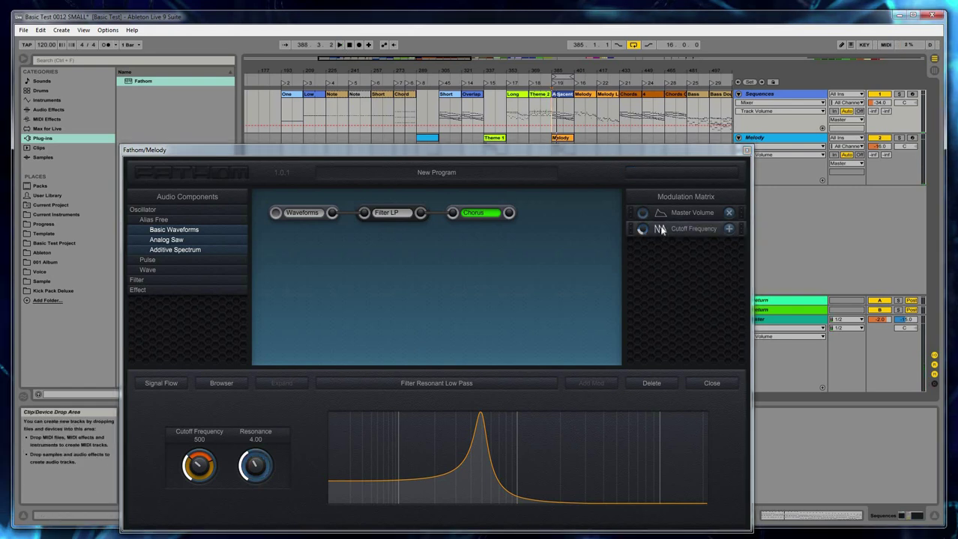
Step: Replace Envelope 1 with a new Sequencer as the Cutoff Frequency modulator
{"action": "left_click", "coordinate": [659, 229]}
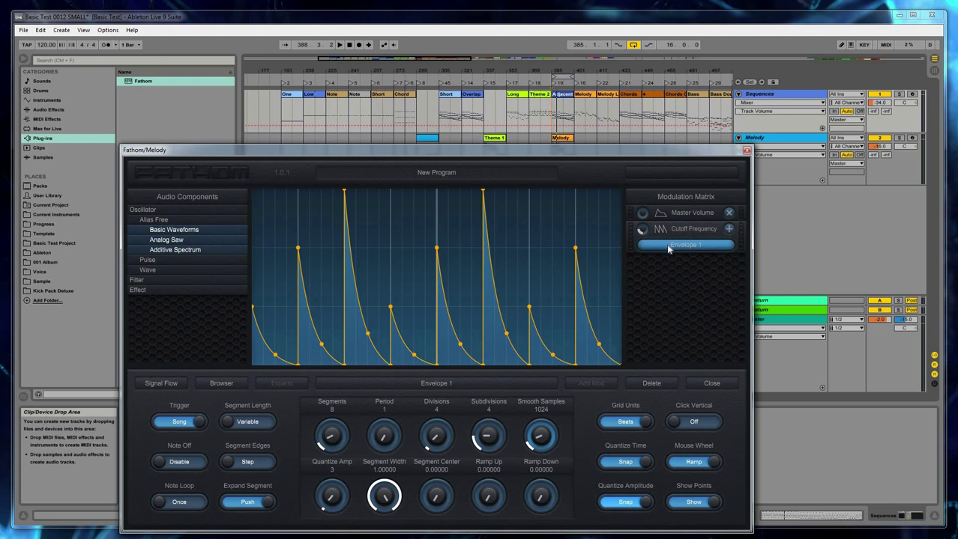
{"action": "left_click", "coordinate": [669, 246]}
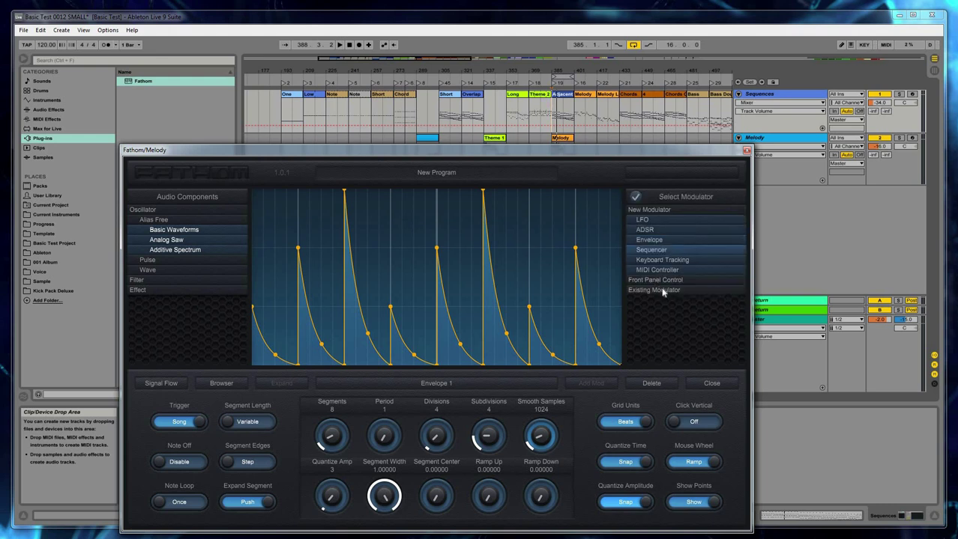
{"action": "left_click", "coordinate": [654, 290]}
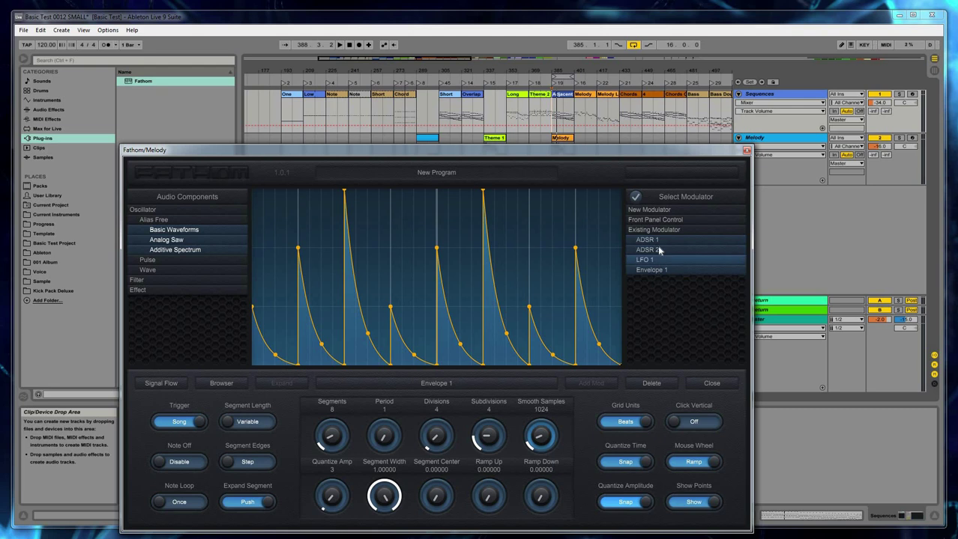
{"action": "left_click", "coordinate": [649, 210]}
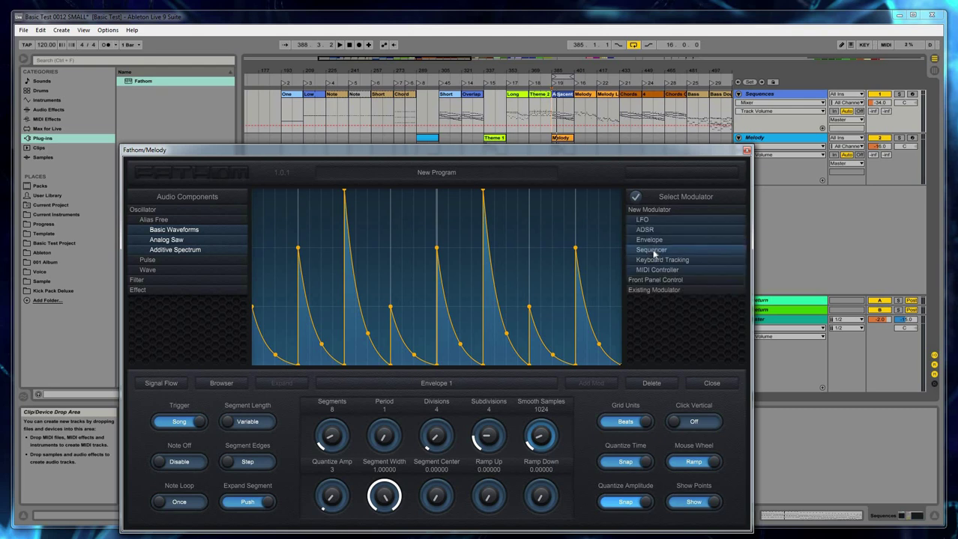
{"action": "left_click", "coordinate": [652, 251]}
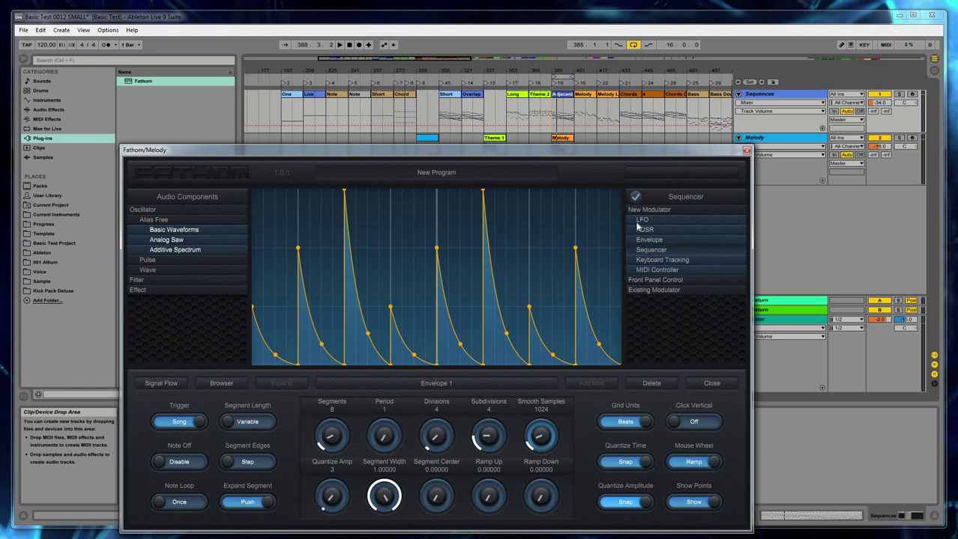
{"action": "left_click", "coordinate": [635, 198]}
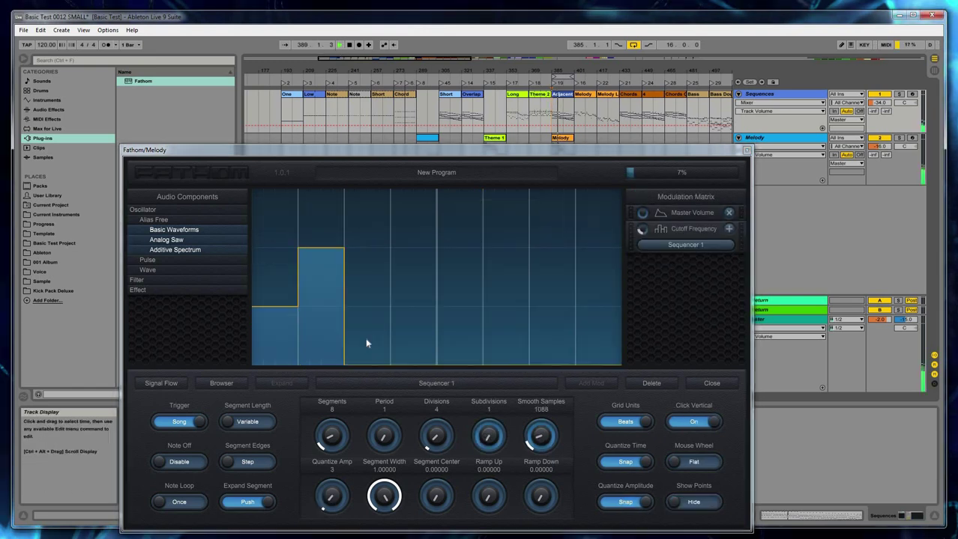
Step: Fill the sequencer's 8 steps with a repeating pattern of one-third, two-thirds and full height during playback
{"action": "scroll", "coordinate": [473, 361], "scroll_direction": "up", "scroll_amount": 2}
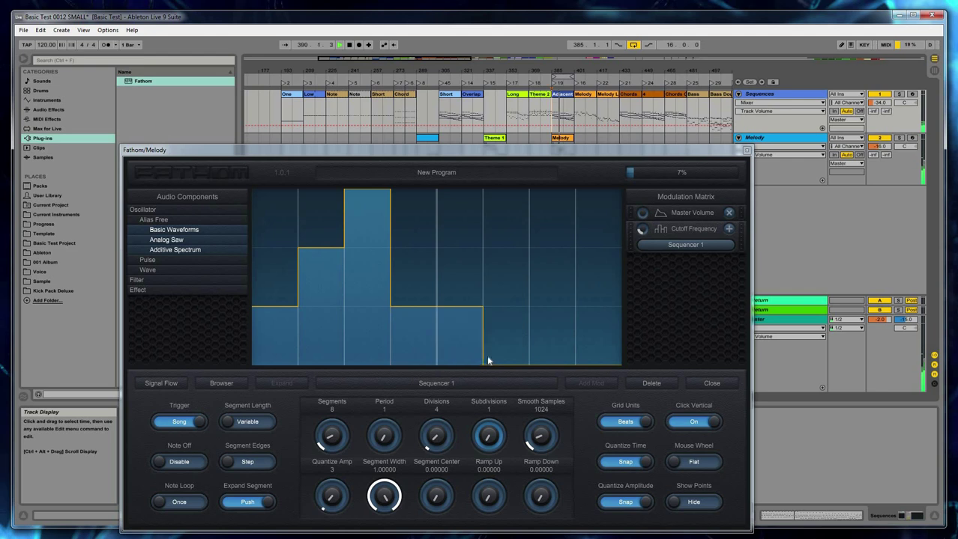
{"action": "scroll", "coordinate": [496, 360], "scroll_direction": "up", "scroll_amount": 3}
{"action": "scroll", "coordinate": [573, 352], "scroll_direction": "up", "scroll_amount": 1}
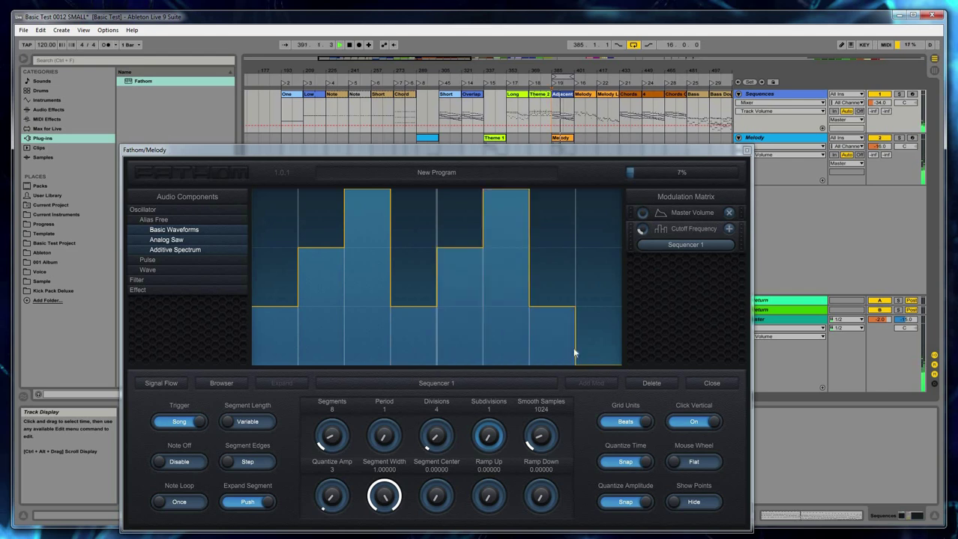
{"action": "scroll", "coordinate": [588, 352], "scroll_direction": "up", "scroll_amount": 2}
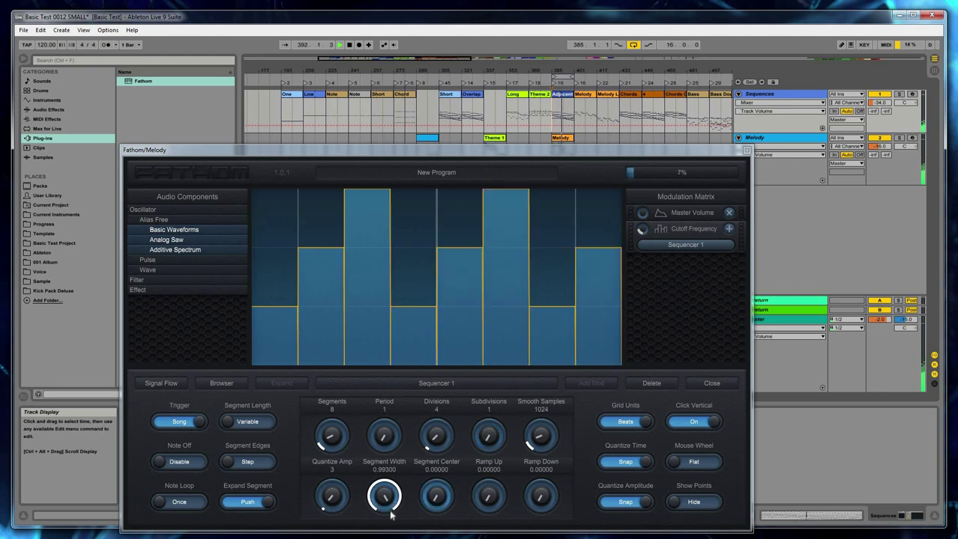
Step: Set the sequencer's Segment Width to 0.50000 and Ramp Down to 0.25000, and stop playback
{"action": "left_click_drag", "start_coordinate": [391, 501], "coordinate": [389, 505]}
{"action": "left_click_drag", "start_coordinate": [541, 497], "coordinate": [542, 494]}
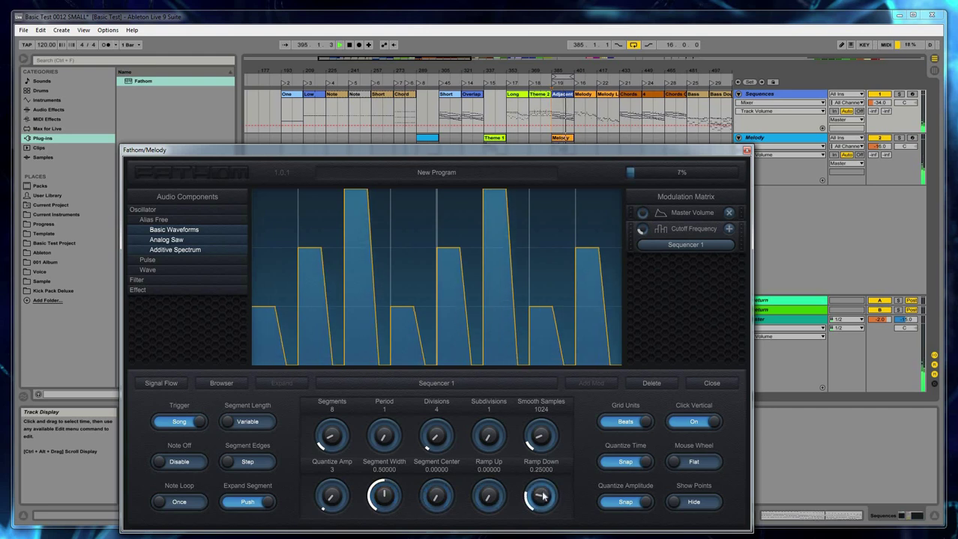
{"action": "left_click", "coordinate": [349, 46]}
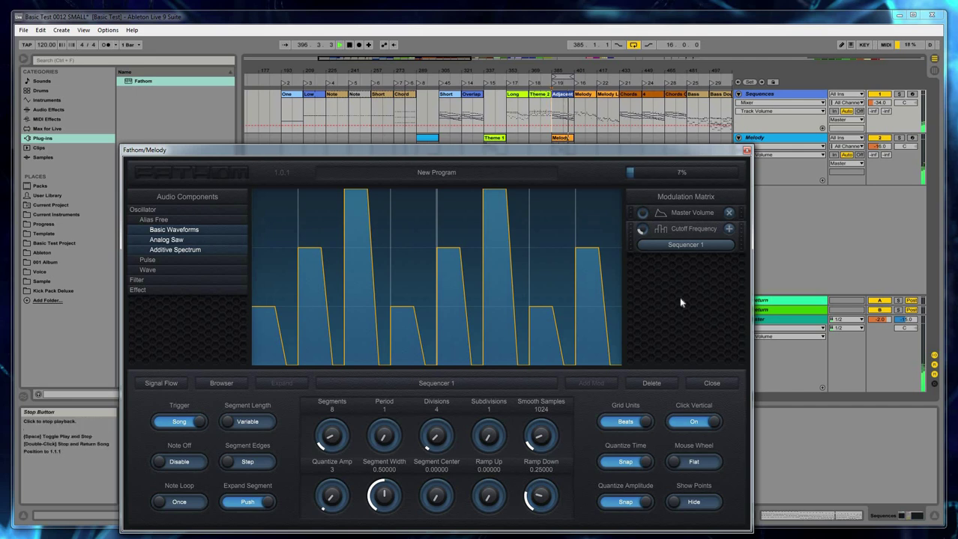
Step: Start playback and switch the Cutoff Frequency modulator from Sequencer 1 to the existing LFO 1
{"action": "left_click", "coordinate": [663, 231]}
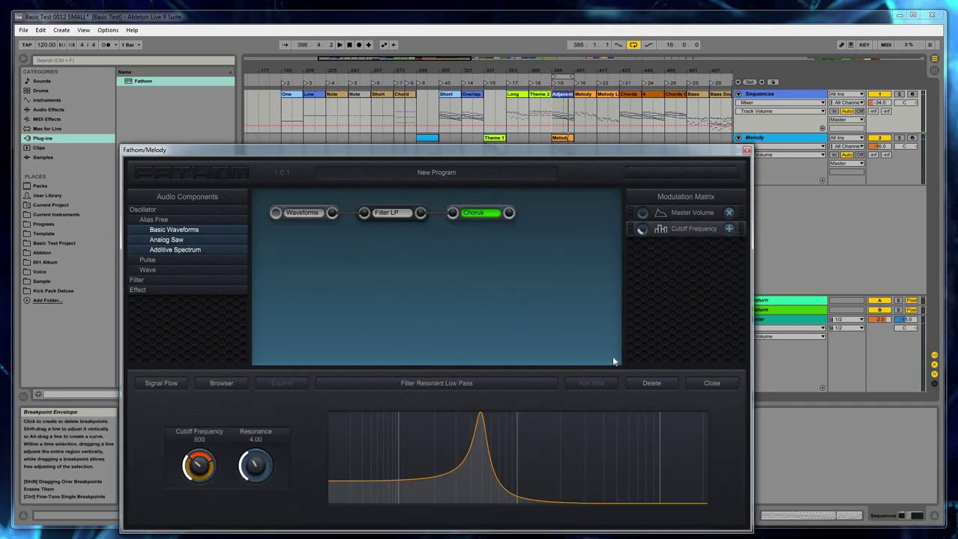
{"action": "left_click", "coordinate": [660, 233]}
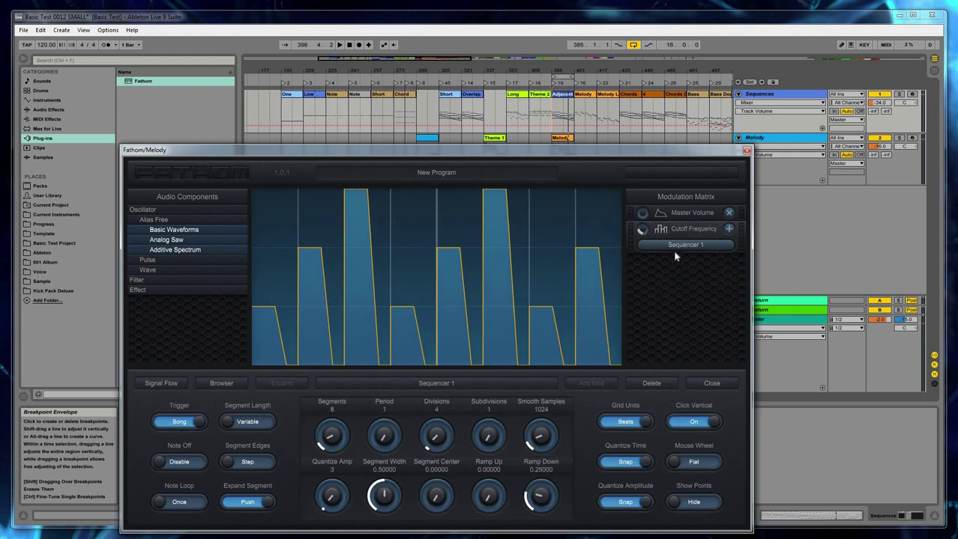
{"action": "left_click", "coordinate": [663, 296]}
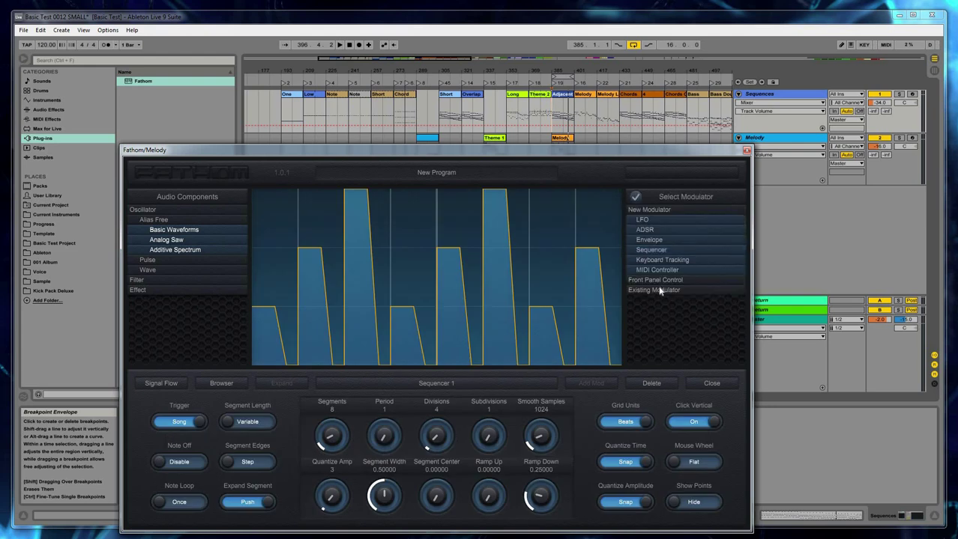
{"action": "left_click", "coordinate": [661, 291]}
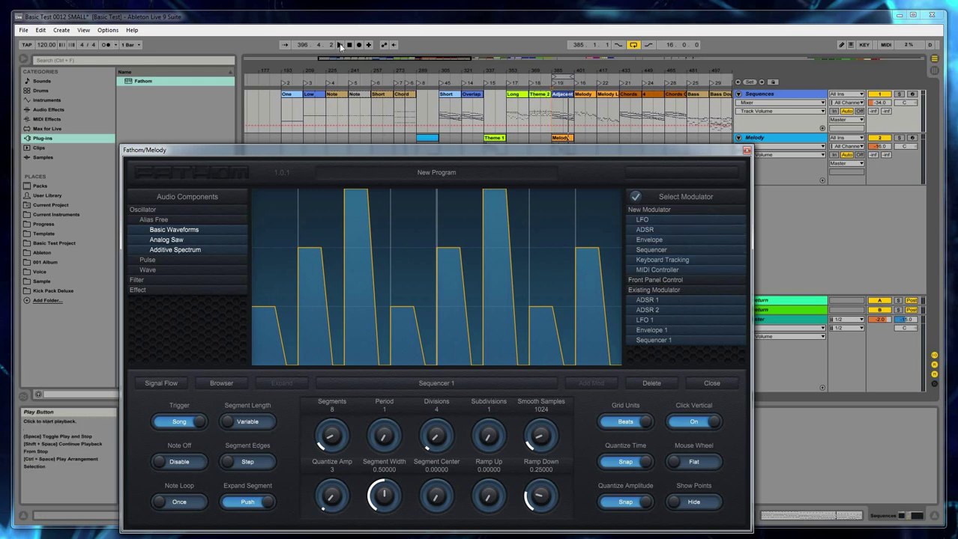
{"action": "key", "text": "space"}
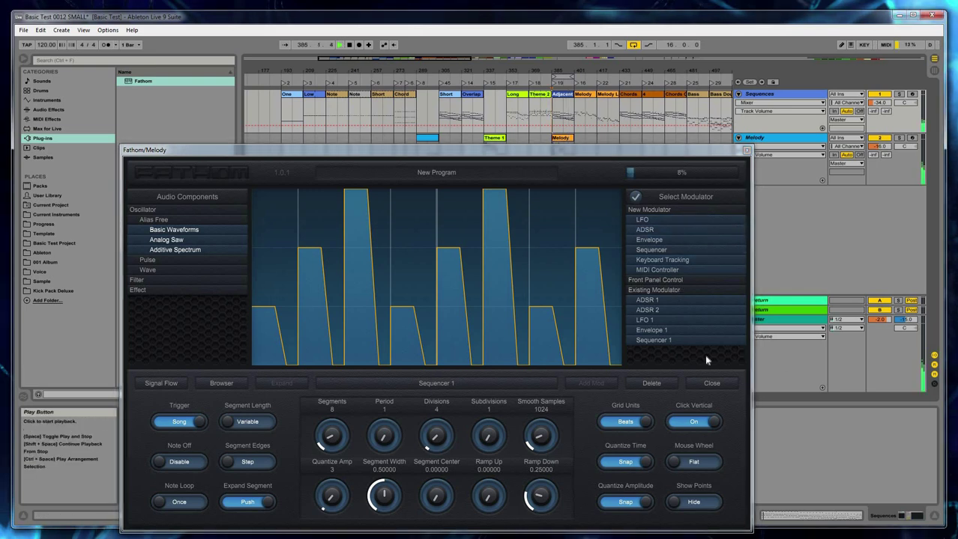
{"action": "left_click", "coordinate": [646, 320]}
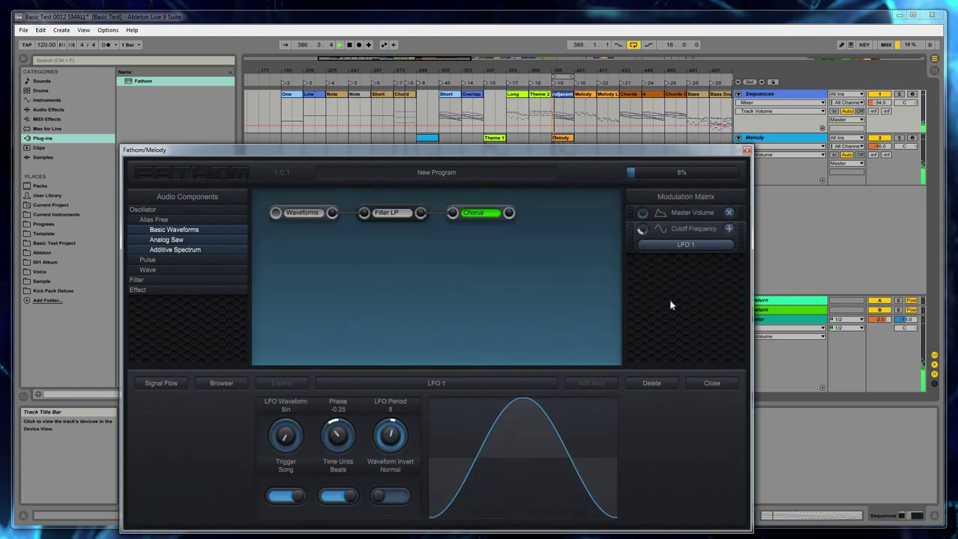
Step: Assign the existing Envelope 1 as the Cutoff Frequency modulator in place of LFO 1
{"action": "left_click", "coordinate": [669, 244]}
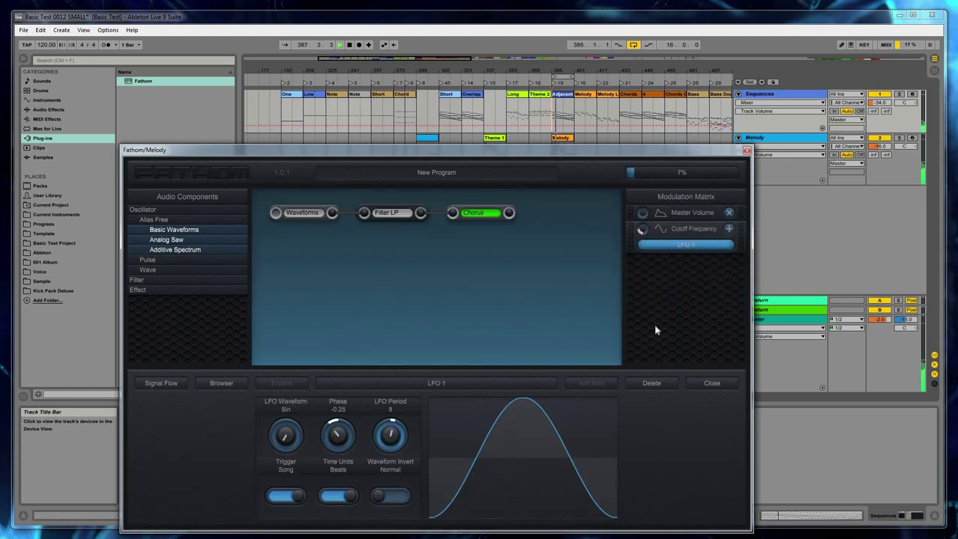
{"action": "left_click", "coordinate": [656, 331]}
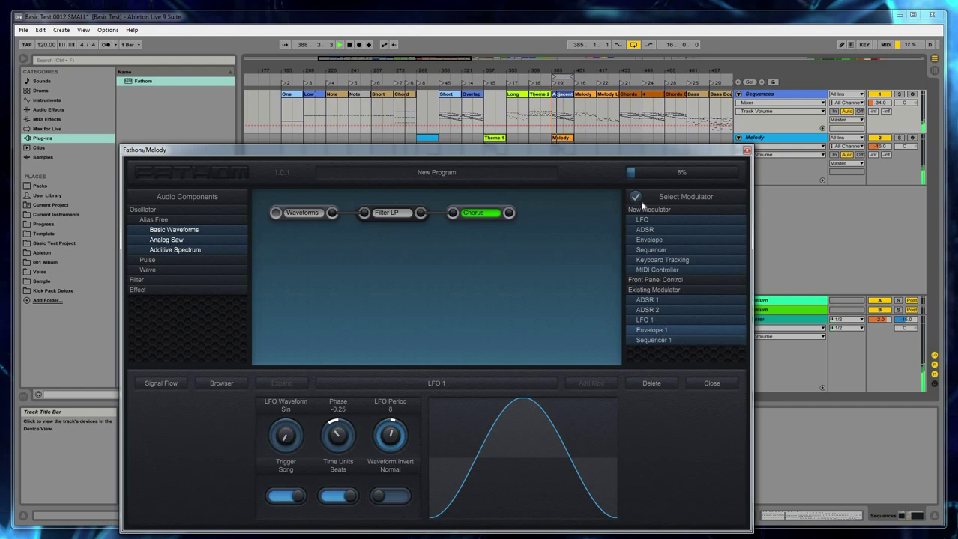
{"action": "left_click", "coordinate": [636, 197]}
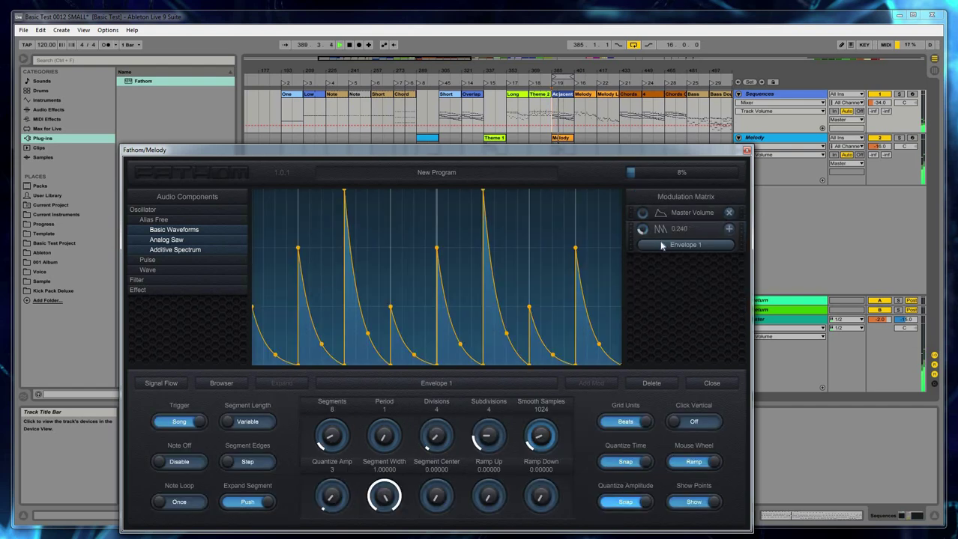
Step: Switch the Cutoff Frequency modulator from Envelope 1 to the existing Sequencer 1, return to the filter view, and stop playback
{"action": "left_click", "coordinate": [662, 246]}
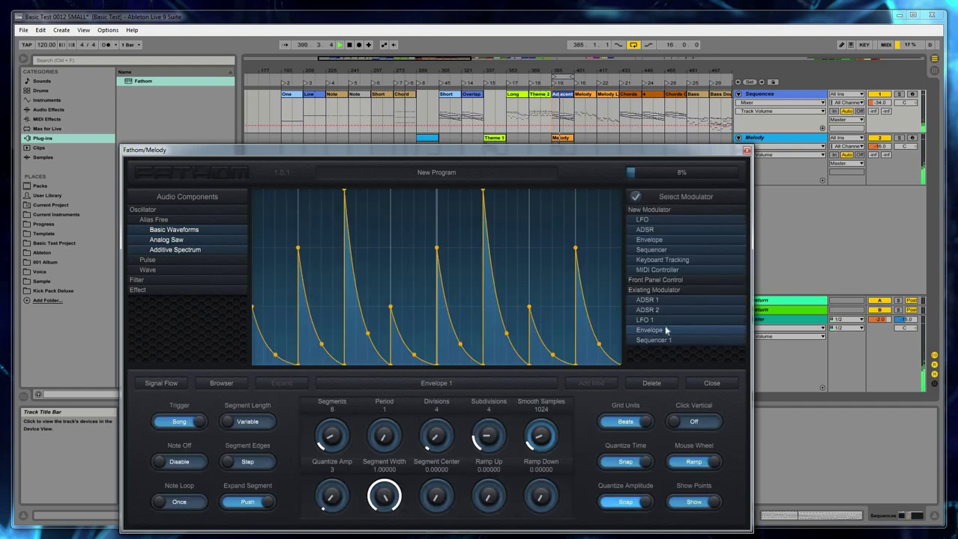
{"action": "left_click", "coordinate": [655, 340]}
{"action": "left_click", "coordinate": [636, 197]}
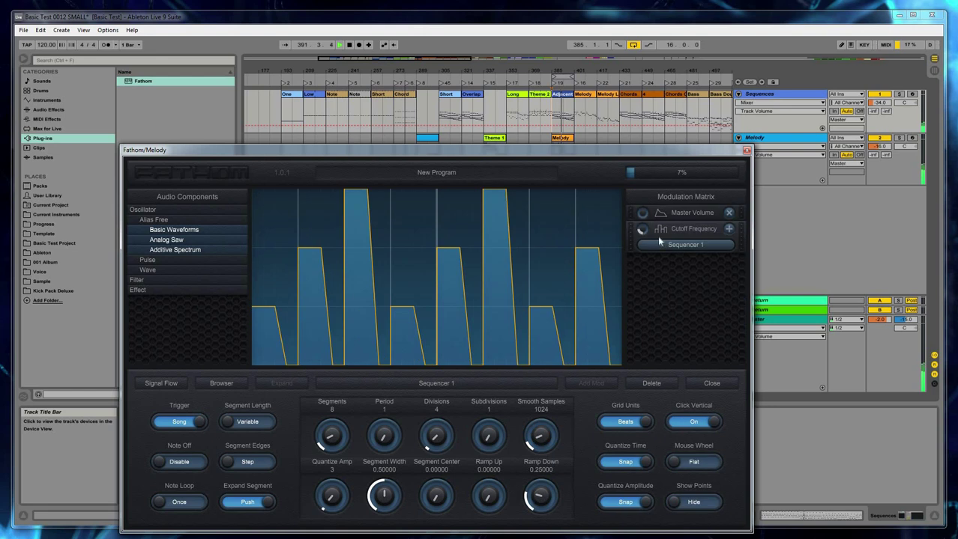
{"action": "left_click", "coordinate": [659, 229]}
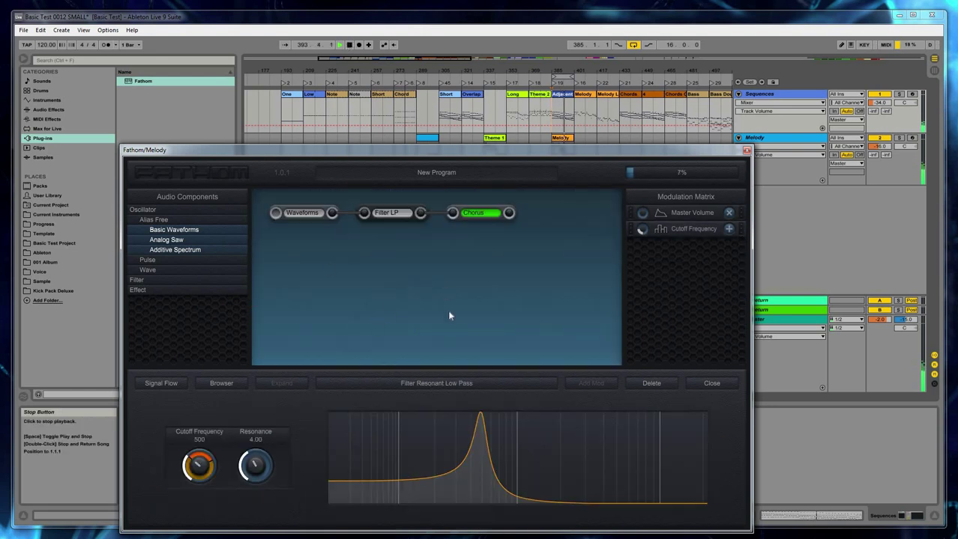
{"action": "key", "text": "space"}
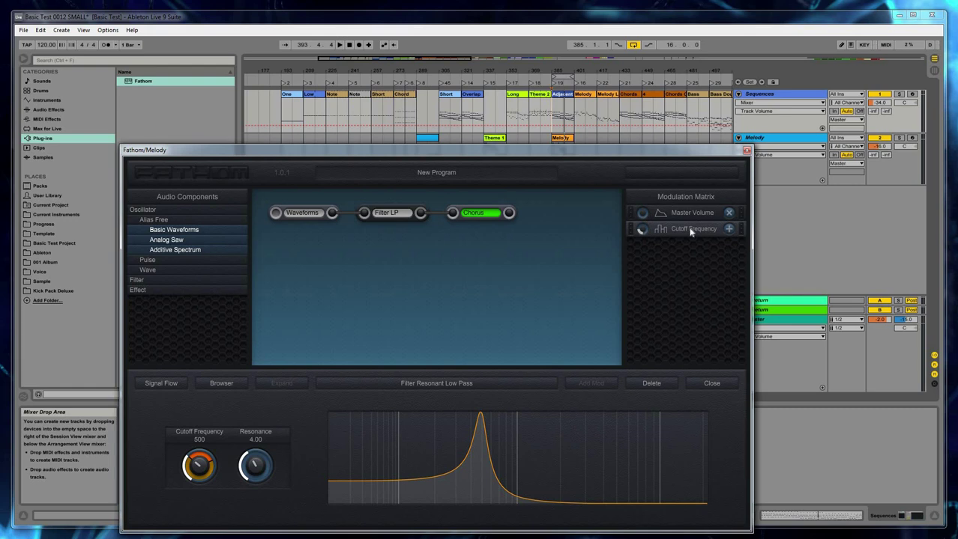
Step: Delete the Cutoff Frequency modulation and the Sequencer 1 modulation of Partials from the modulation matrix
{"action": "left_click", "coordinate": [661, 385]}
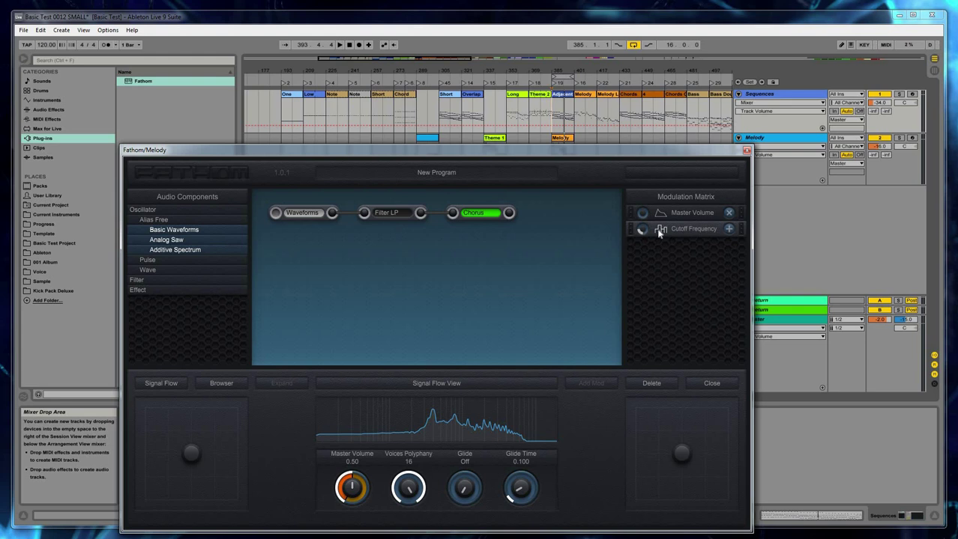
{"action": "left_click", "coordinate": [660, 233]}
{"action": "left_click", "coordinate": [648, 382]}
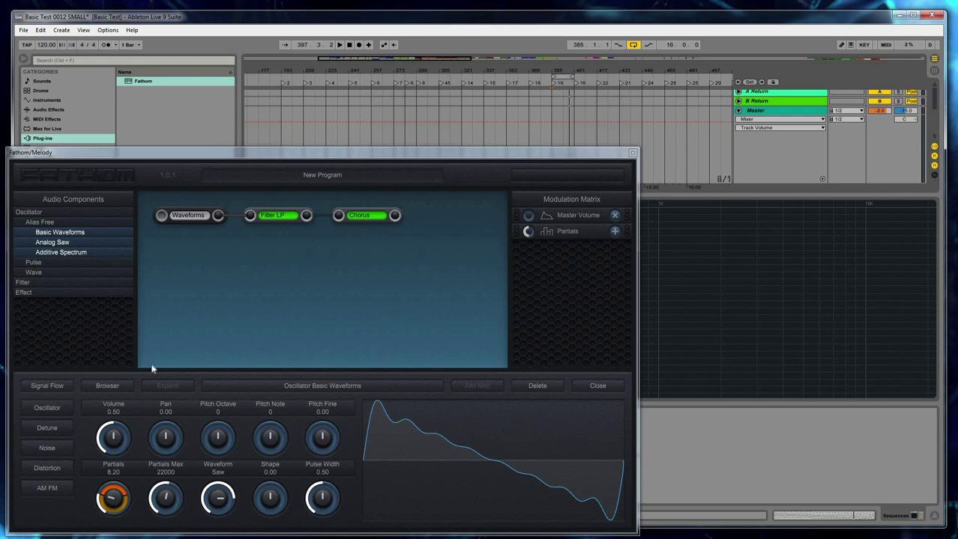
{"action": "left_click", "coordinate": [548, 233]}
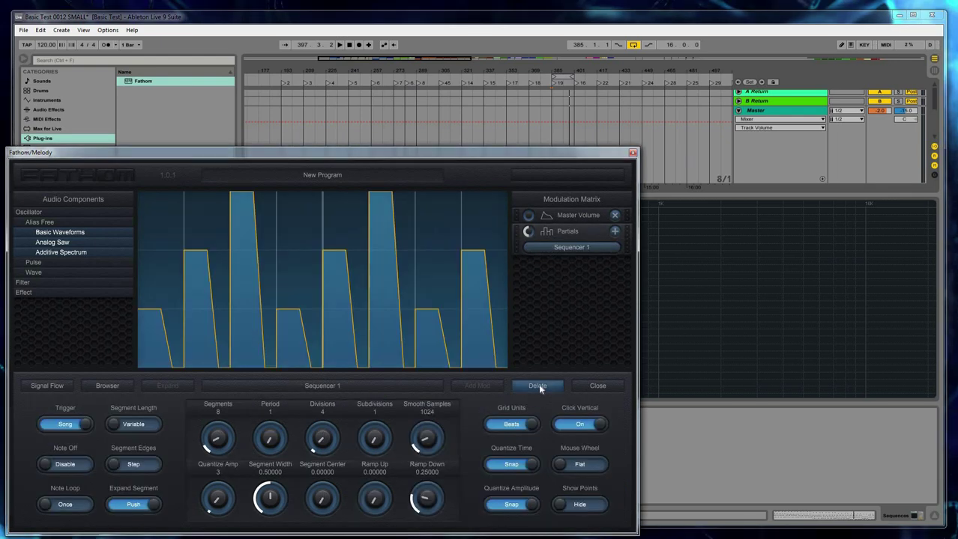
{"action": "left_click", "coordinate": [537, 385]}
Step: Add a modulation to the Waveforms oscillator's Partials and assign the existing LFO 1 as its modulator
{"action": "left_click", "coordinate": [176, 217]}
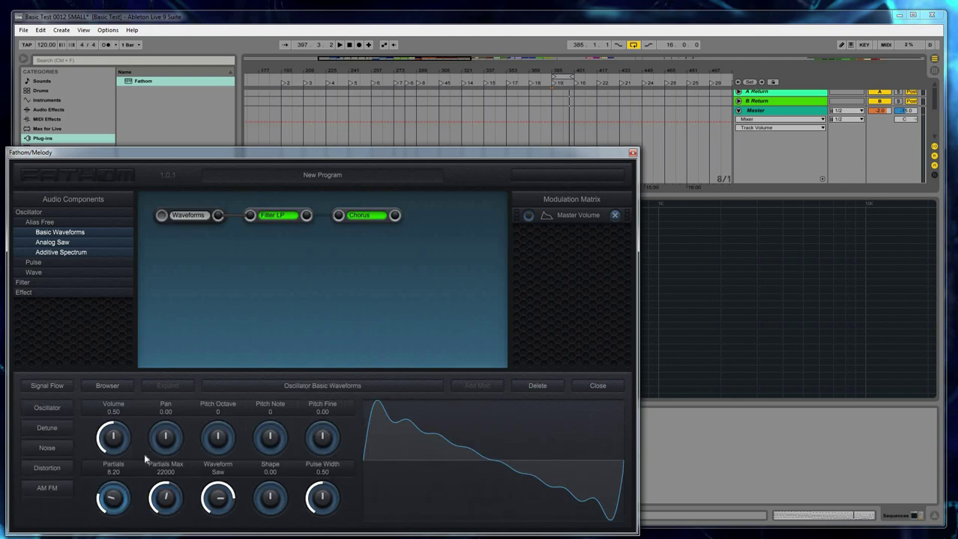
{"action": "left_click", "coordinate": [478, 386]}
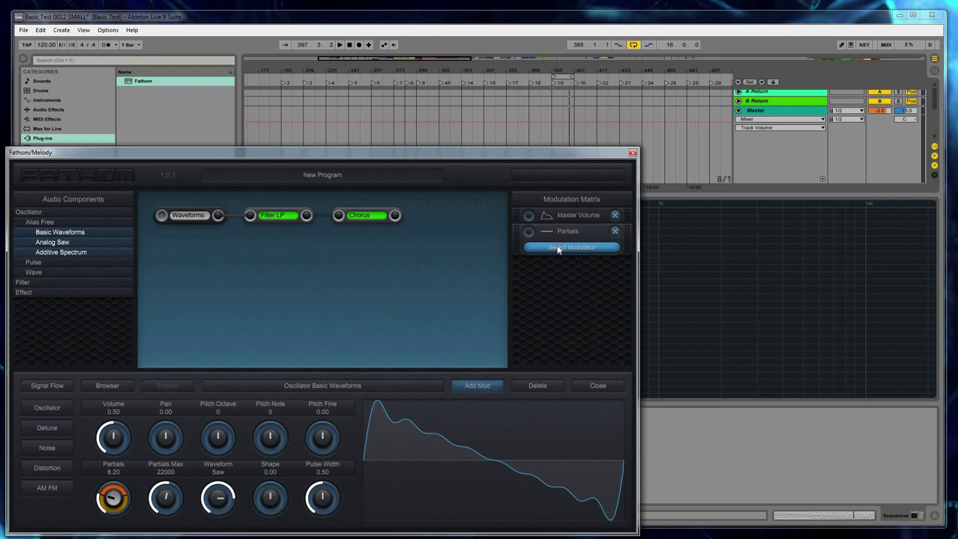
{"action": "left_click", "coordinate": [558, 248]}
{"action": "left_click", "coordinate": [538, 322]}
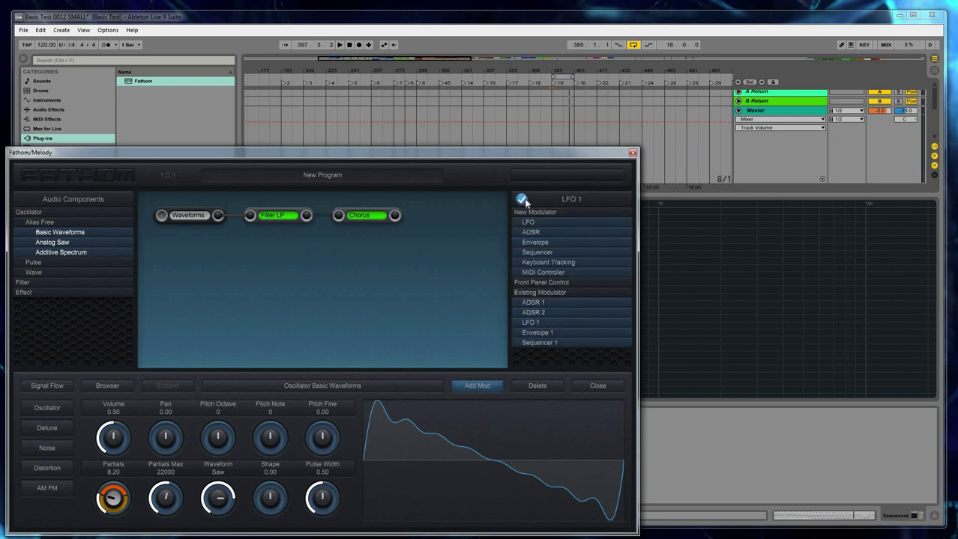
{"action": "left_click", "coordinate": [522, 200]}
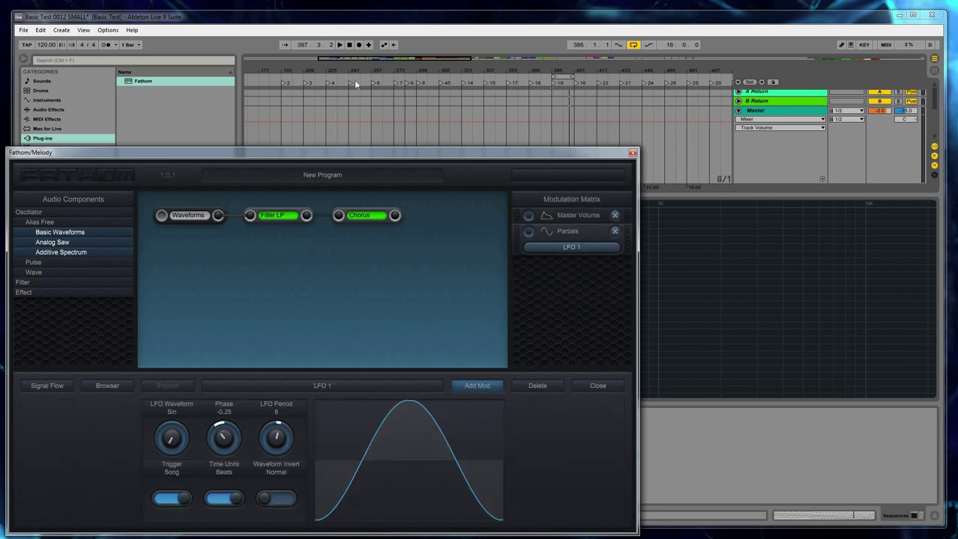
{"action": "left_click", "coordinate": [547, 233]}
Step: During playback, set the LFO's Partials modulation to Add with an amount of 0.310 and Partials to 9.00, and stop playback
{"action": "left_click", "coordinate": [339, 45]}
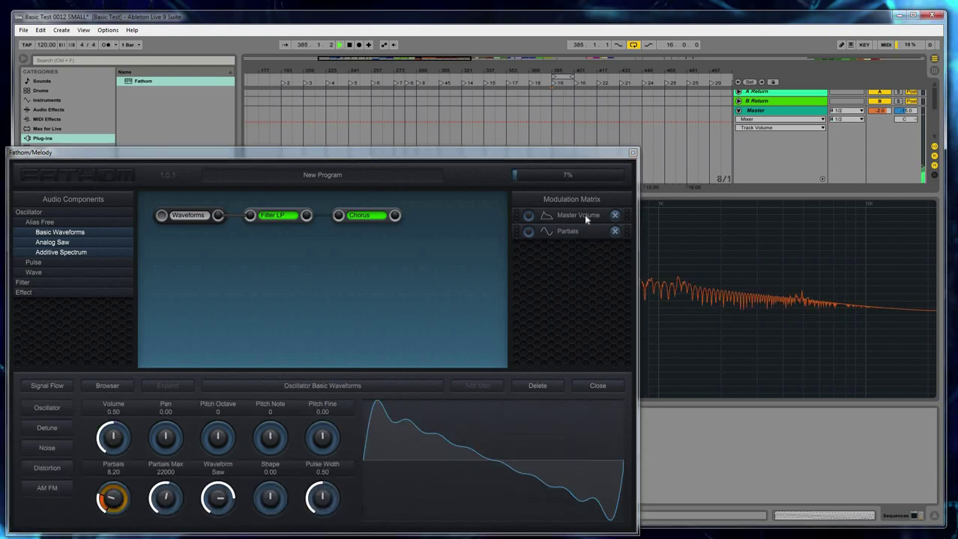
{"action": "left_click", "coordinate": [614, 231]}
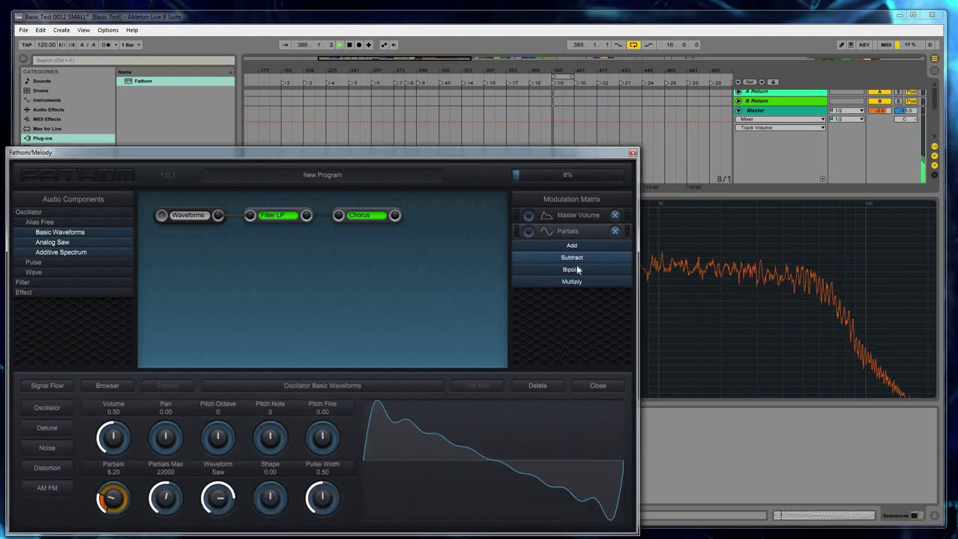
{"action": "left_click", "coordinate": [556, 284]}
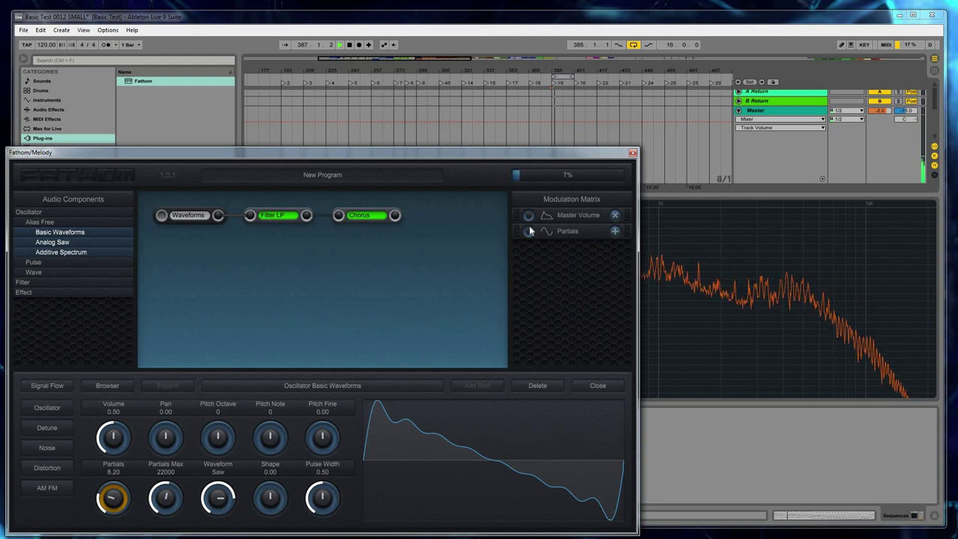
{"action": "left_click_drag", "start_coordinate": [529, 232], "coordinate": [529, 226]}
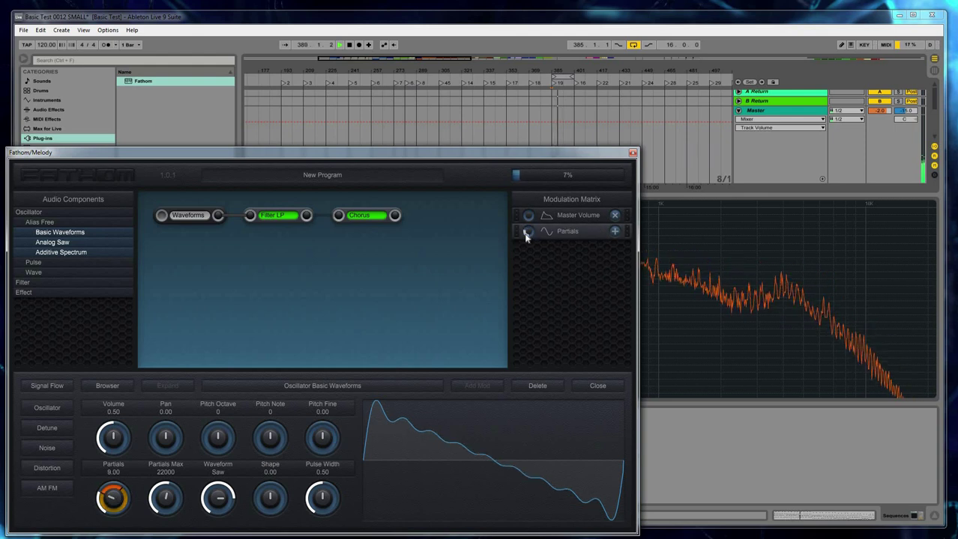
{"action": "left_click_drag", "start_coordinate": [525, 232], "coordinate": [525, 229]}
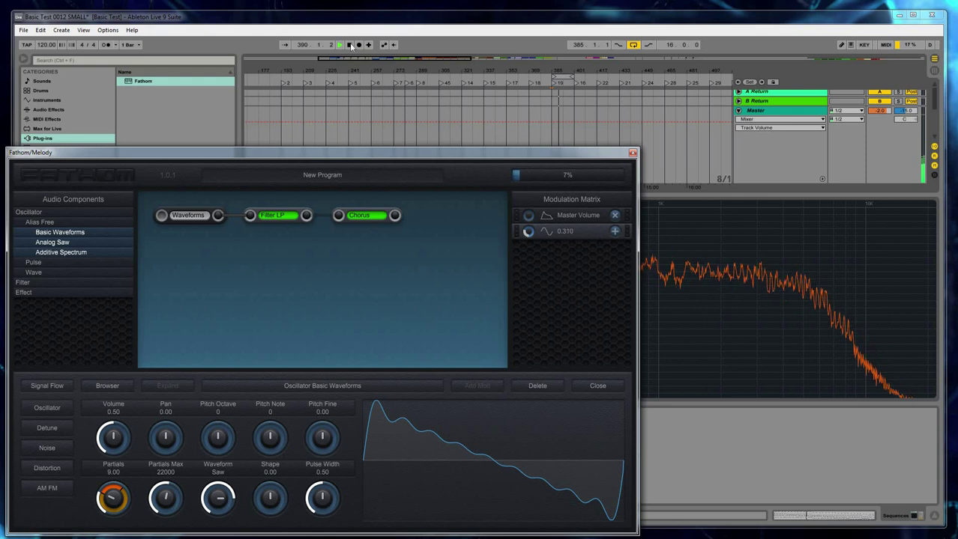
{"action": "key", "text": "space"}
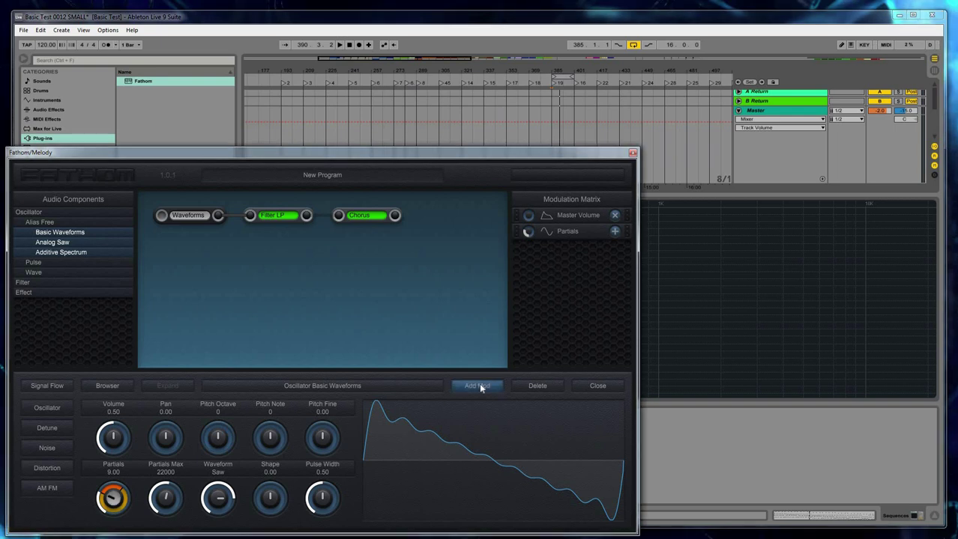
Step: Add a second modulation to Partials, start playback, and assign the existing Envelope 1 as its modulator
{"action": "left_click", "coordinate": [479, 384]}
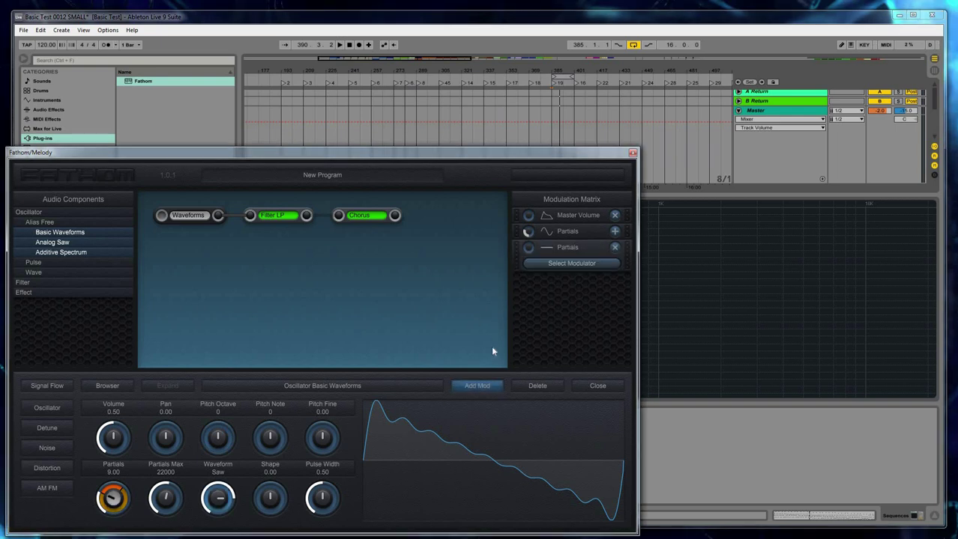
{"action": "left_click", "coordinate": [567, 265]}
{"action": "key", "text": "space"}
{"action": "left_click", "coordinate": [529, 265]}
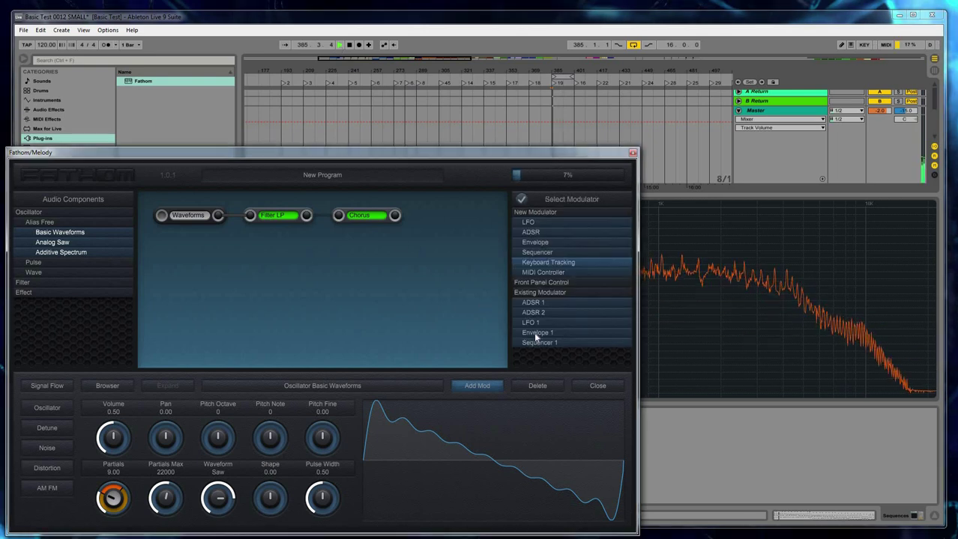
{"action": "left_click", "coordinate": [537, 333]}
{"action": "left_click", "coordinate": [521, 199]}
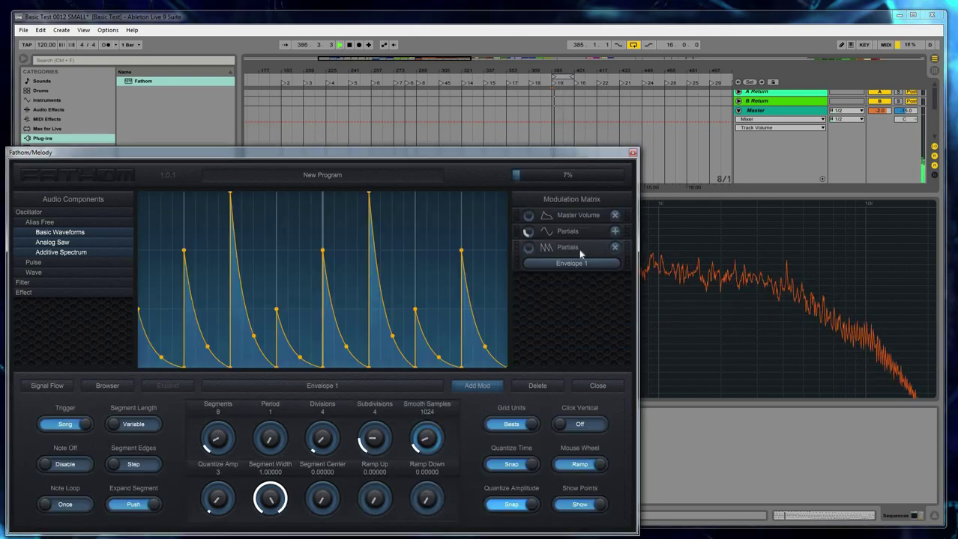
{"action": "left_click", "coordinate": [534, 248]}
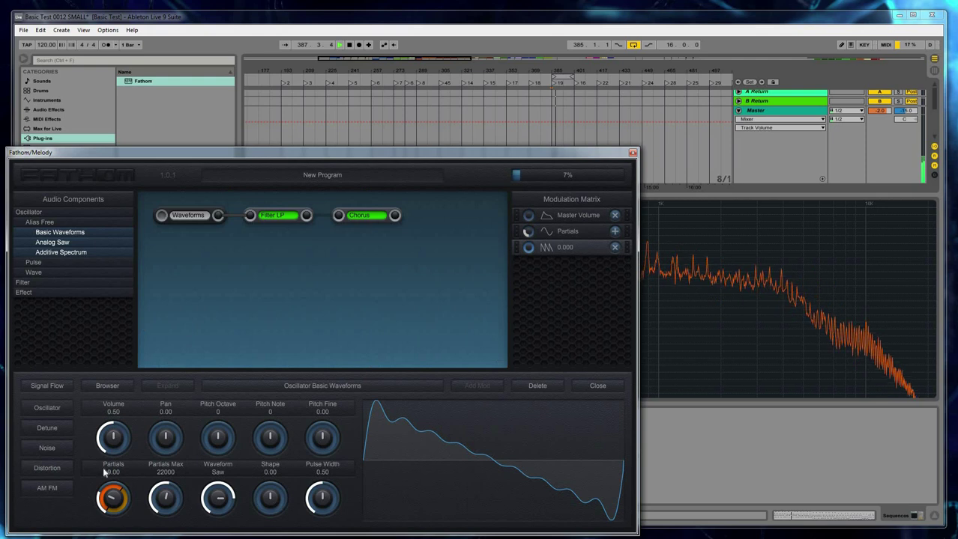
Step: Raise the LFO's Partials modulation amount to 0.750, and set the oscillator's Partials to 12.00 and Volume to 0.60
{"action": "left_click_drag", "start_coordinate": [528, 240], "coordinate": [529, 234]}
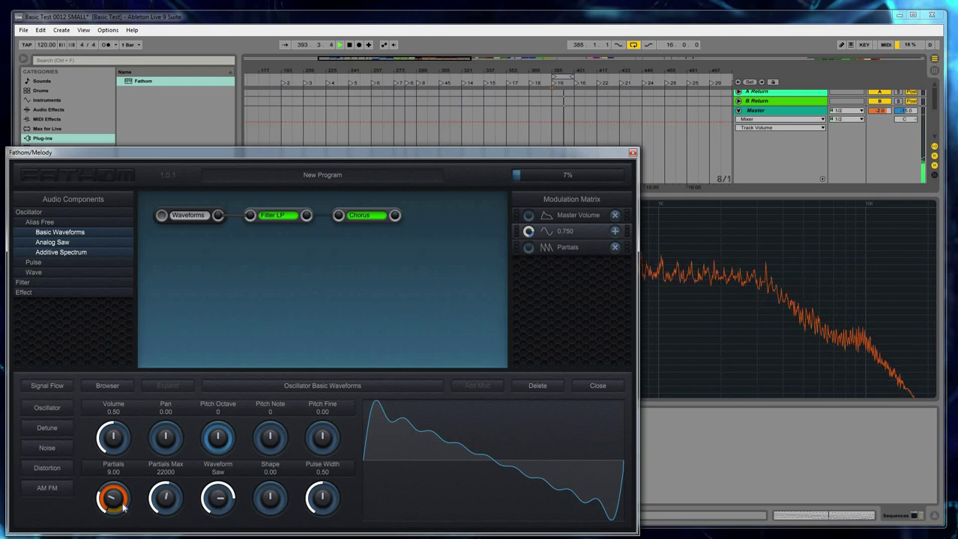
{"action": "left_click_drag", "start_coordinate": [120, 506], "coordinate": [117, 501]}
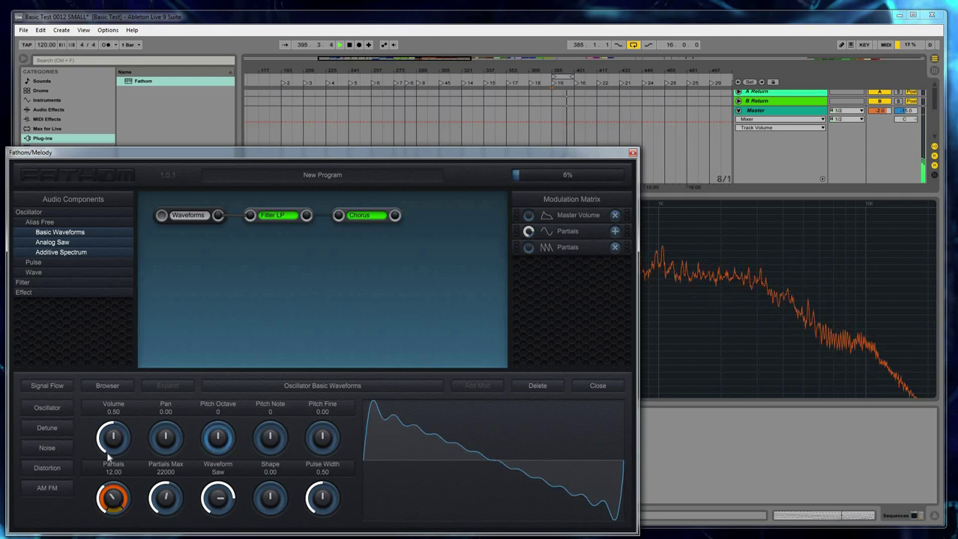
{"action": "scroll", "coordinate": [109, 453], "scroll_direction": "up", "scroll_amount": 1}
{"action": "scroll", "coordinate": [110, 453], "scroll_direction": "down", "scroll_amount": 1}
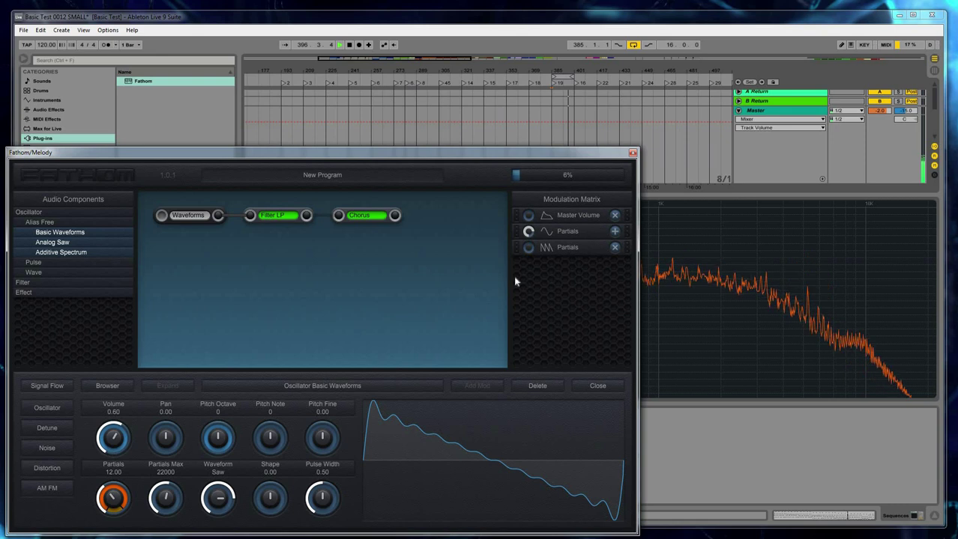
Step: Switch the second Partials modulation from Envelope 1 to the existing Sequencer 1 and return to the signal flow
{"action": "left_click", "coordinate": [547, 251]}
{"action": "left_click", "coordinate": [571, 262]}
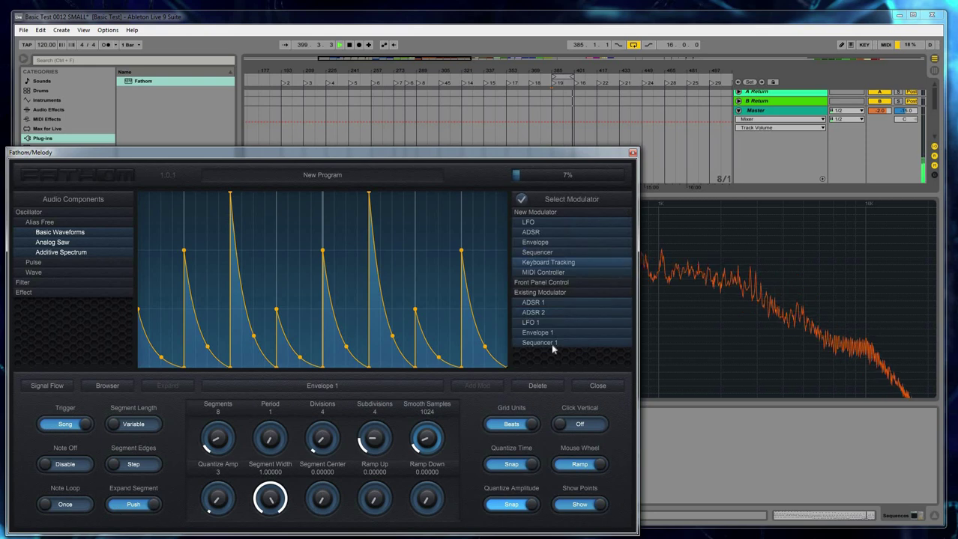
{"action": "left_click", "coordinate": [549, 343]}
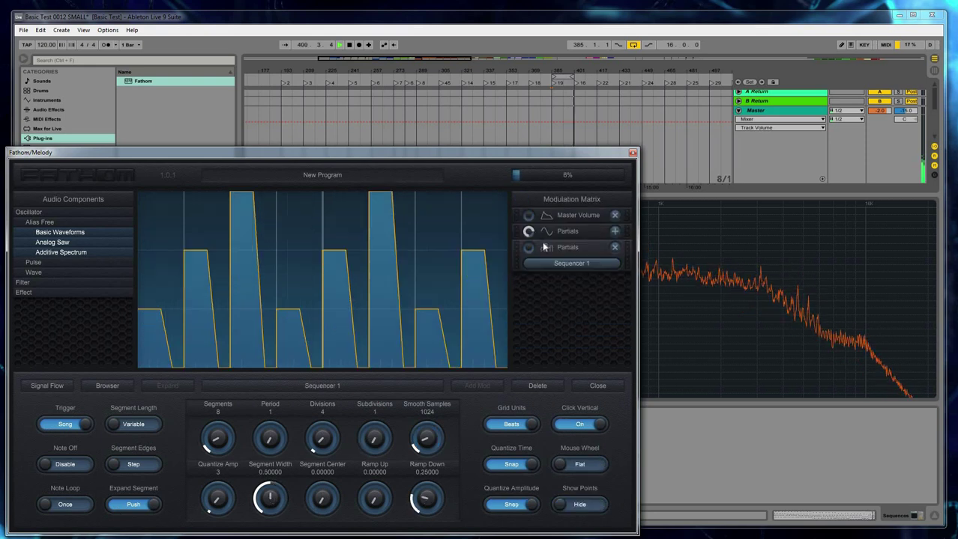
{"action": "left_click", "coordinate": [47, 386]}
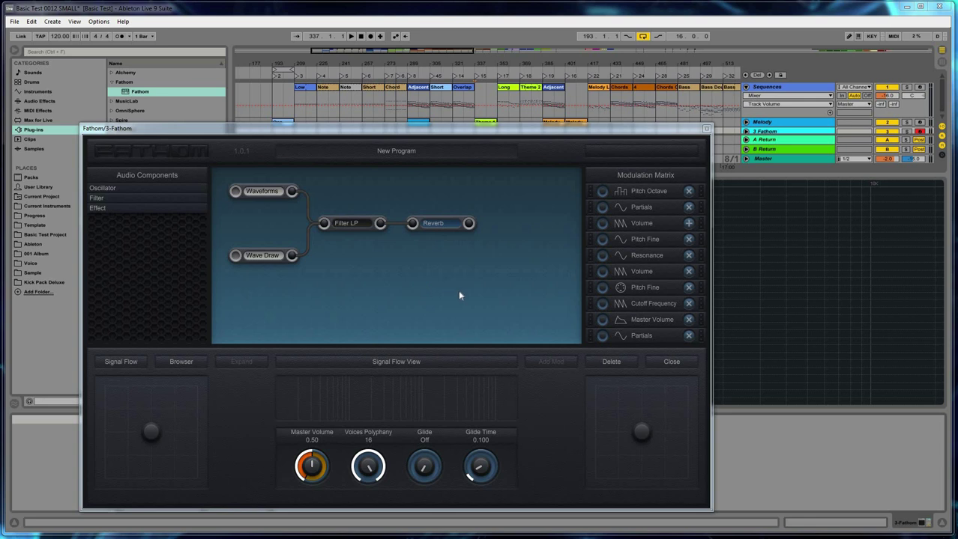
Step: Reorder the modulation matrix so Master Volume comes first, with the two Volume modulations directly beneath it
{"action": "left_click", "coordinate": [650, 304]}
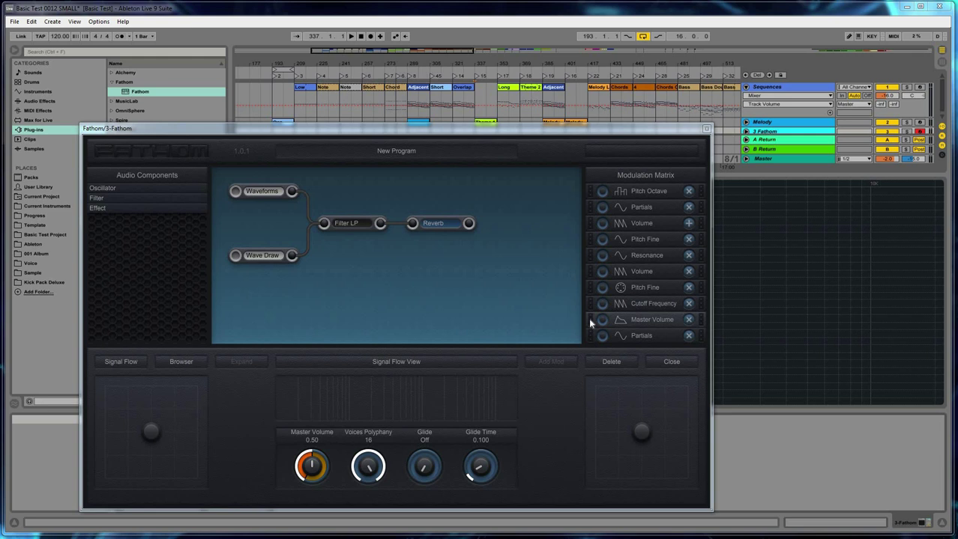
{"action": "left_click_drag", "start_coordinate": [590, 322], "coordinate": [593, 283]}
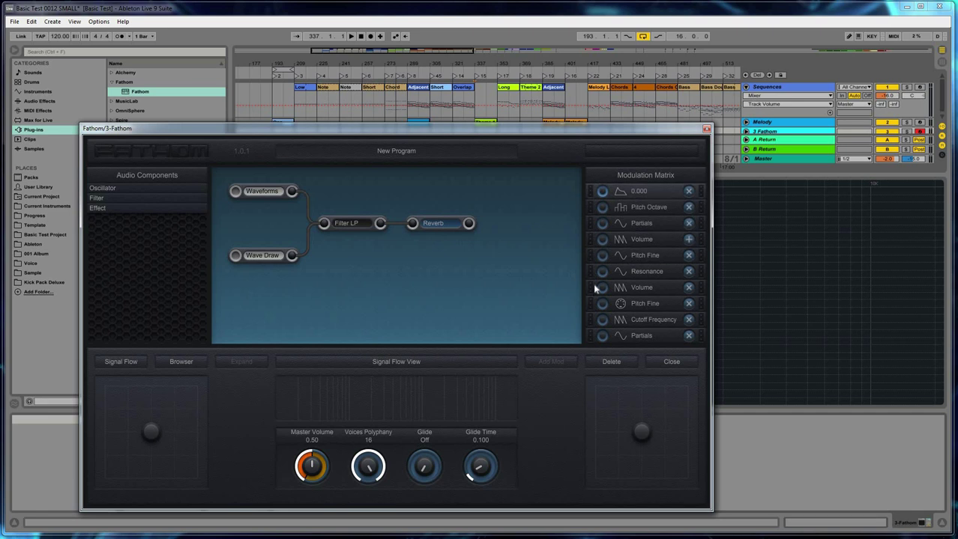
{"action": "left_click_drag", "start_coordinate": [593, 237], "coordinate": [594, 201]}
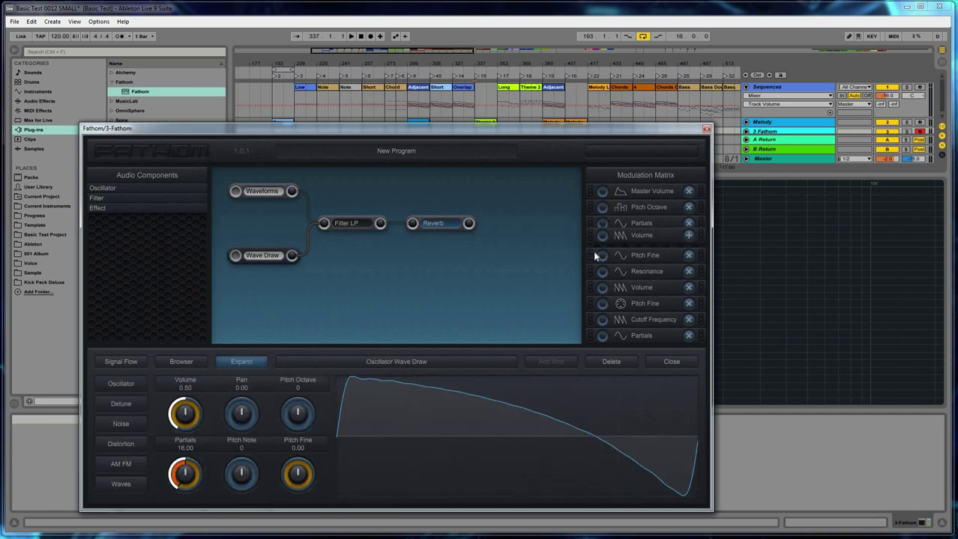
{"action": "left_click", "coordinate": [592, 215]}
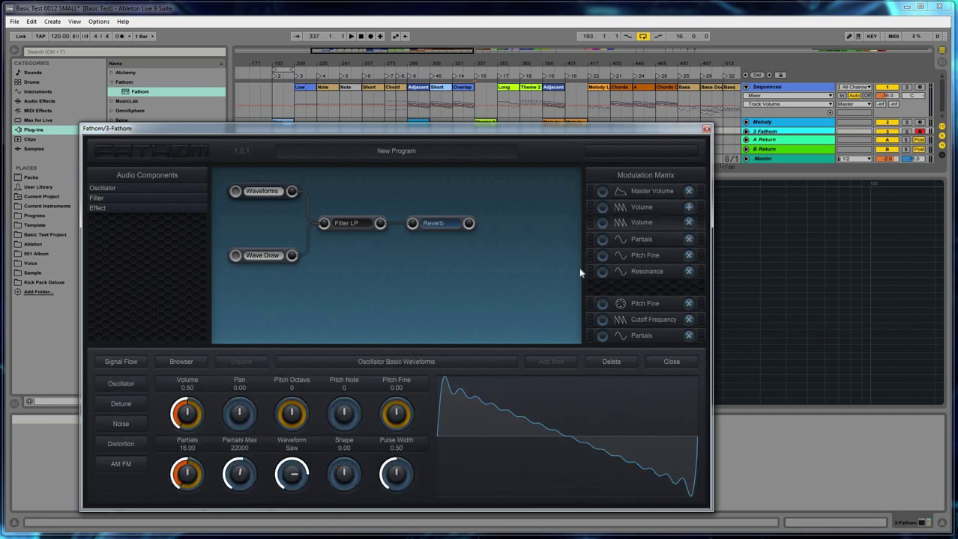
Step: Move both Pitch Fine modulations directly beneath the Volume rows, and display the Waveforms oscillator through its Pitch Fine row
{"action": "left_click_drag", "start_coordinate": [590, 279], "coordinate": [589, 232]}
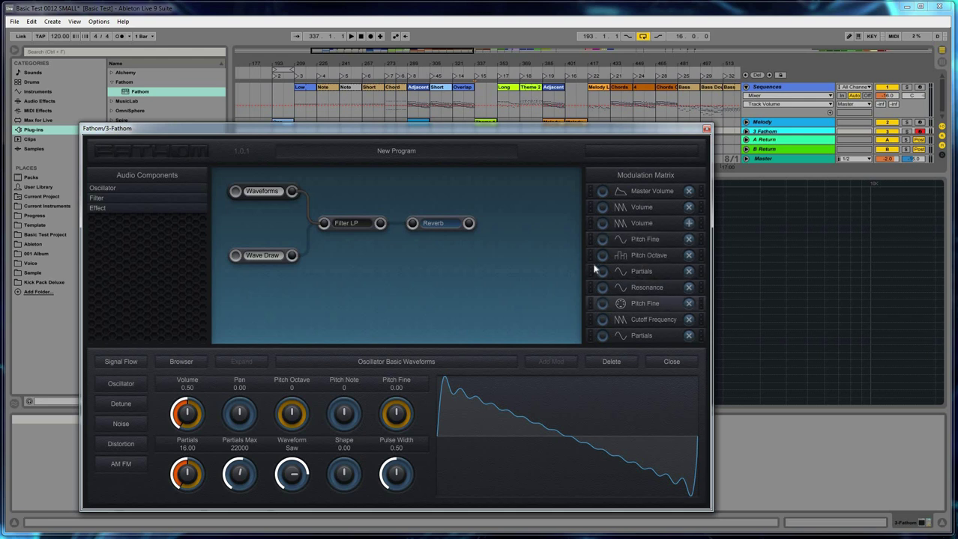
{"action": "left_click_drag", "start_coordinate": [593, 265], "coordinate": [596, 257]}
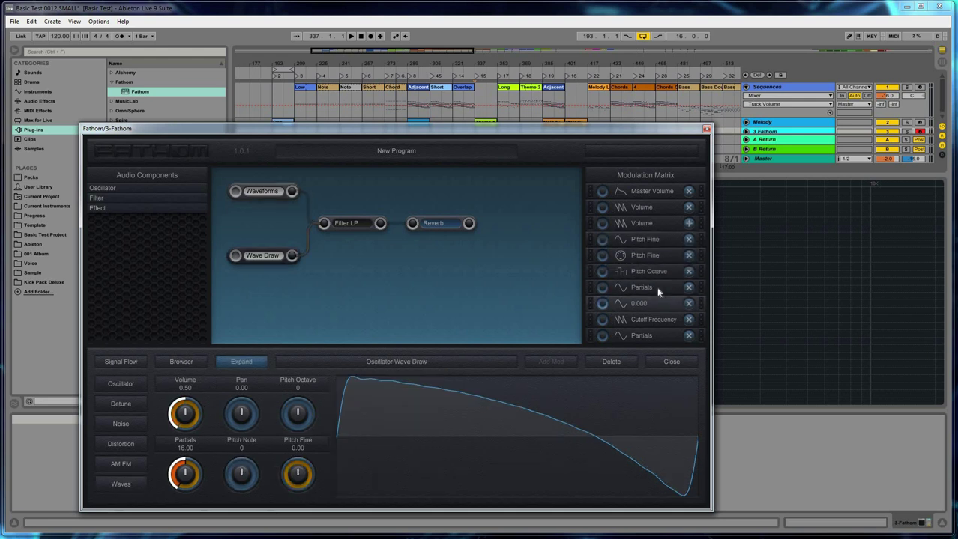
{"action": "left_click", "coordinate": [460, 312]}
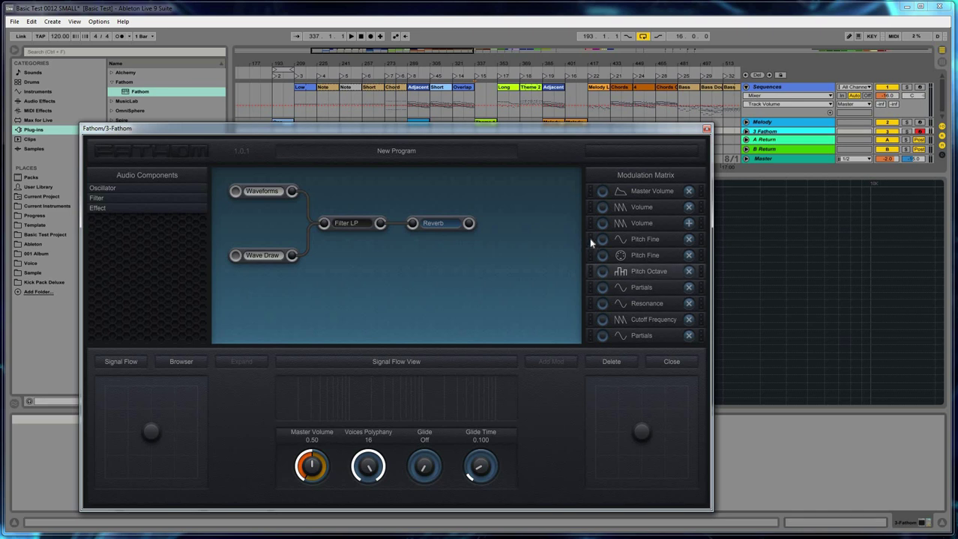
{"action": "mouse_move", "coordinate": [649, 236]}
{"action": "left_mouse_down"}
{"action": "mouse_move", "coordinate": [643, 320]}
{"action": "mouse_move", "coordinate": [643, 241]}
{"action": "left_mouse_up"}
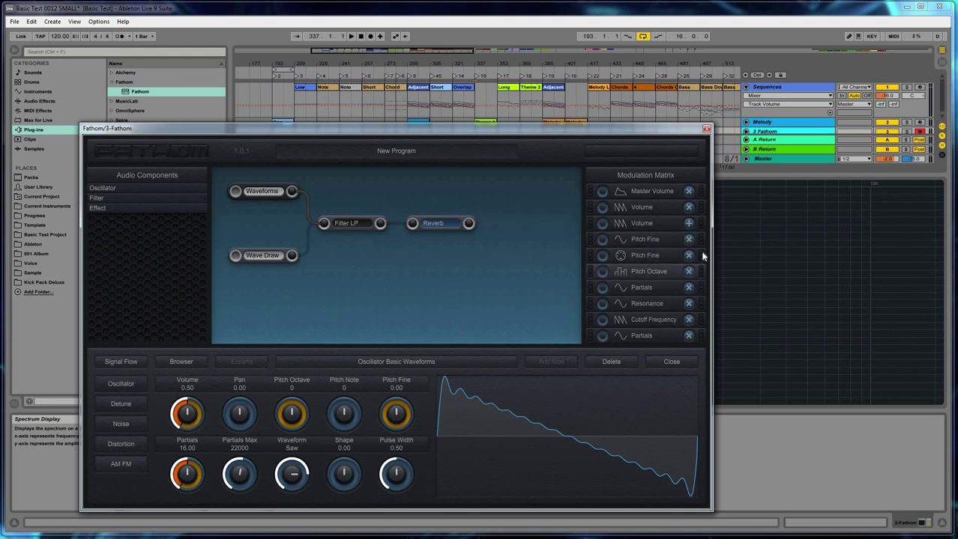
Step: Show the Envelope 1 modulator assigned to each of the two Volume rows in the modulation matrix
{"action": "mouse_move", "coordinate": [700, 281]}
{"action": "left_mouse_down"}
{"action": "mouse_move", "coordinate": [703, 160]}
{"action": "mouse_move", "coordinate": [694, 289]}
{"action": "mouse_move", "coordinate": [697, 233]}
{"action": "mouse_move", "coordinate": [690, 267]}
{"action": "left_mouse_up"}
{"action": "scroll", "coordinate": [690, 272], "scroll_direction": "down", "scroll_amount": 2}
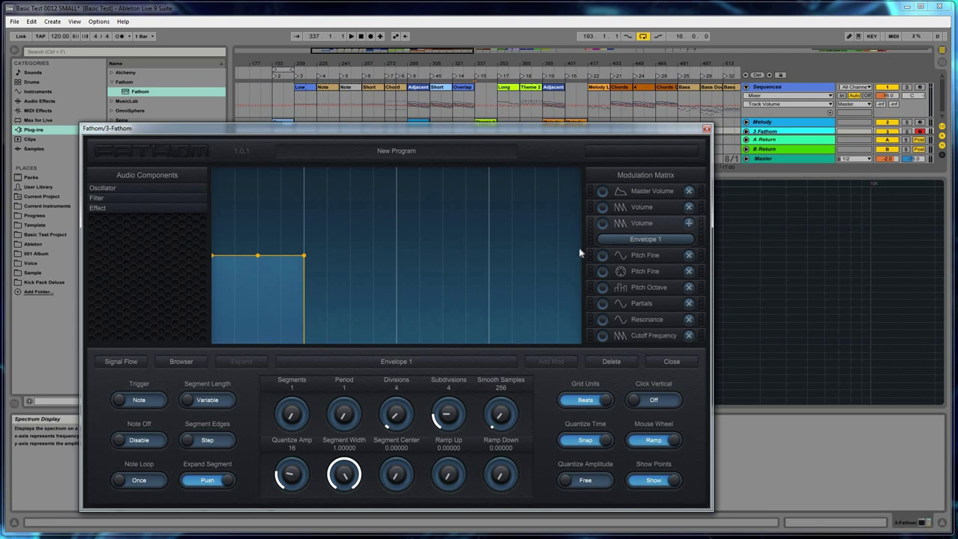
{"action": "left_click", "coordinate": [645, 239]}
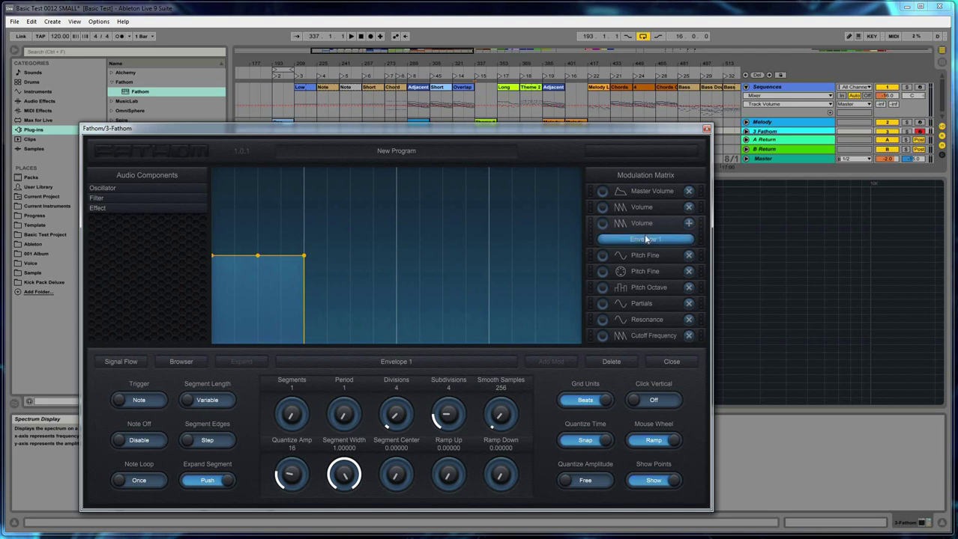
{"action": "left_click", "coordinate": [617, 227]}
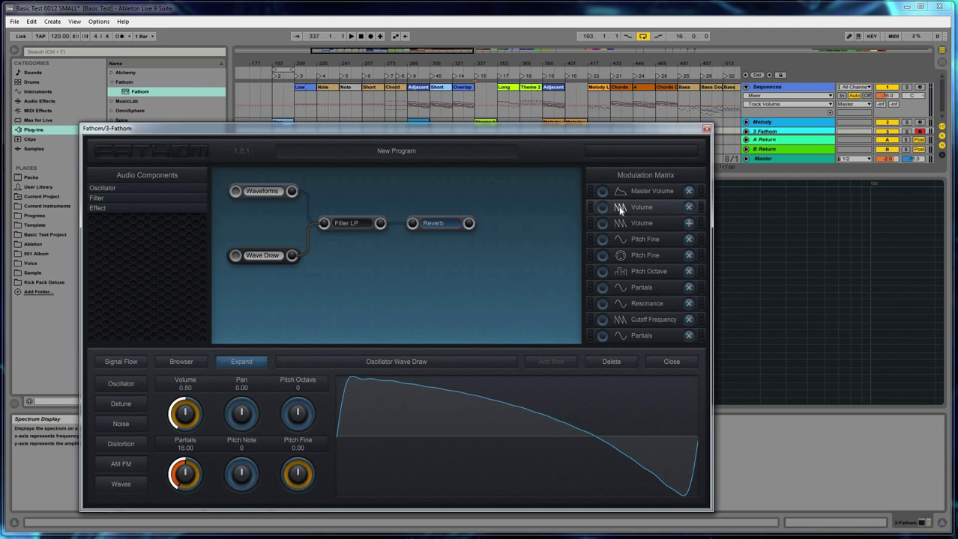
{"action": "left_click", "coordinate": [621, 210]}
{"action": "left_click", "coordinate": [625, 224]}
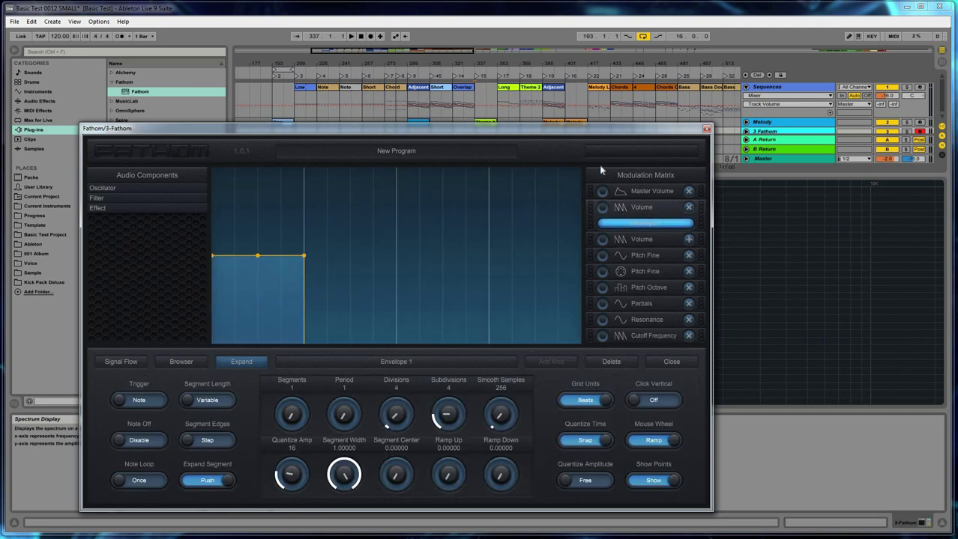
{"action": "left_click", "coordinate": [595, 176]}
Step: Inspect the last Partials row in the modulation matrix, showing its target oscillator and its LFO 1 modulator
{"action": "left_click", "coordinate": [632, 337]}
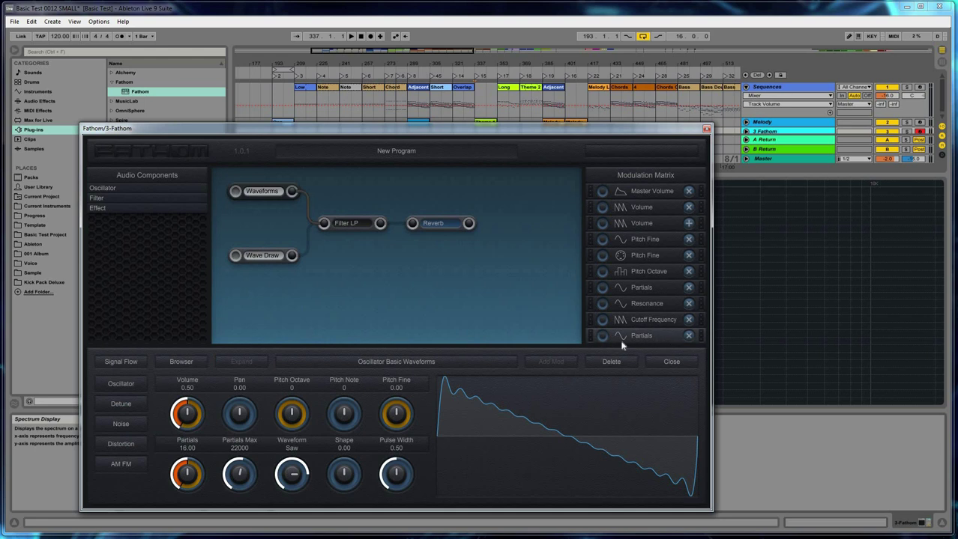
{"action": "left_click", "coordinate": [620, 339]}
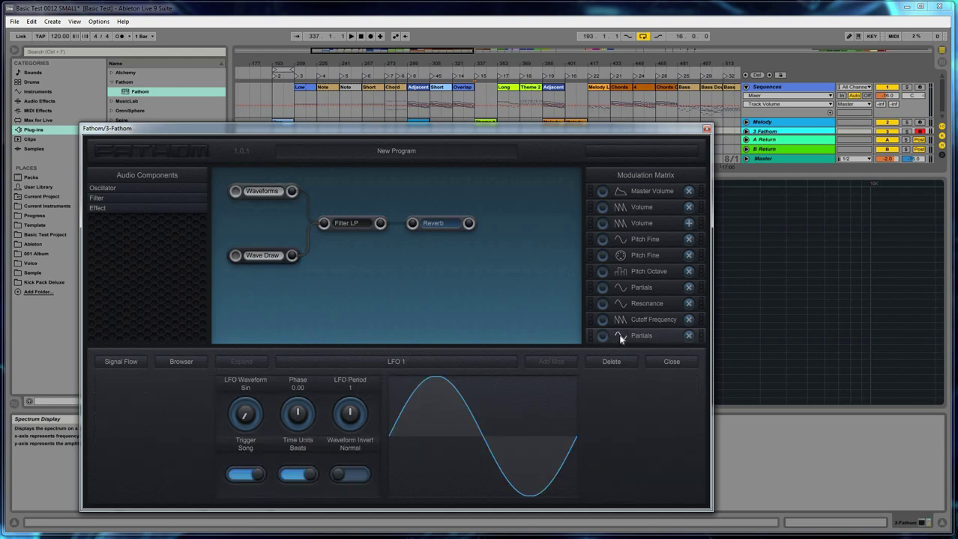
{"action": "left_click", "coordinate": [691, 358]}
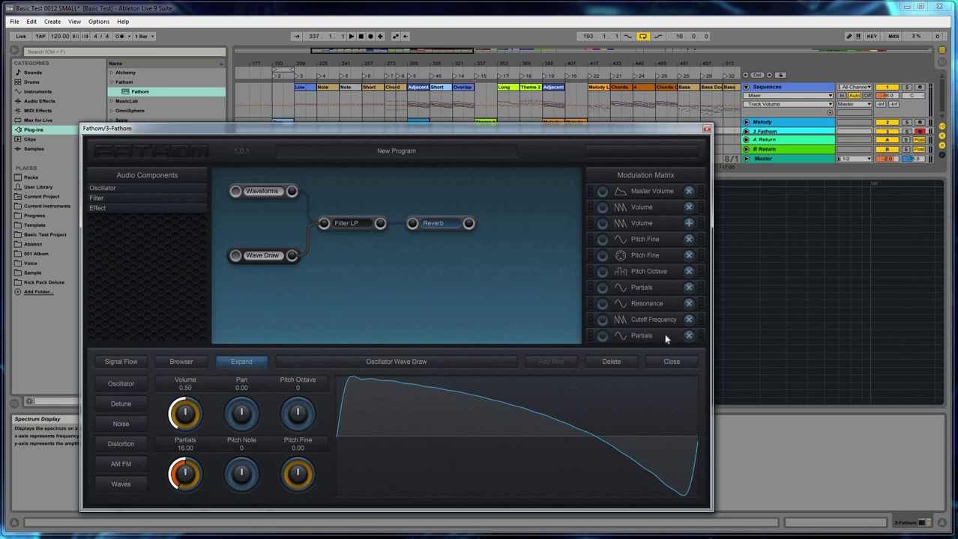
{"action": "scroll", "coordinate": [664, 341], "scroll_direction": "down", "scroll_amount": 3}
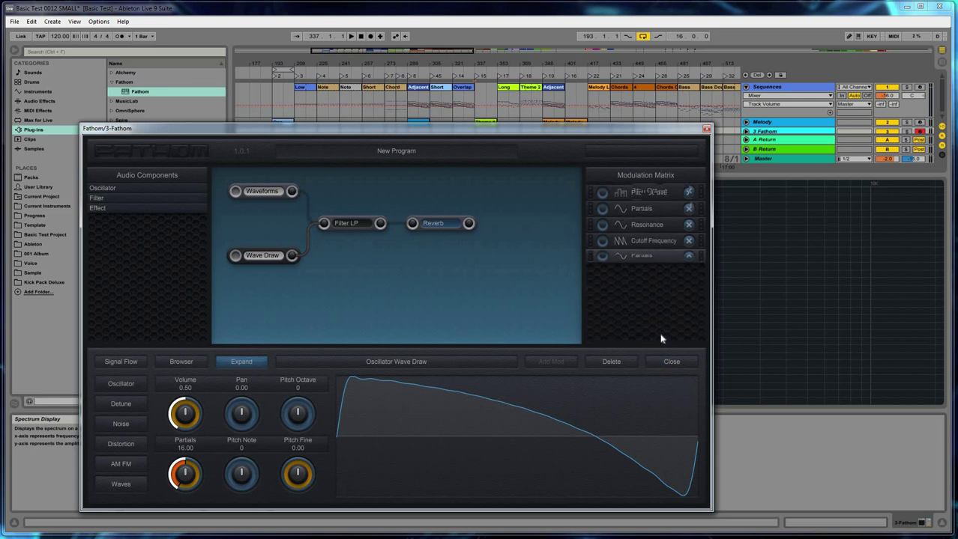
{"action": "left_click", "coordinate": [621, 240]}
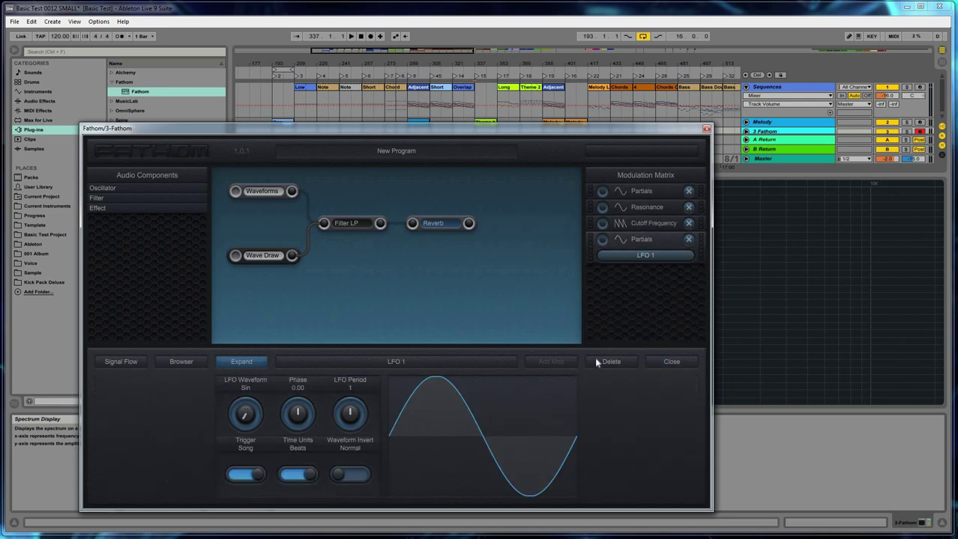
{"action": "left_click", "coordinate": [620, 242]}
{"action": "left_click", "coordinate": [689, 240]}
{"action": "left_click", "coordinate": [693, 328]}
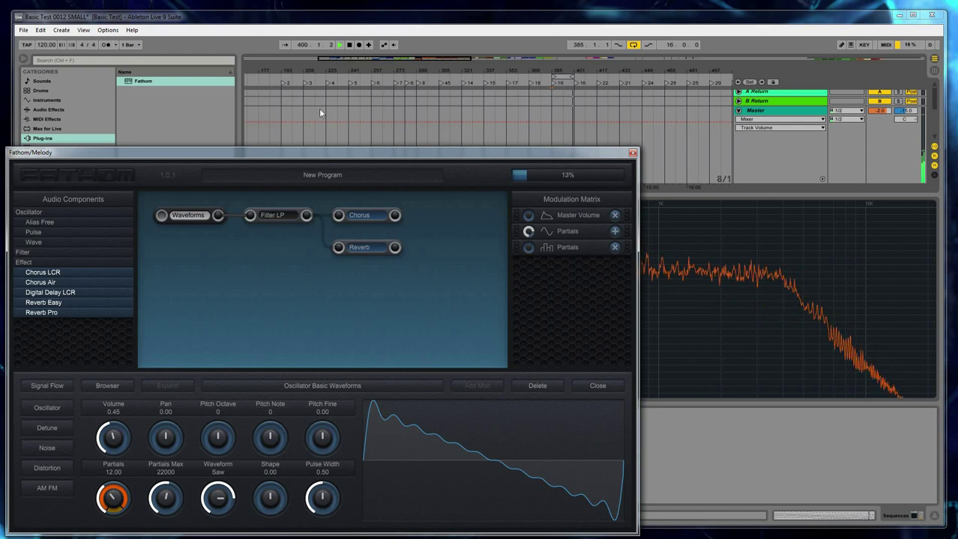
Step: Stop the song playback with the Melody track's Fathom patch open
{"action": "key", "text": "space"}
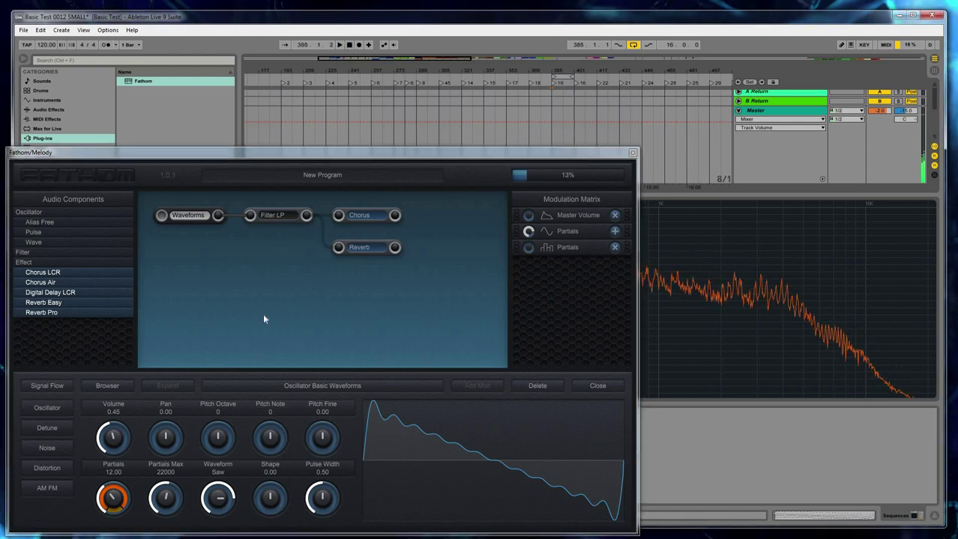